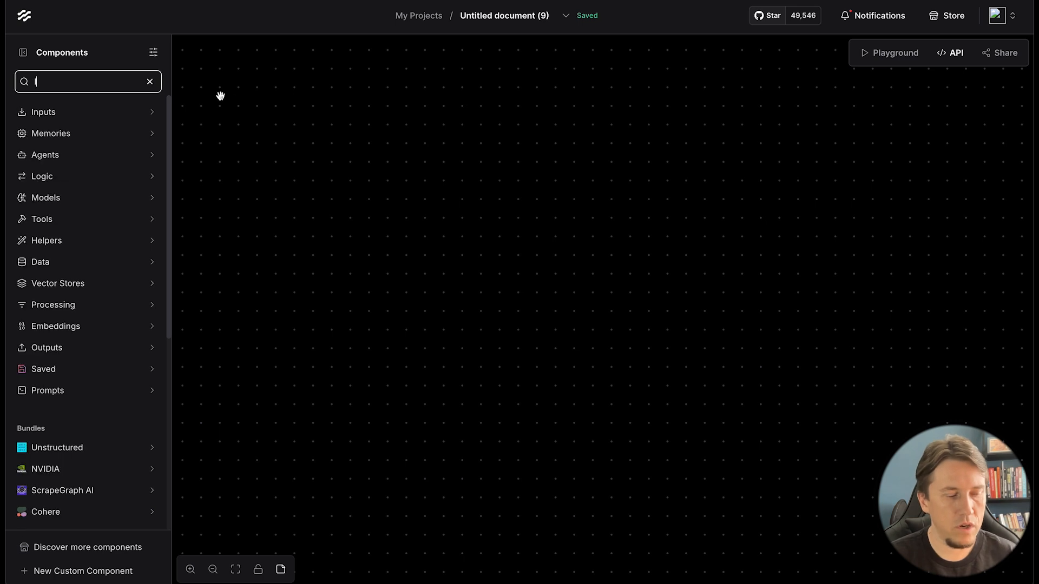
- Add a Loop component to the empty flow canvas
{"action": "left_click_drag", "start_coordinate": [77, 143], "coordinate": [369, 134]}
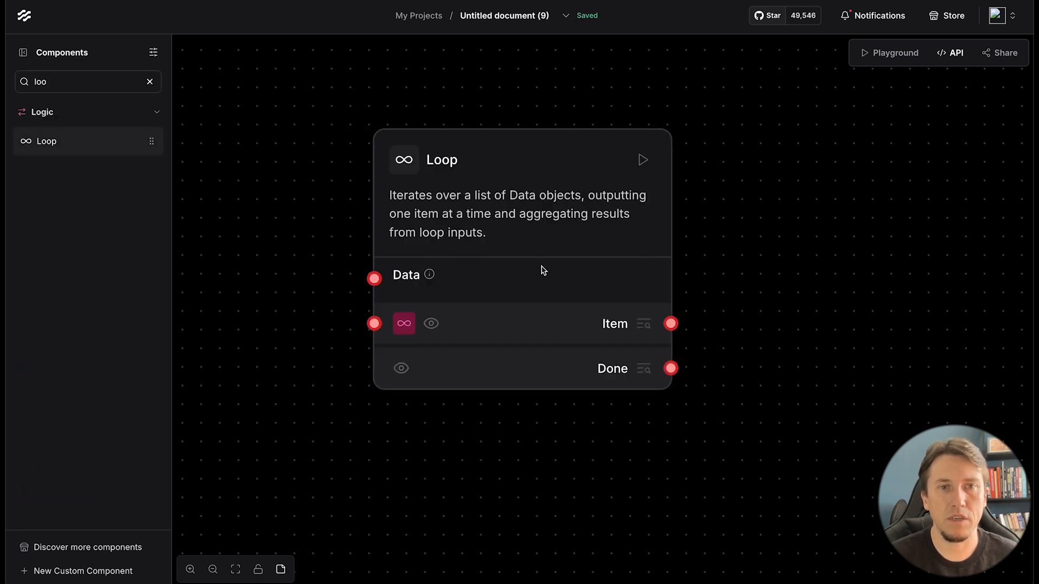
{"action": "scroll", "coordinate": [649, 268], "scroll_direction": "up", "scroll_amount": 2}
{"action": "left_click_drag", "start_coordinate": [744, 248], "coordinate": [811, 283]}
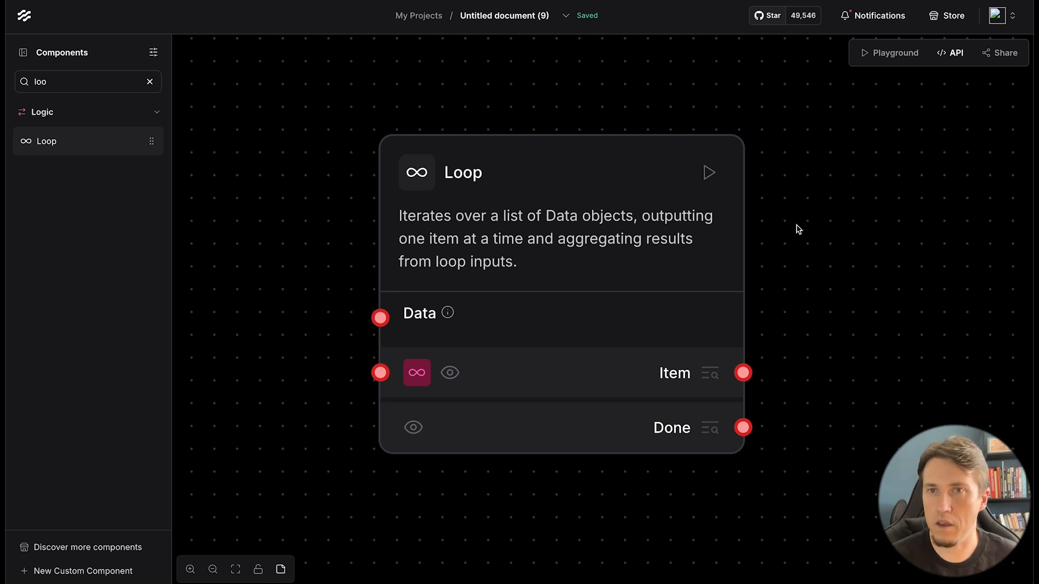
{"action": "left_click_drag", "start_coordinate": [827, 246], "coordinate": [823, 237]}
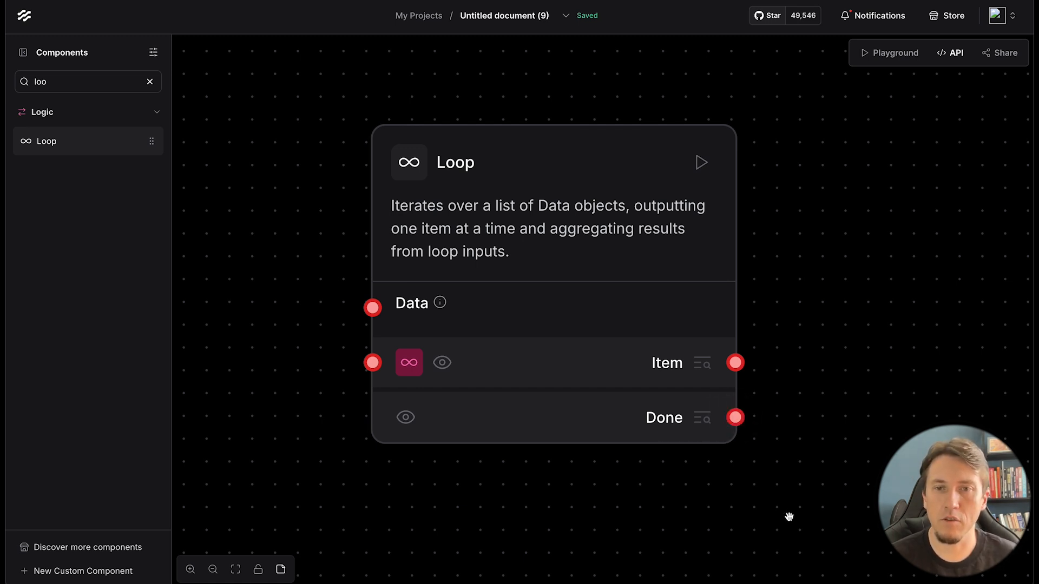
{"action": "scroll", "coordinate": [833, 195], "scroll_direction": "down", "scroll_amount": 1}
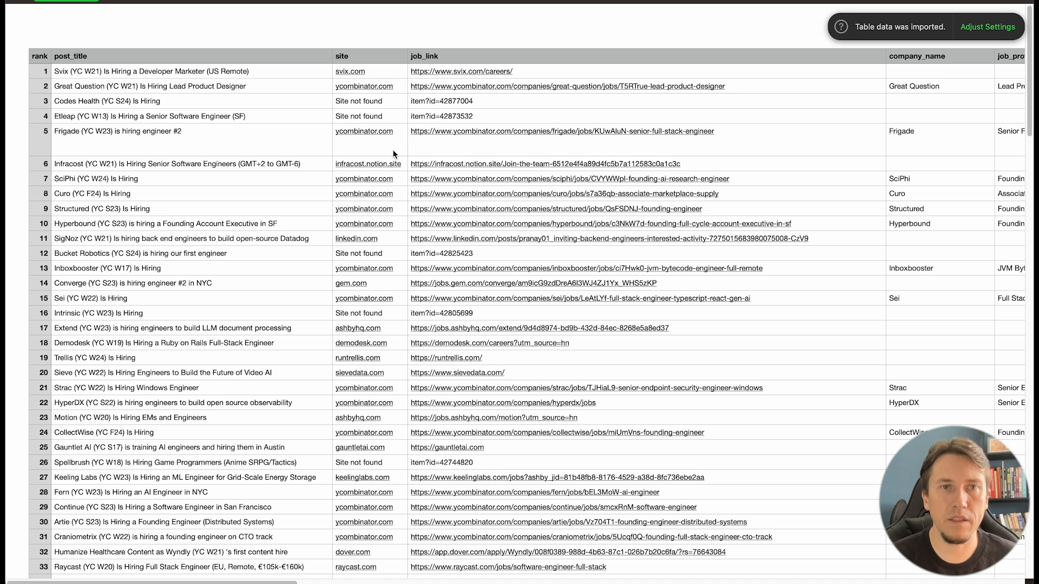
- Examine the columns of the hn_jobs table along the Frigade row, from company name through salary range, job location and beyond
{"action": "left_click", "coordinate": [393, 154]}
{"action": "key", "text": "Right"}
{"action": "key", "text": "Right"}
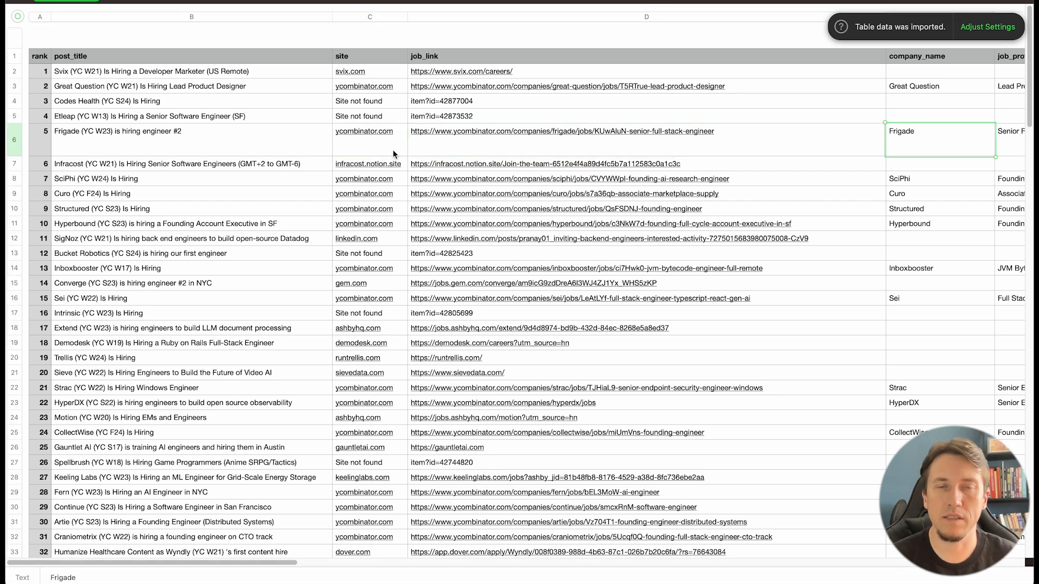
{"action": "key", "text": "Right"}
{"action": "key", "text": "Right"}
{"action": "key", "text": "Right"}
{"action": "key", "text": "Right"}
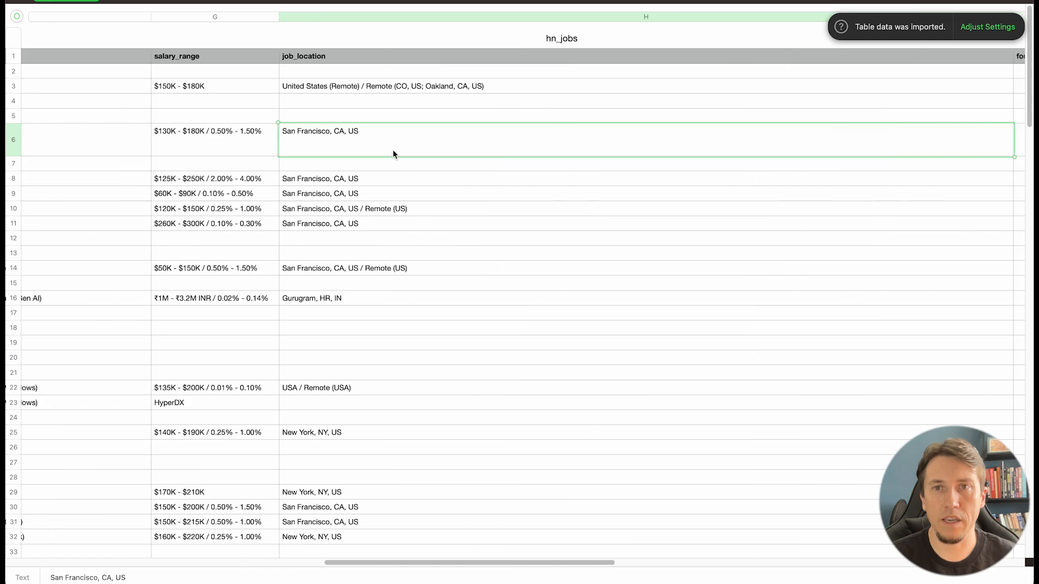
{"action": "key", "text": "Right"}
{"action": "key", "text": "Right"}
{"action": "key", "text": "Right"}
{"action": "key", "text": "Right"}
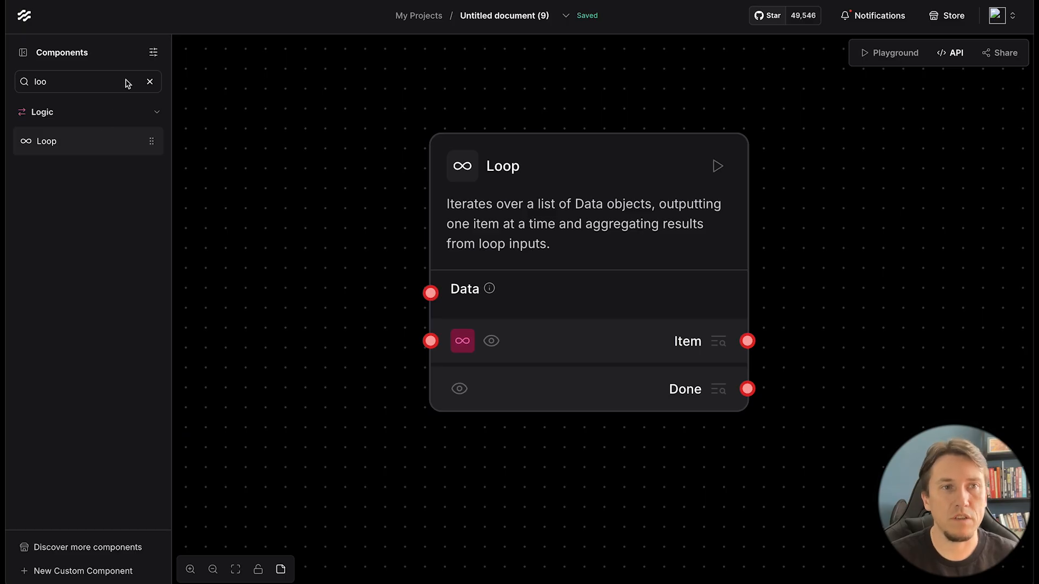
- Find the Structured Output component and place it beside the Loop component
{"action": "left_click", "coordinate": [116, 82]}
{"action": "left_click_drag", "start_coordinate": [116, 83], "coordinate": [26, 81]}
{"action": "type", "text": "str"}
{"action": "left_click_drag", "start_coordinate": [85, 144], "coordinate": [654, 158]}
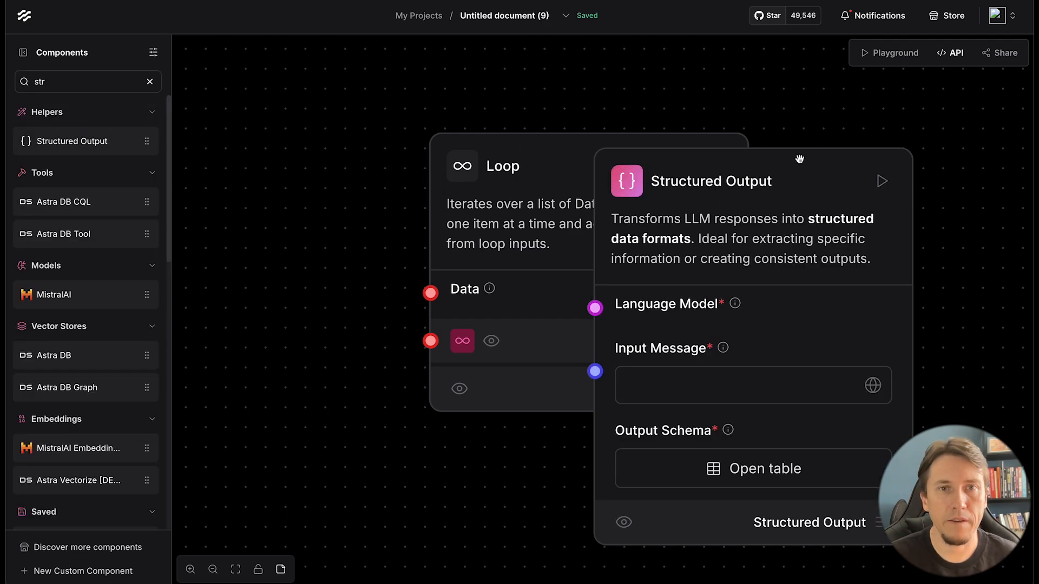
{"action": "left_click_drag", "start_coordinate": [995, 239], "coordinate": [751, 195]}
{"action": "left_click_drag", "start_coordinate": [533, 158], "coordinate": [768, 123]}
{"action": "left_click_drag", "start_coordinate": [974, 212], "coordinate": [810, 234]}
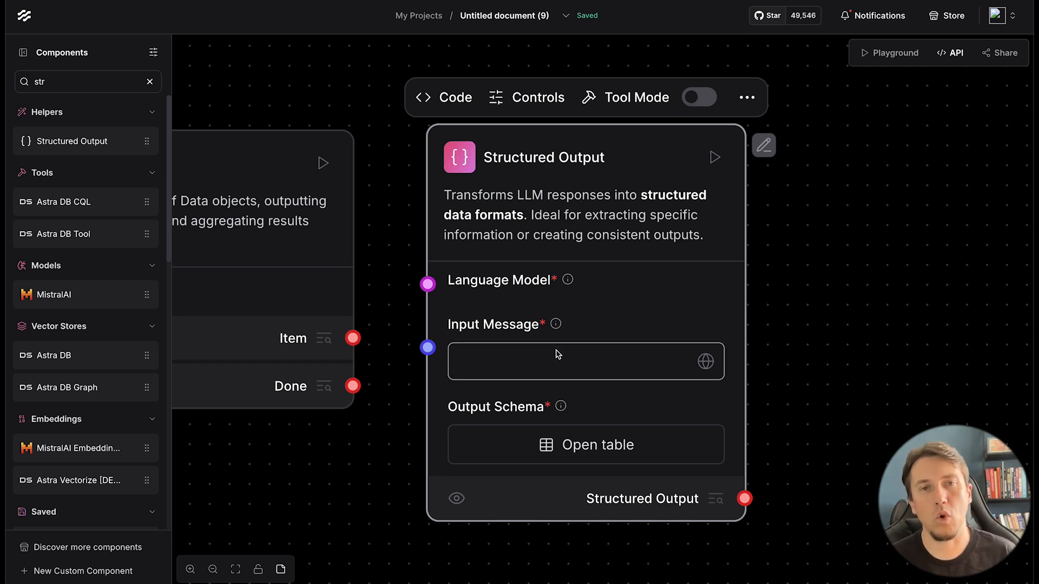
- Inspect the Output Schema table of the Structured Output component and close it
{"action": "left_click", "coordinate": [563, 447]}
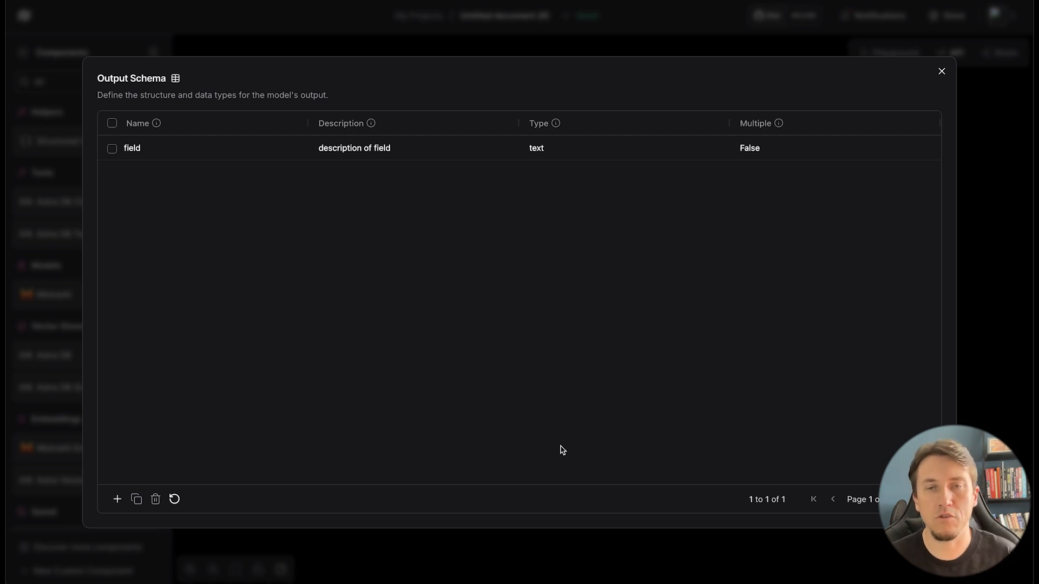
{"action": "left_click", "coordinate": [941, 72]}
{"action": "mouse_move", "coordinate": [556, 324]}
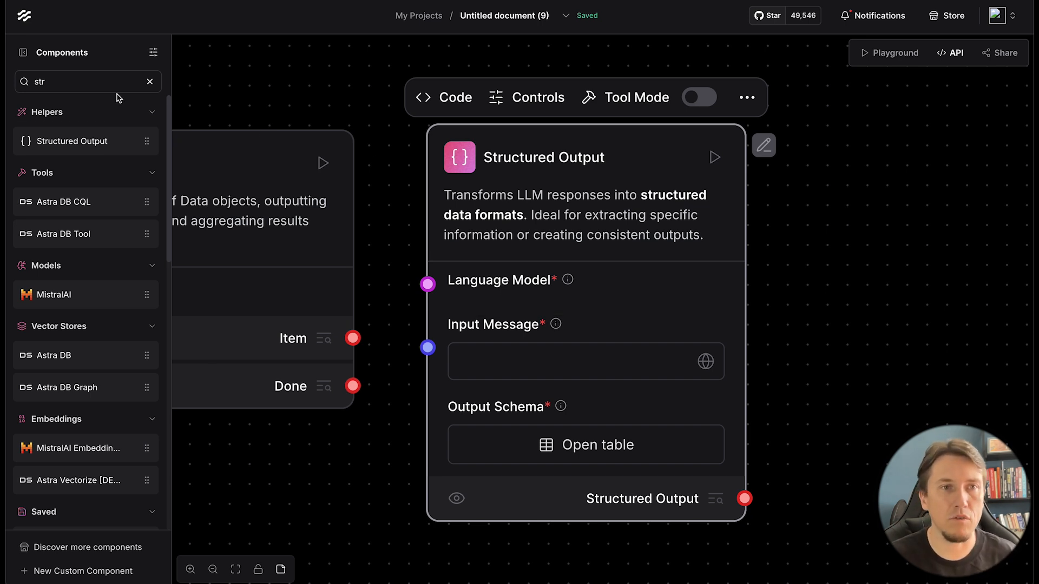
- Place an Astra DB vector store component beside Structured Output and toggle its Tool Mode on
{"action": "left_click", "coordinate": [150, 81]}
{"action": "left_click", "coordinate": [59, 262]}
{"action": "left_click_drag", "start_coordinate": [68, 293], "coordinate": [517, 203]}
{"action": "scroll", "coordinate": [717, 292], "scroll_direction": "up", "scroll_amount": 2}
{"action": "scroll", "coordinate": [877, 177], "scroll_direction": "down", "scroll_amount": 3}
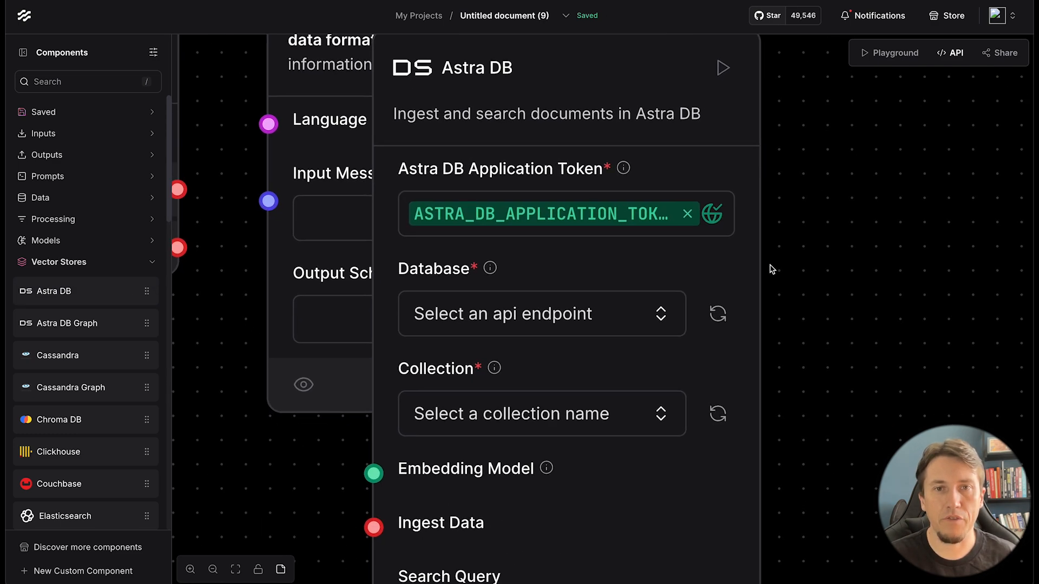
{"action": "scroll", "coordinate": [784, 278], "scroll_direction": "down", "scroll_amount": 3}
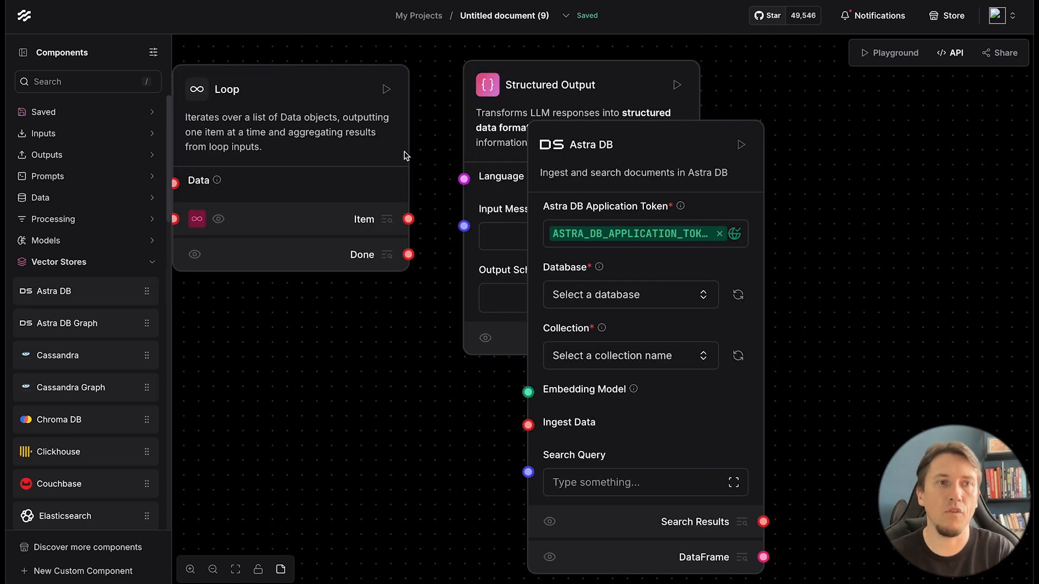
{"action": "scroll", "coordinate": [666, 153], "scroll_direction": "up", "scroll_amount": 1}
{"action": "left_click_drag", "start_coordinate": [658, 145], "coordinate": [902, 170]}
{"action": "left_click_drag", "start_coordinate": [790, 65], "coordinate": [471, 112]}
{"action": "left_click_drag", "start_coordinate": [811, 390], "coordinate": [811, 329]}
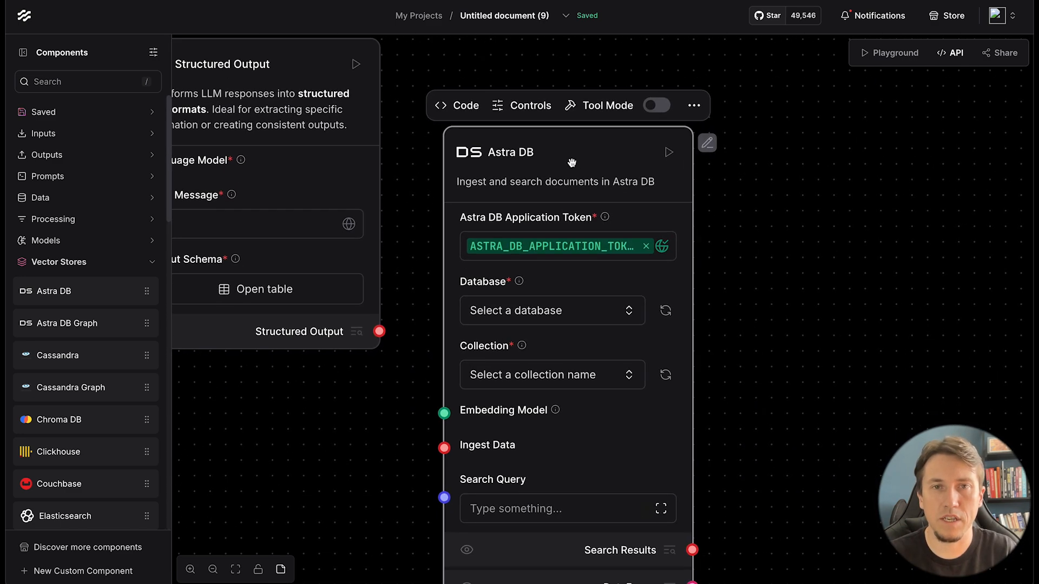
{"action": "left_click_drag", "start_coordinate": [572, 164], "coordinate": [597, 130]}
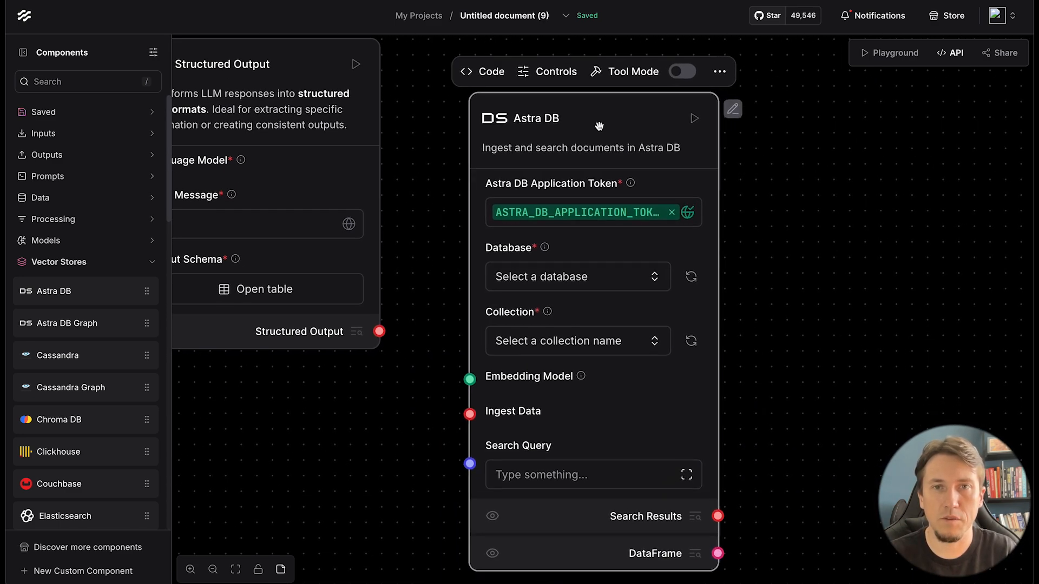
{"action": "left_click", "coordinate": [683, 75]}
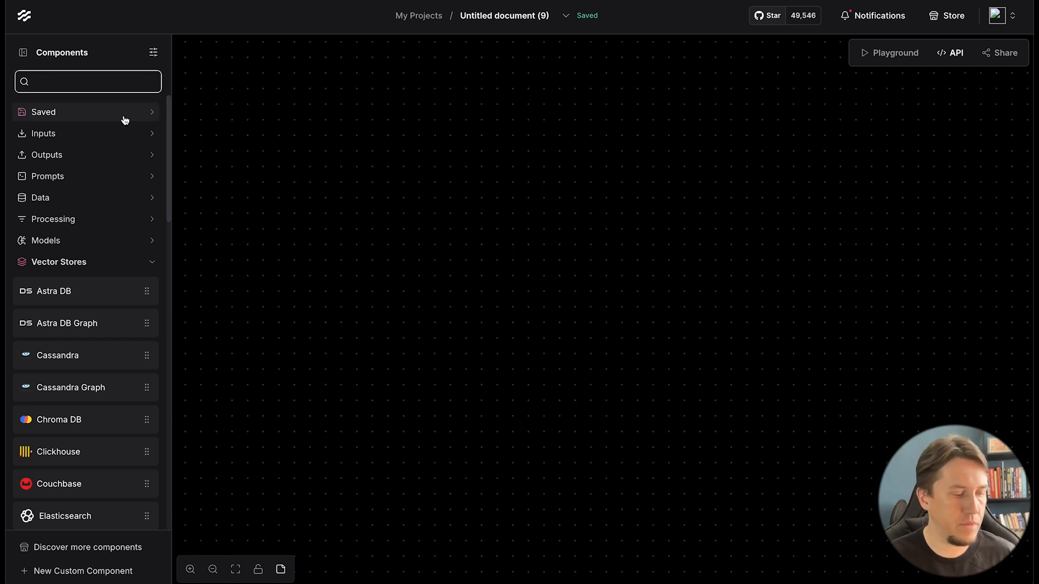
- Search the components for csv, enable showing legacy components, and add a Load CSV component to the canvas
{"action": "type", "text": "csv"}
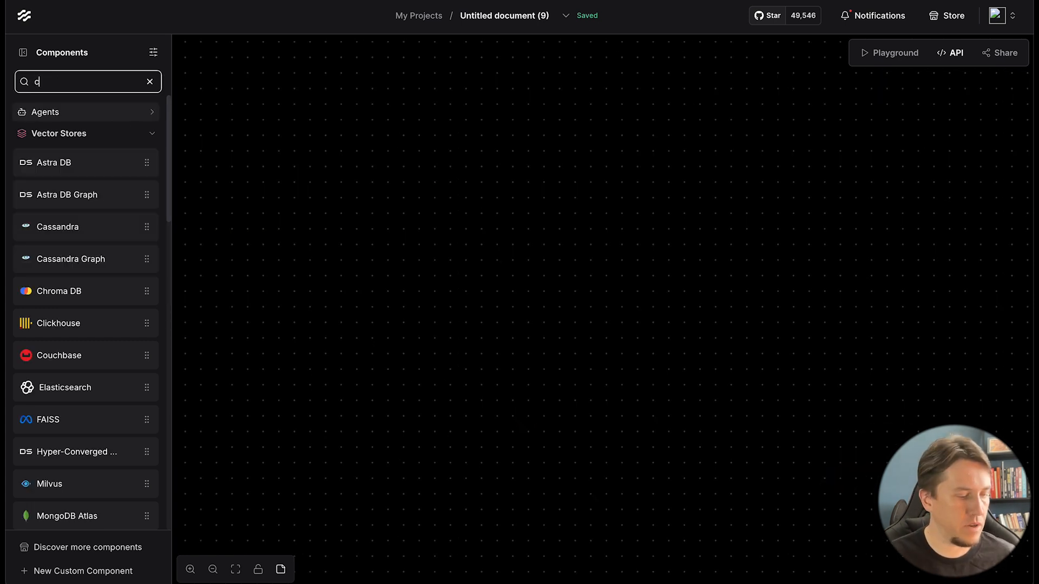
{"action": "left_click", "coordinate": [153, 53]}
{"action": "left_click", "coordinate": [142, 112]}
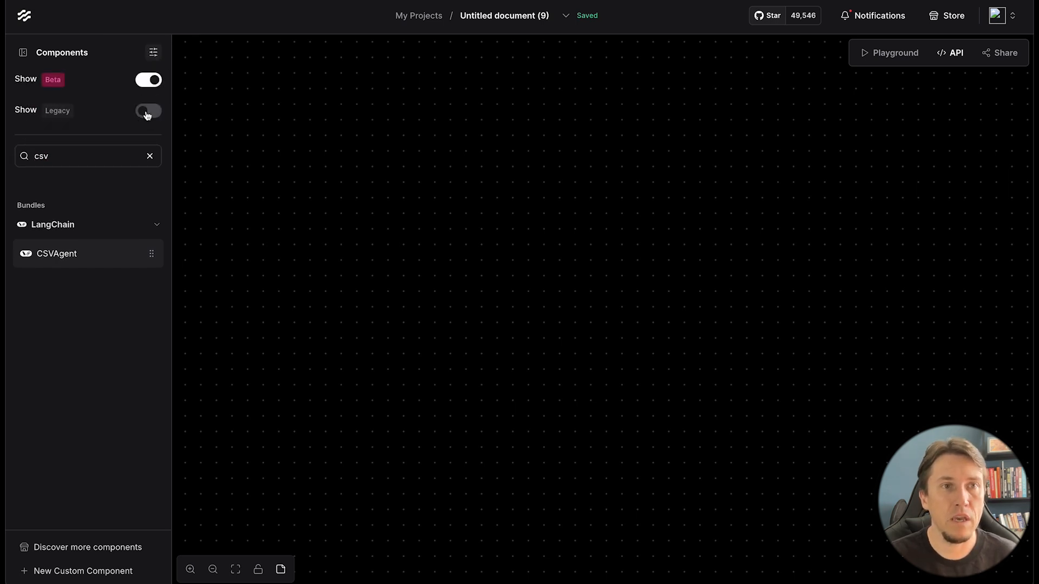
{"action": "left_click_drag", "start_coordinate": [52, 219], "coordinate": [297, 132]}
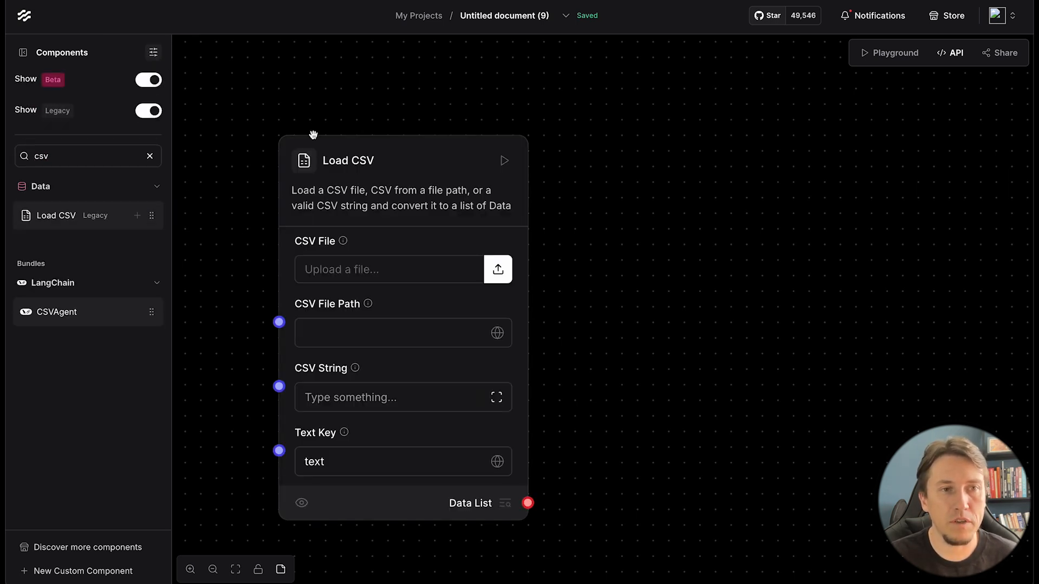
{"action": "left_click_drag", "start_coordinate": [575, 216], "coordinate": [570, 177]}
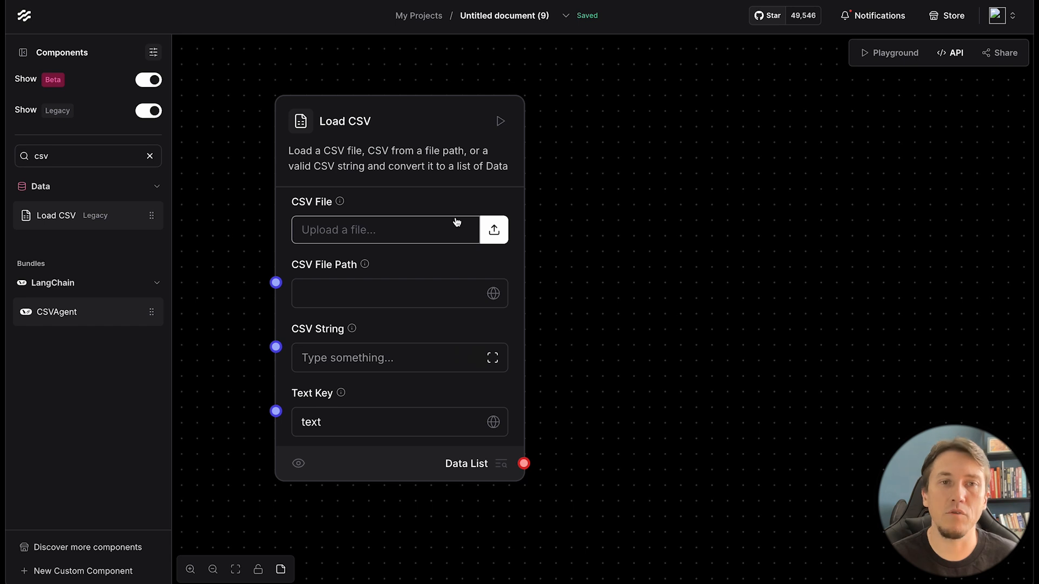
- Upload hn_jobs copy.csv as the CSV file and set the Load CSV component's Text Key to role_description
{"action": "left_click", "coordinate": [493, 230]}
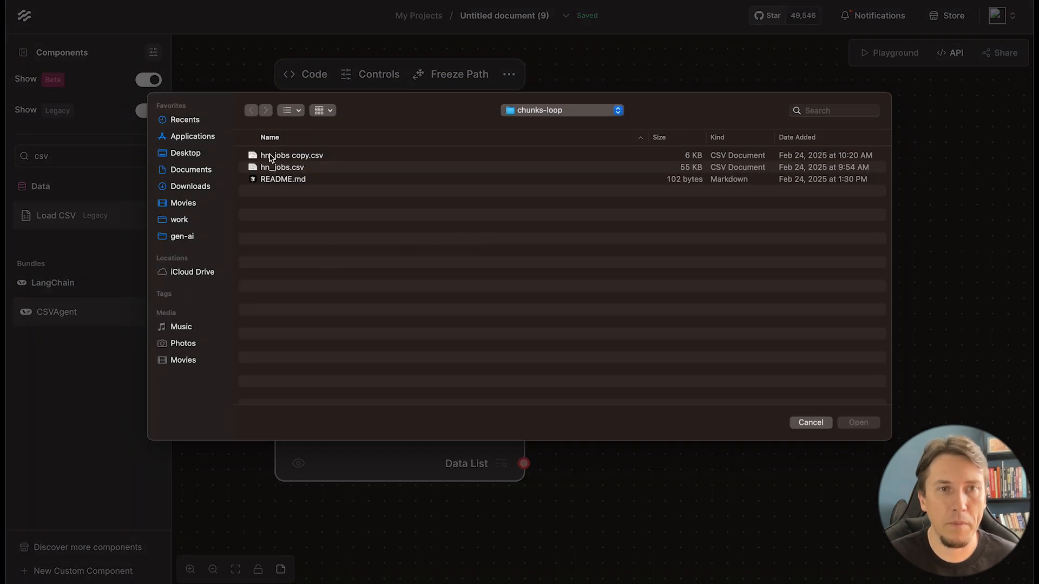
{"action": "double_click", "coordinate": [272, 154]}
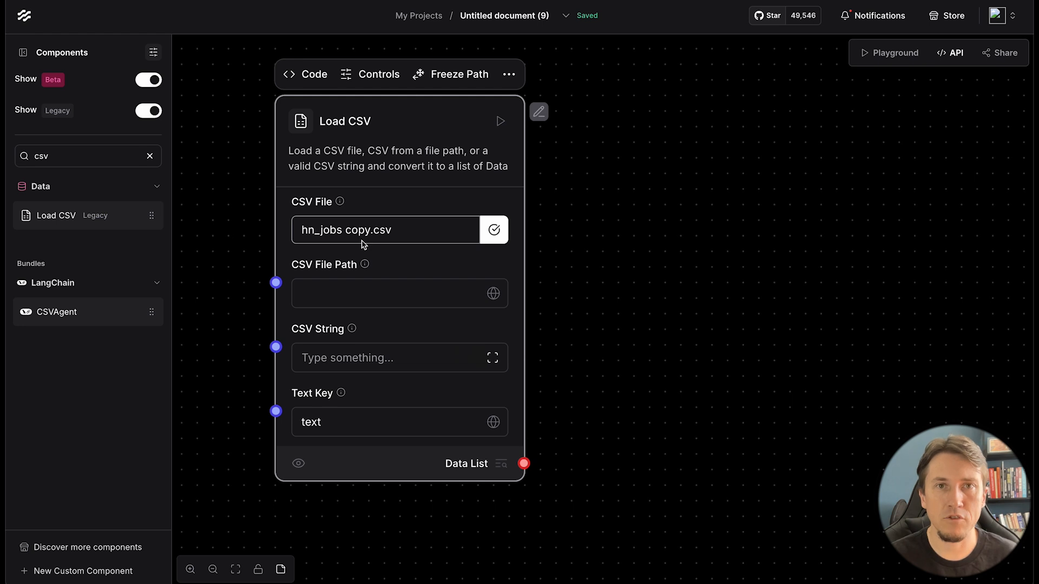
{"action": "left_click", "coordinate": [403, 366]}
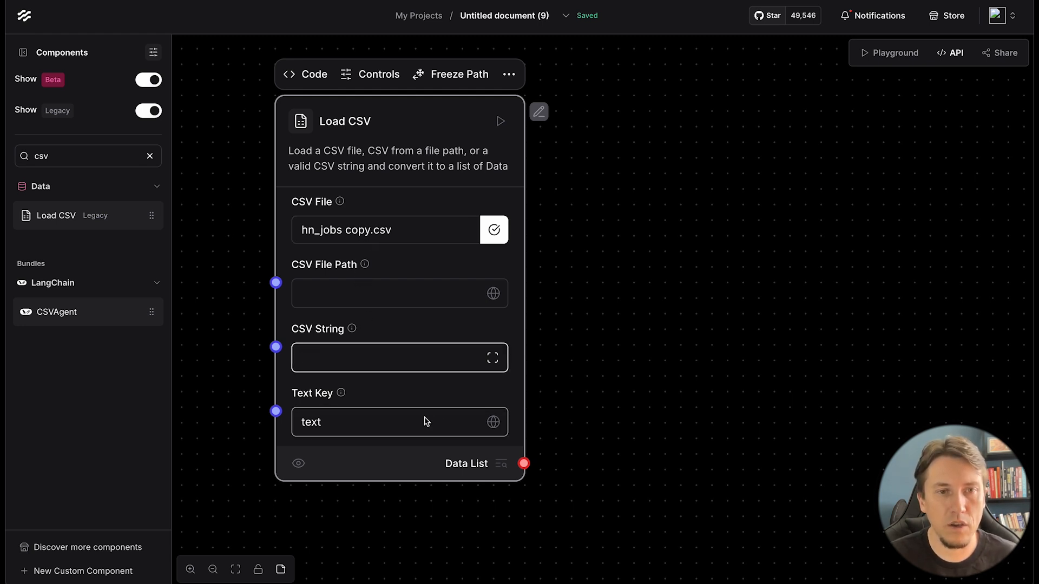
{"action": "double_click", "coordinate": [318, 430]}
{"action": "type", "text": "role_des"}
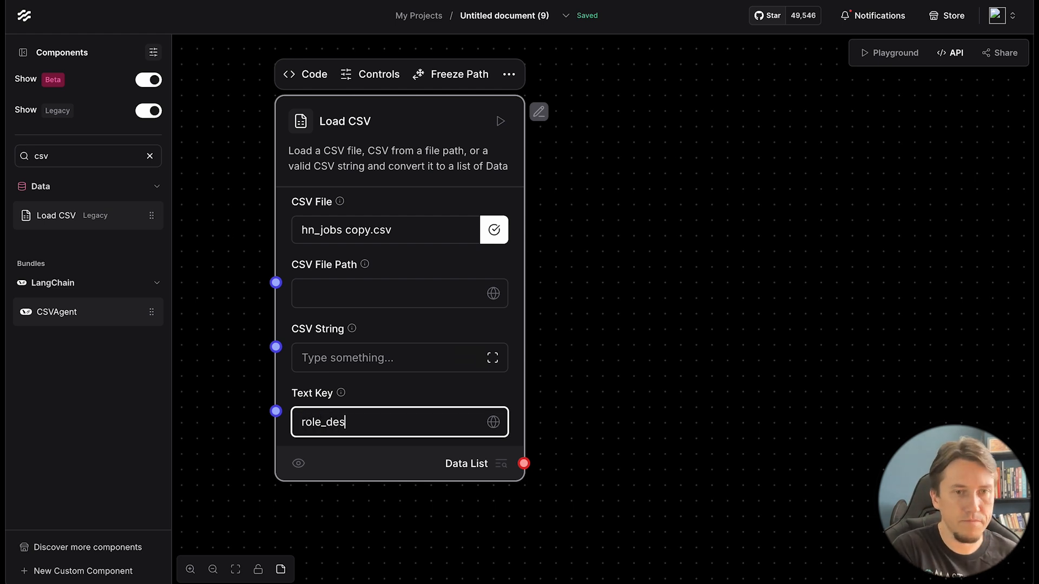
{"action": "type", "text": "cription"}
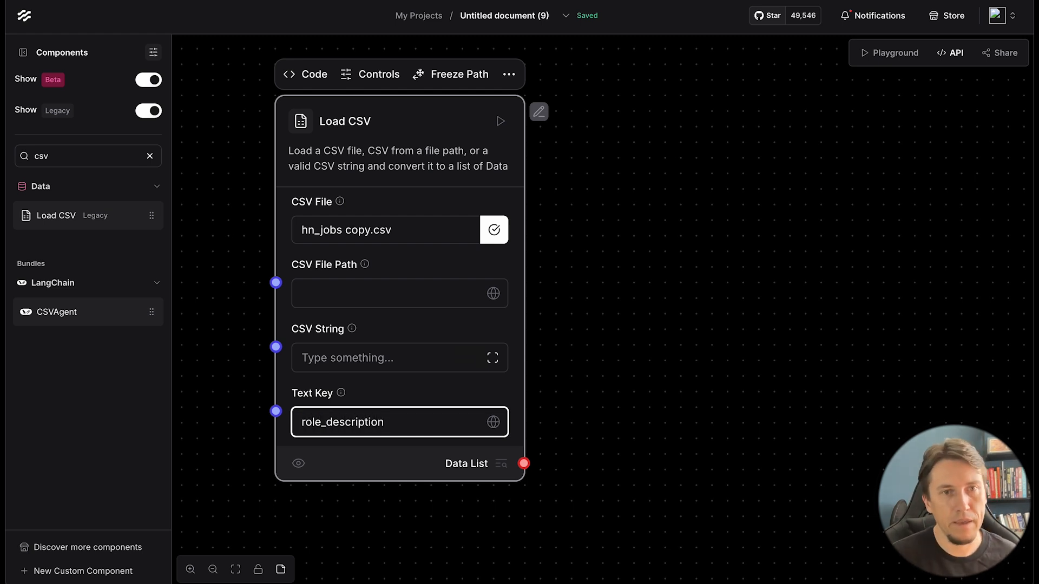
{"action": "left_click", "coordinate": [547, 338]}
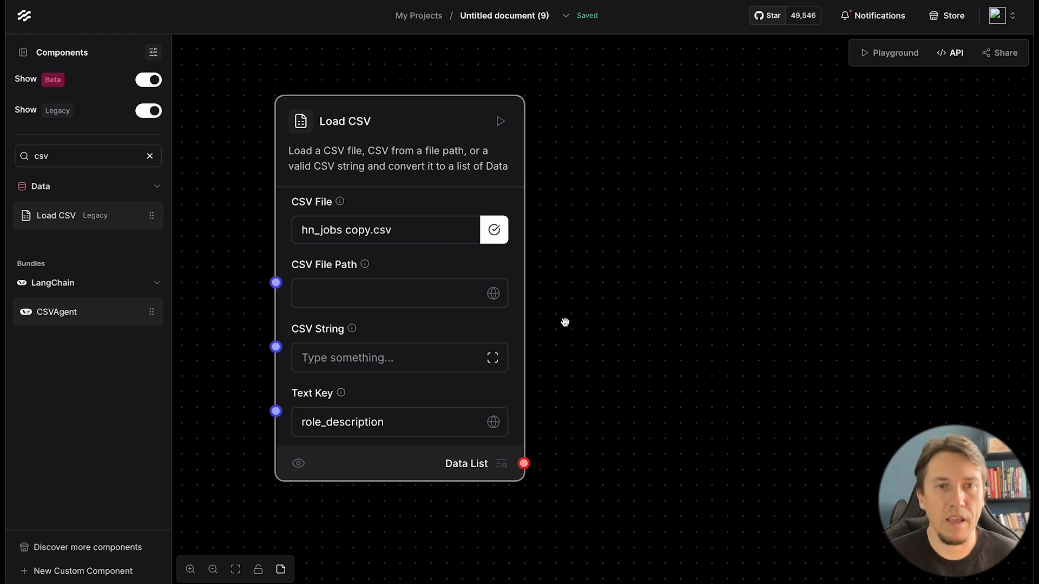
- Run the Load CSV component and inspect its Data List output table
{"action": "left_click", "coordinate": [501, 121]}
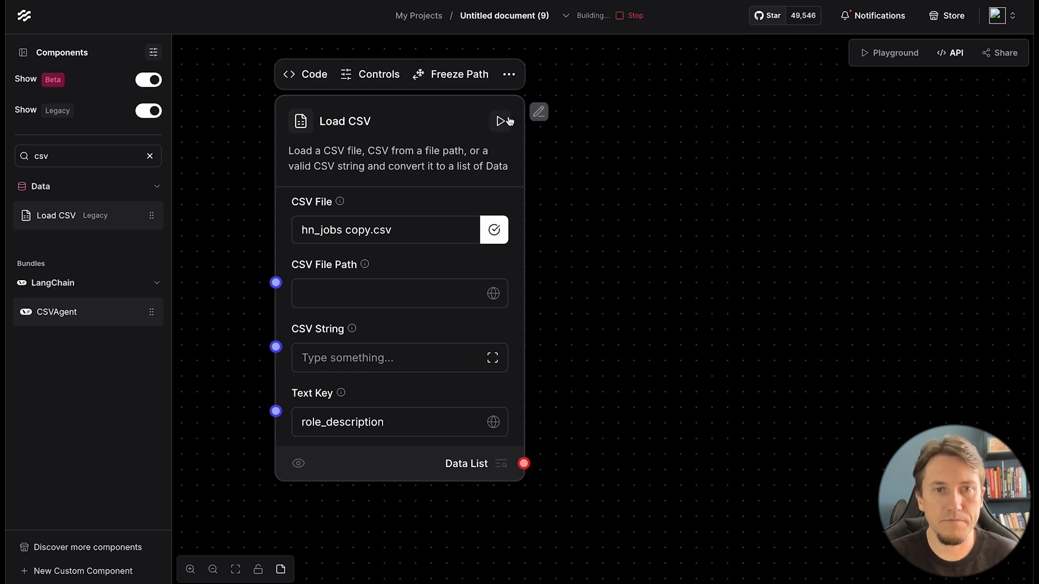
{"action": "left_click", "coordinate": [502, 463]}
{"action": "scroll", "coordinate": [473, 184], "scroll_direction": "down", "scroll_amount": 2}
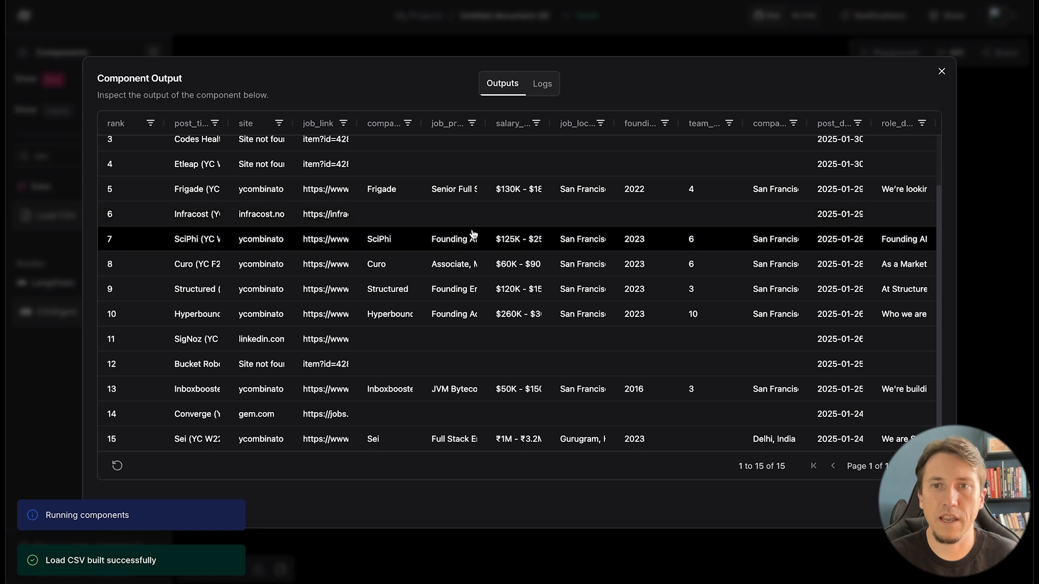
{"action": "scroll", "coordinate": [472, 235], "scroll_direction": "up", "scroll_amount": 2}
{"action": "scroll", "coordinate": [690, 224], "scroll_direction": "down", "scroll_amount": 2}
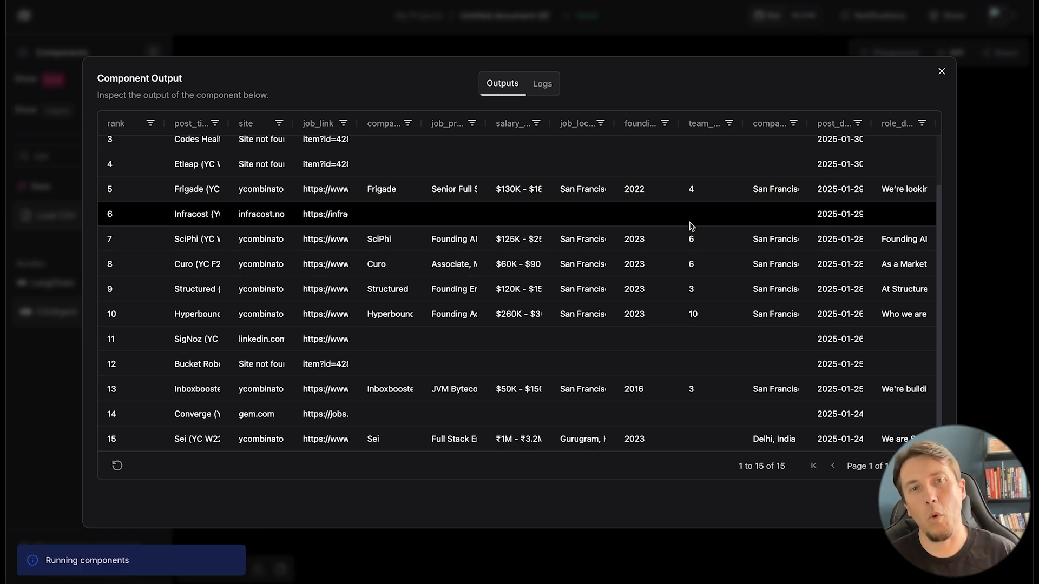
{"action": "left_click", "coordinate": [942, 71]}
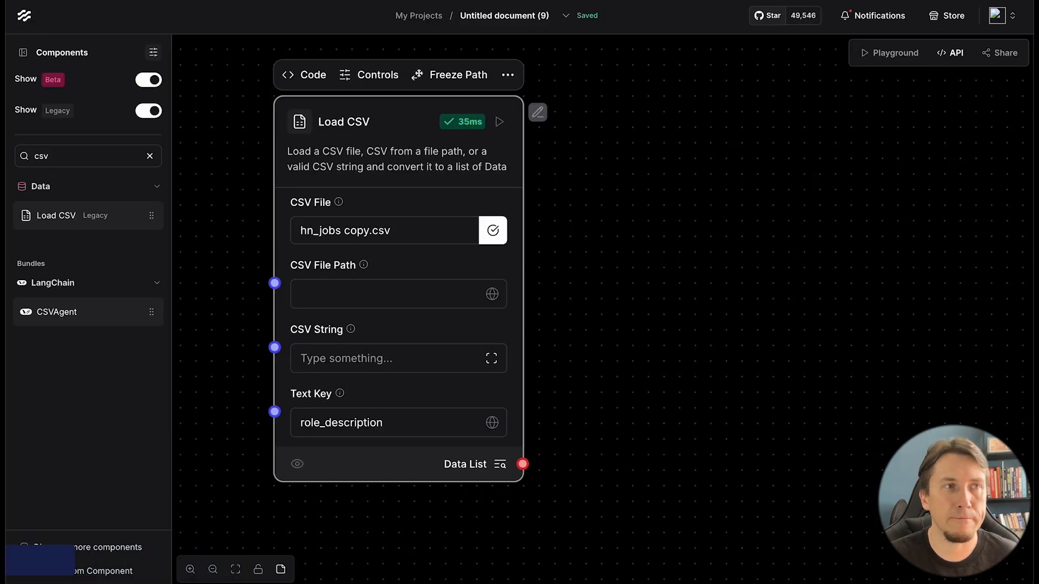
- Search for the Loop component and place it beside Load CSV with space between them
{"action": "left_click", "coordinate": [152, 158]}
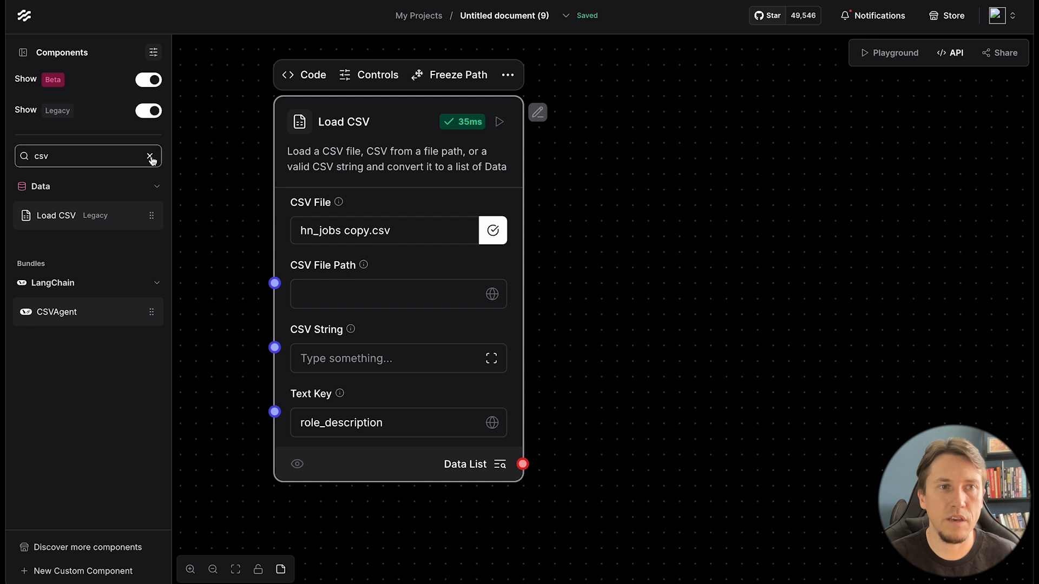
{"action": "left_click", "coordinate": [150, 157]}
{"action": "type", "text": "loo"}
{"action": "left_click_drag", "start_coordinate": [111, 219], "coordinate": [744, 112]}
{"action": "left_click_drag", "start_coordinate": [647, 244], "coordinate": [538, 245]}
{"action": "left_click_drag", "start_coordinate": [742, 125], "coordinate": [655, 223]}
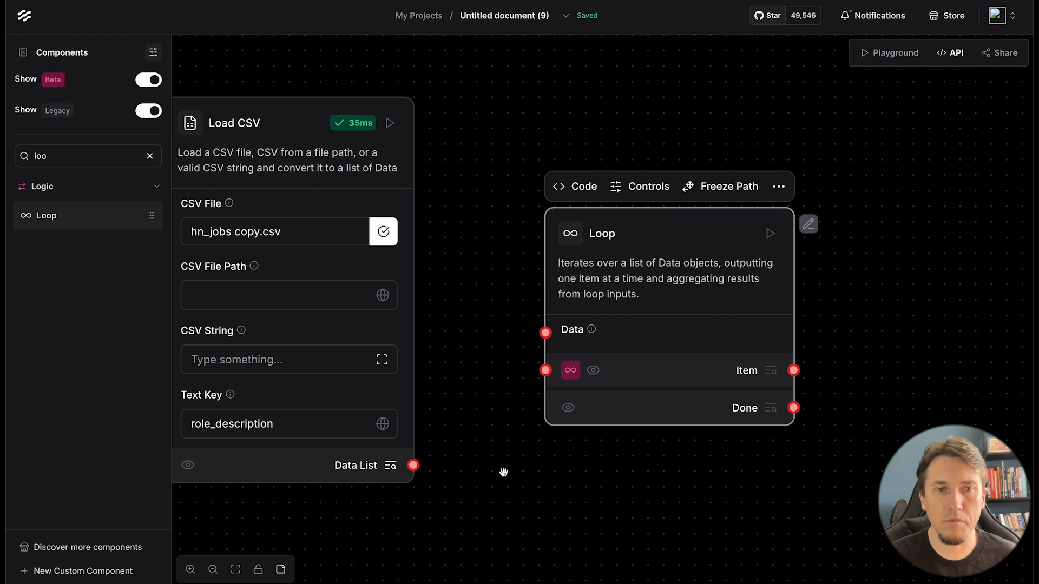
- Connect Load CSV's Data List output to the Loop component's Data input and adjust the Loop's placement
{"action": "left_click_drag", "start_coordinate": [413, 466], "coordinate": [545, 333]}
{"action": "left_click_drag", "start_coordinate": [638, 226], "coordinate": [624, 245]}
{"action": "left_click_drag", "start_coordinate": [861, 322], "coordinate": [745, 290]}
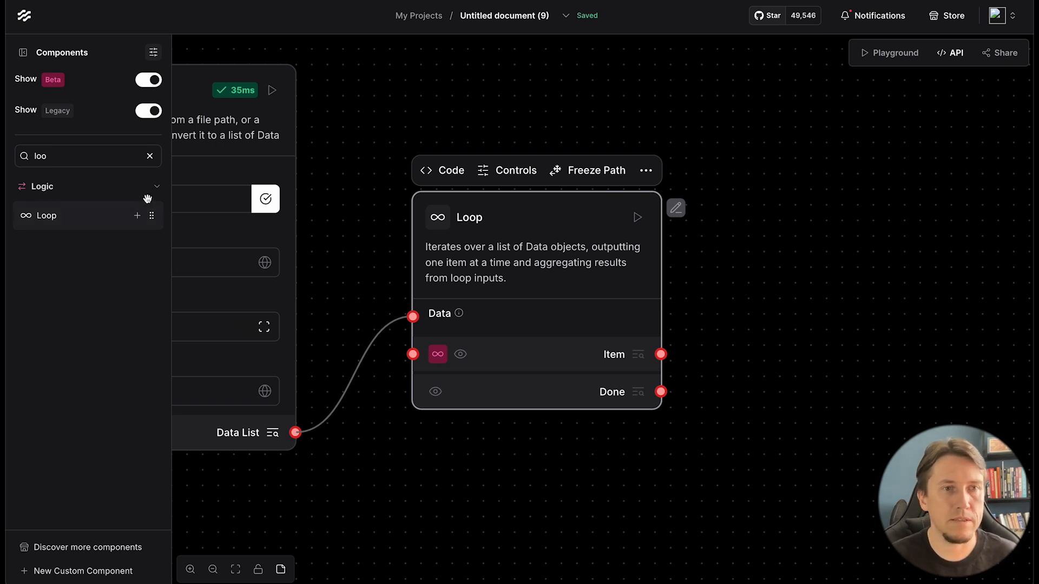
- Search the components for Structured Output and place it on the canvas beside the Loop's outputs
{"action": "left_click", "coordinate": [50, 162]}
{"action": "double_click", "coordinate": [50, 161]}
{"action": "type", "text": "str"}
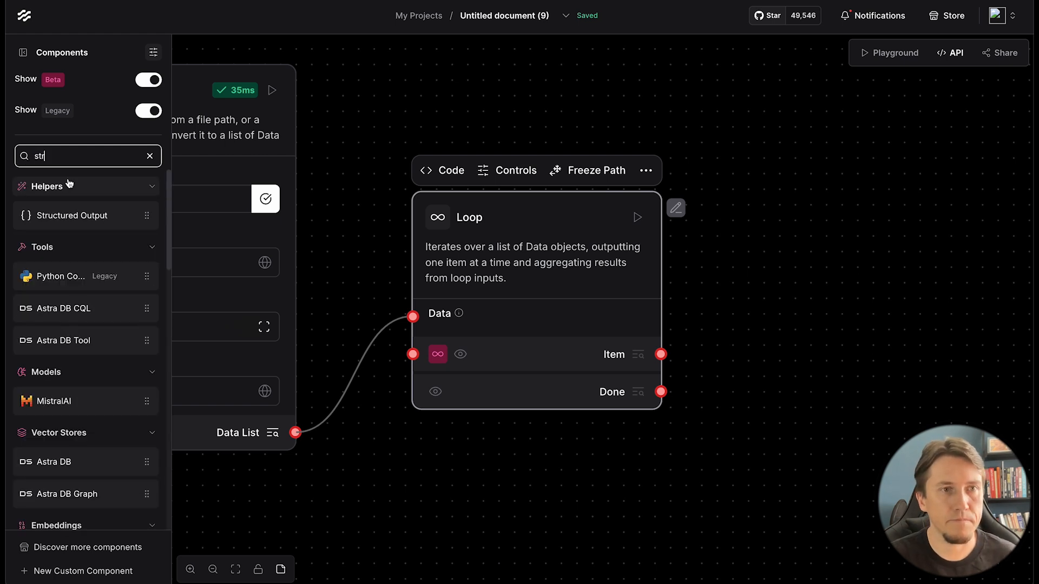
{"action": "left_click_drag", "start_coordinate": [73, 215], "coordinate": [822, 172]}
{"action": "left_click_drag", "start_coordinate": [670, 499], "coordinate": [417, 475]}
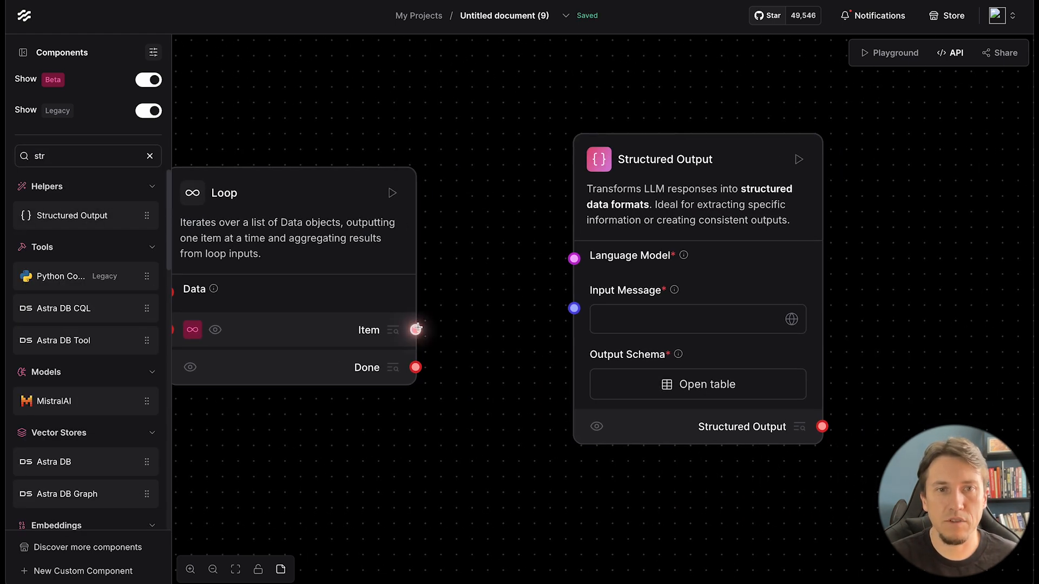
- Move Structured Output farther from the Loop, then search for "data t" and place Data to Message between them
{"action": "left_click_drag", "start_coordinate": [677, 161], "coordinate": [830, 195]}
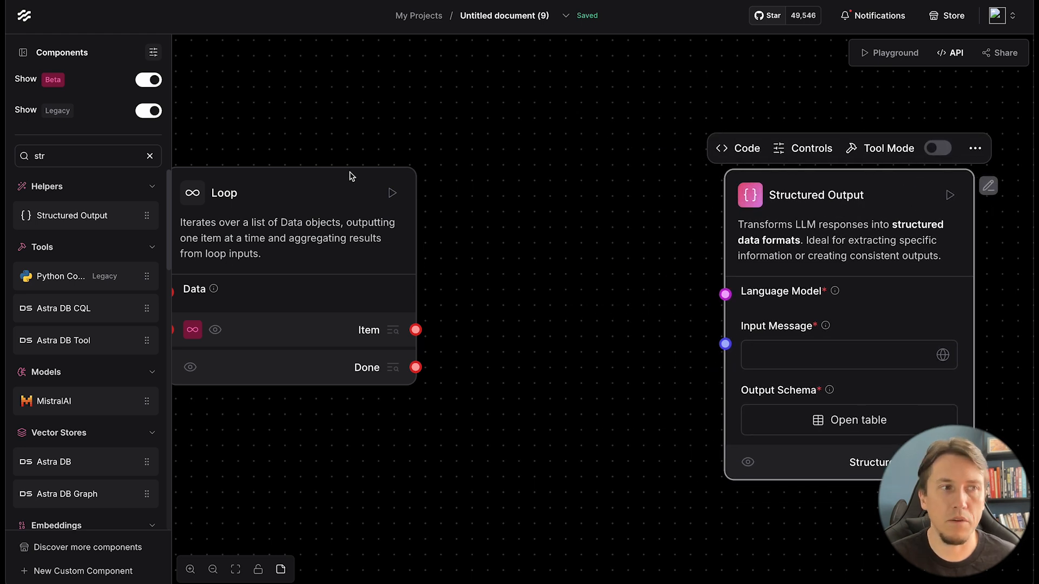
{"action": "double_click", "coordinate": [23, 145]}
{"action": "type", "text": "d"}
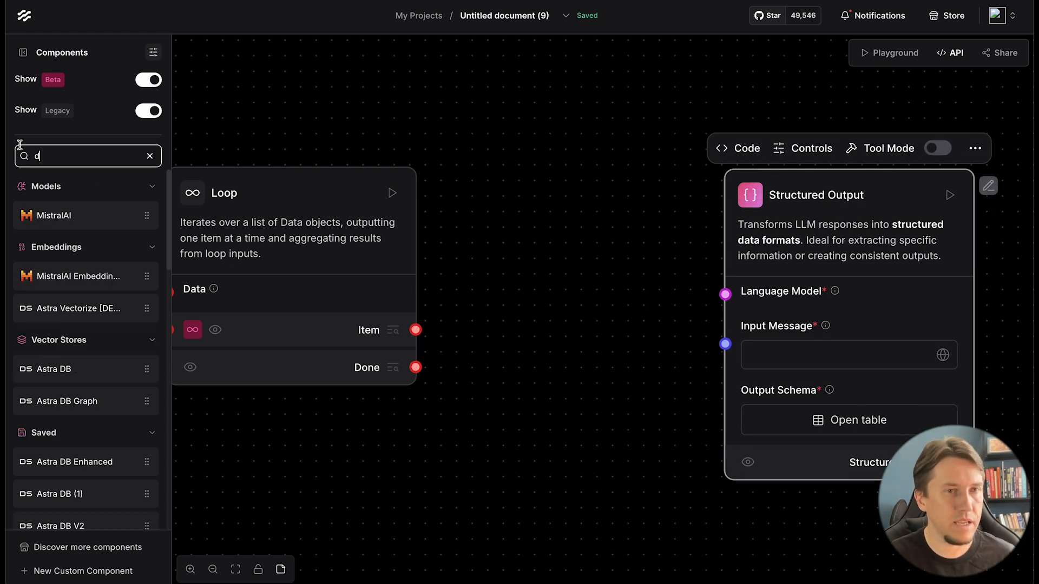
{"action": "type", "text": "ata t"}
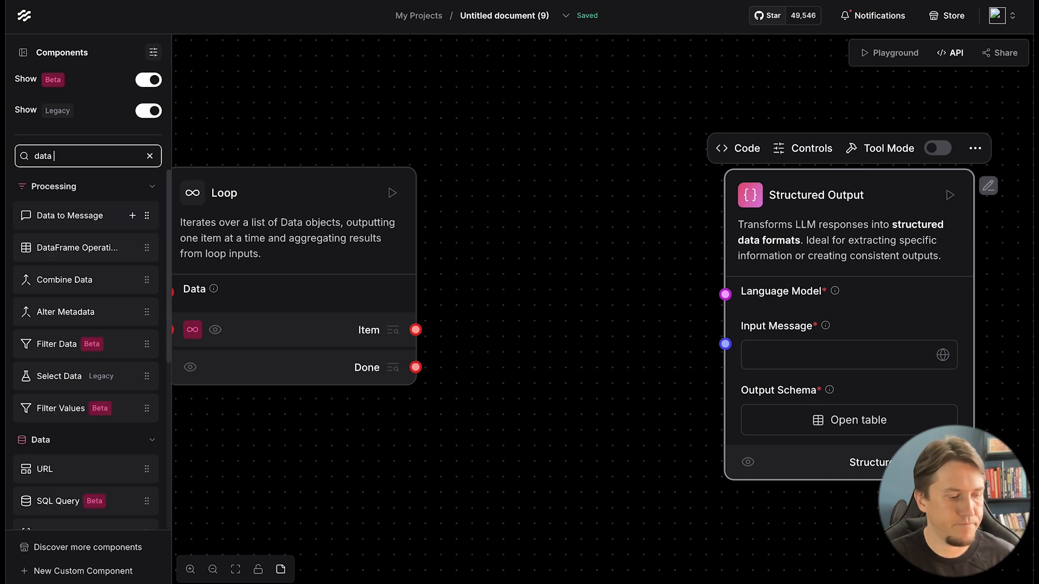
{"action": "left_click_drag", "start_coordinate": [86, 223], "coordinate": [519, 195]}
- Connect the Loop's Item output to Data to Message's Data input and shift Data to Message slightly away from the Loop
{"action": "scroll", "coordinate": [559, 154], "scroll_direction": "left", "scroll_amount": 2}
{"action": "left_click_drag", "start_coordinate": [450, 323], "coordinate": [504, 348]}
{"action": "left_click_drag", "start_coordinate": [584, 195], "coordinate": [616, 159]}
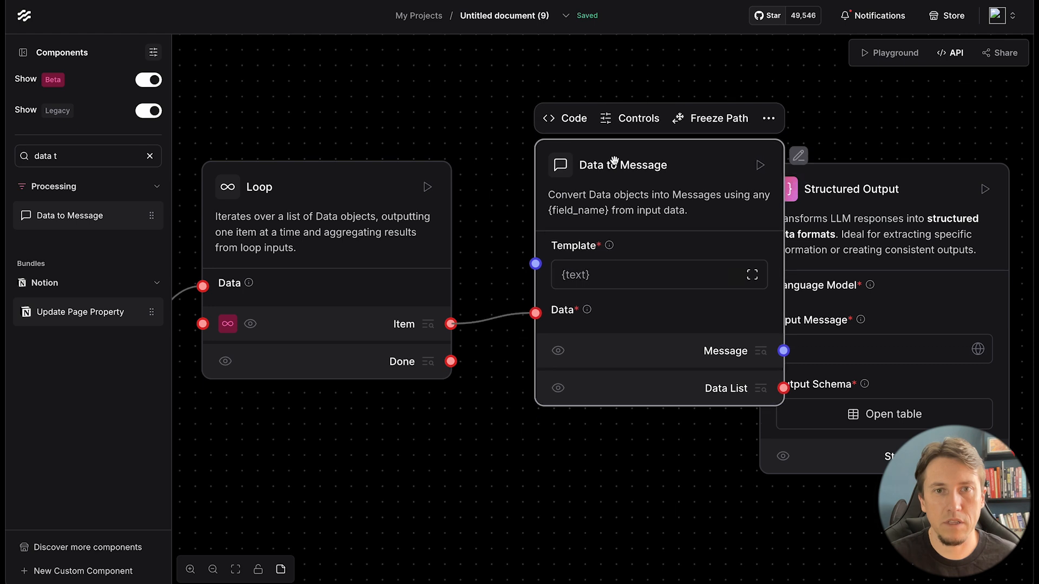
- Try to replace the Data to Message template with "Startup job posting" plus rank, post_title, site, company_name, job_profile and role_description placeholder lines
{"action": "left_click", "coordinate": [753, 277]}
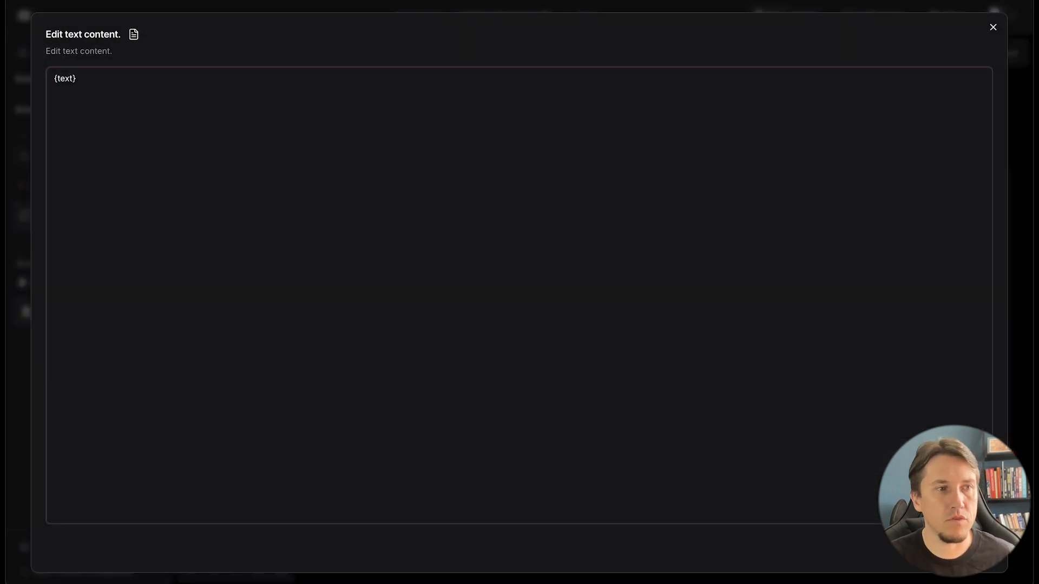
{"action": "left_click", "coordinate": [356, 154]}
{"action": "key", "text": "ctrl+a"}
{"action": "type", "text": "Startup job posting  rank: {rank} post_title: {post_title} site: {site} company_name: {company_name} job_profile: {job_profile} role_description: {role_description}"}
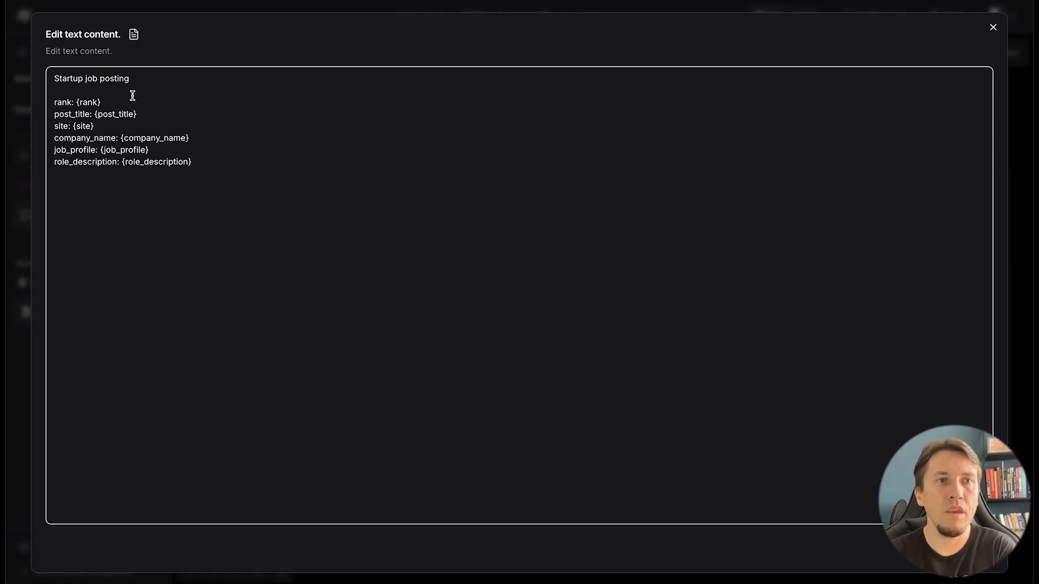
- Review the template's heading and each field line from rank to role_description in the text editor
{"action": "left_click_drag", "start_coordinate": [144, 80], "coordinate": [44, 79]}
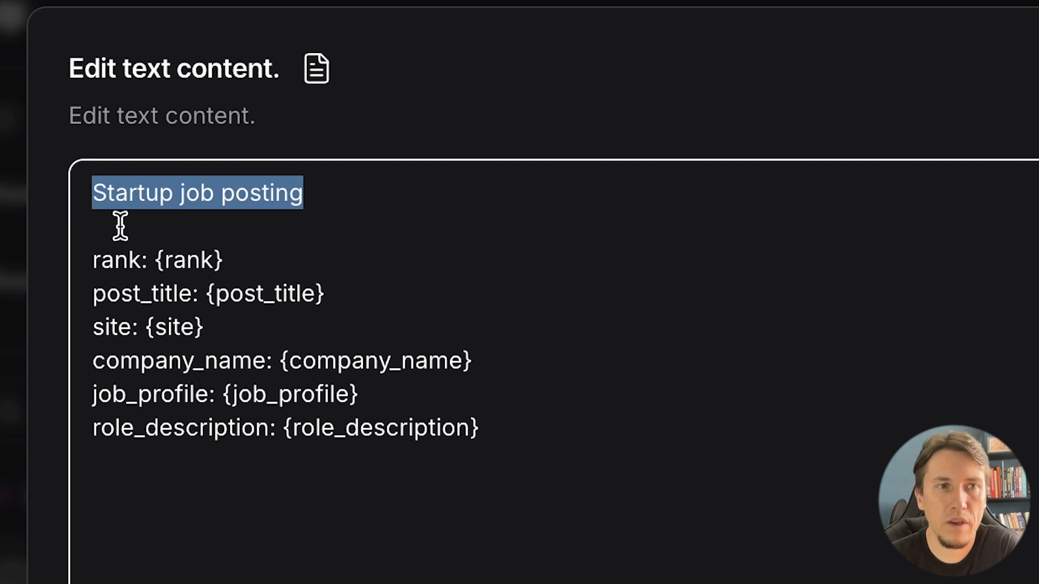
{"action": "left_click_drag", "start_coordinate": [257, 262], "coordinate": [68, 269]}
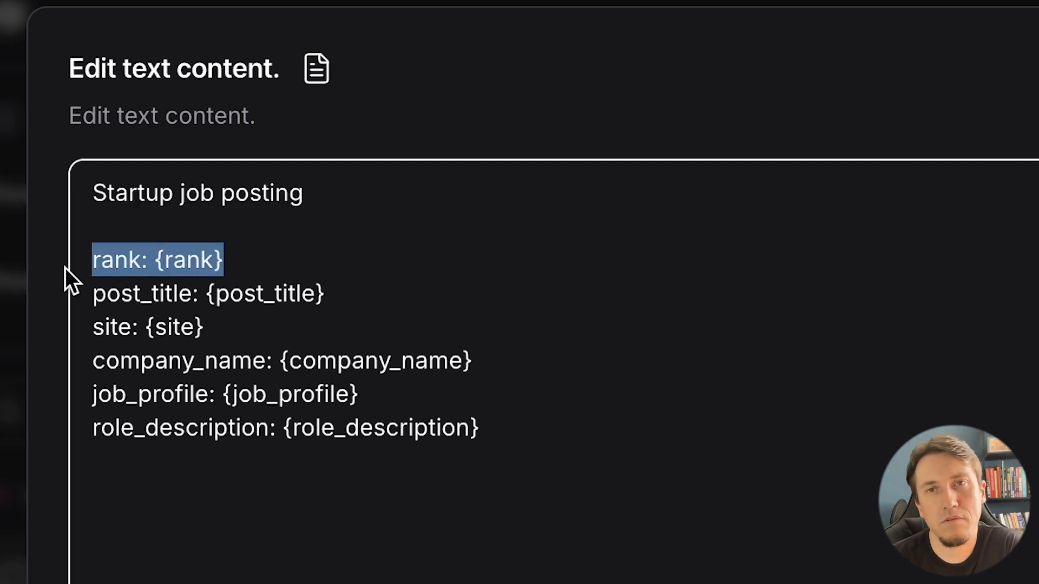
{"action": "left_click", "coordinate": [509, 295]}
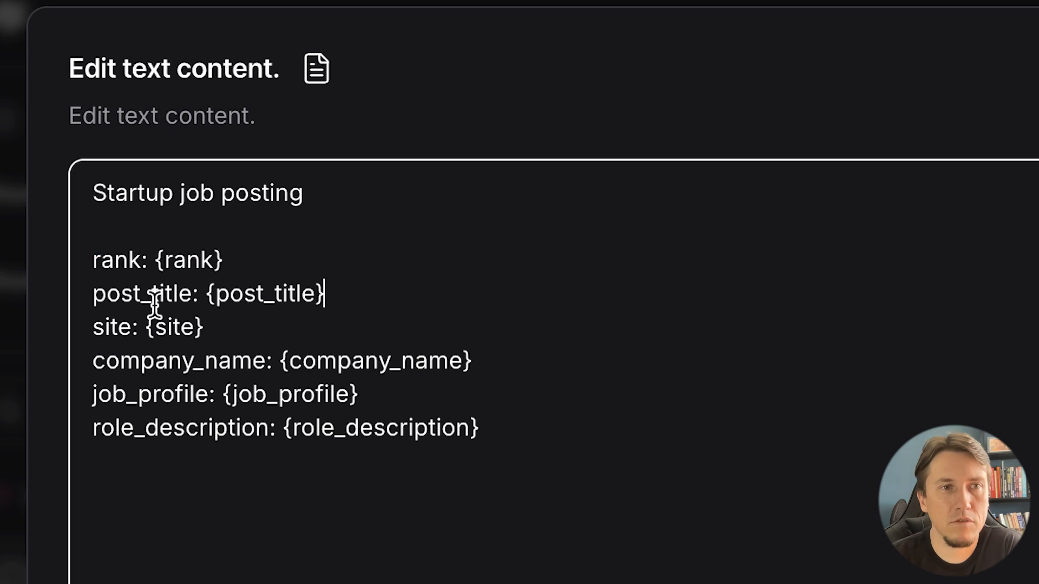
{"action": "double_click", "coordinate": [99, 271]}
{"action": "double_click", "coordinate": [142, 297]}
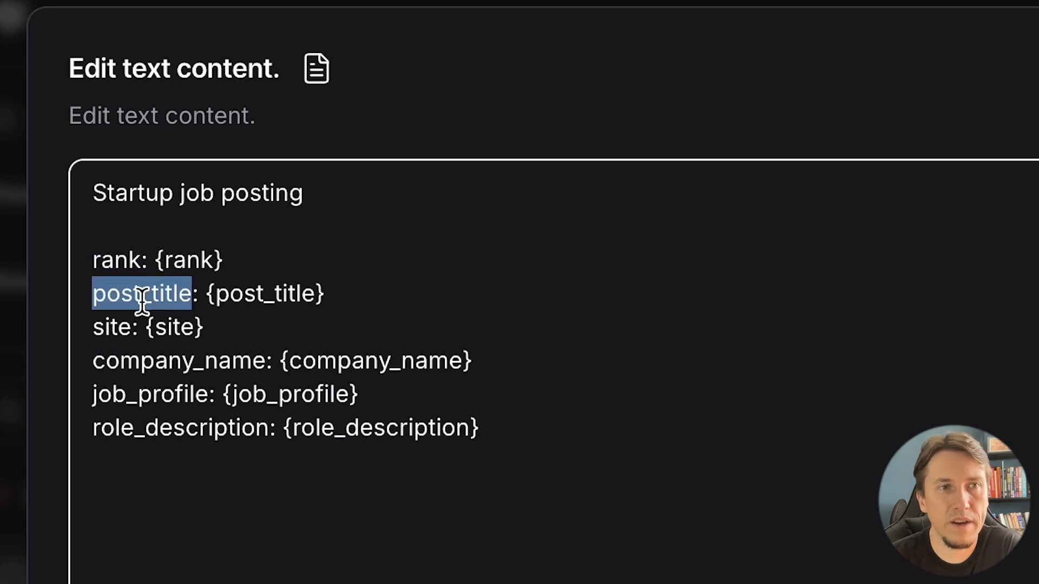
{"action": "left_click", "coordinate": [108, 332]}
{"action": "double_click", "coordinate": [145, 361]}
{"action": "double_click", "coordinate": [165, 395]}
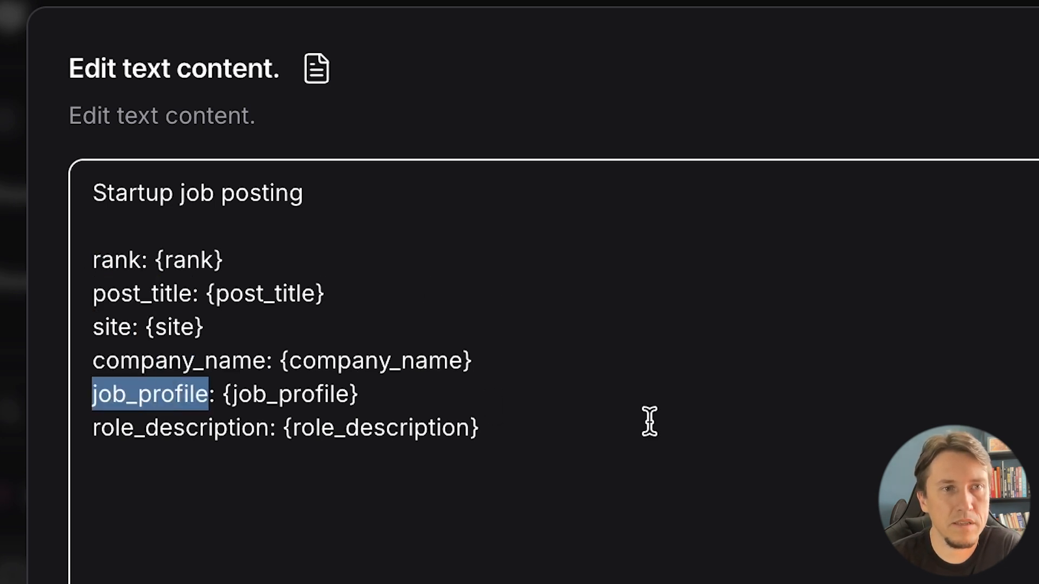
{"action": "double_click", "coordinate": [160, 433]}
{"action": "left_click_drag", "start_coordinate": [601, 425], "coordinate": [24, 257]}
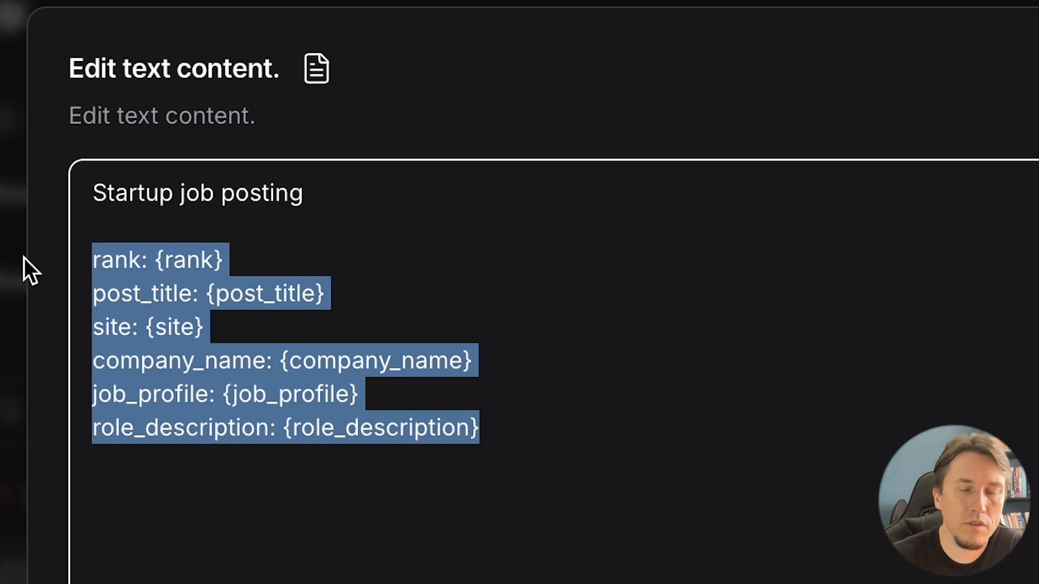
{"action": "left_click_drag", "start_coordinate": [703, 454], "coordinate": [32, 259]}
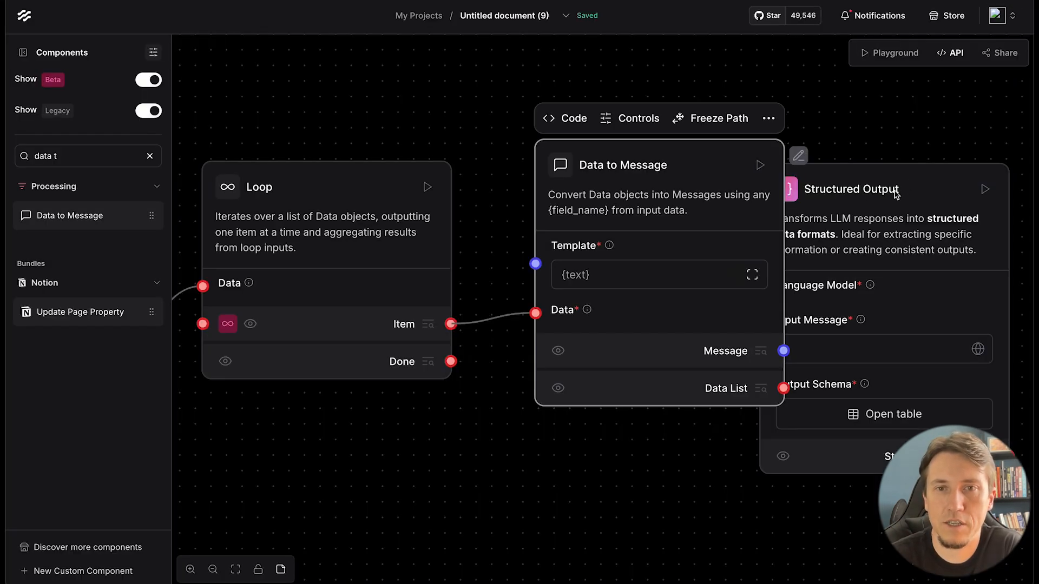
- Move Structured Output clear of Data to Message and connect Data to Message's Message output to its Input Message
{"action": "left_click_drag", "start_coordinate": [893, 190], "coordinate": [927, 171]}
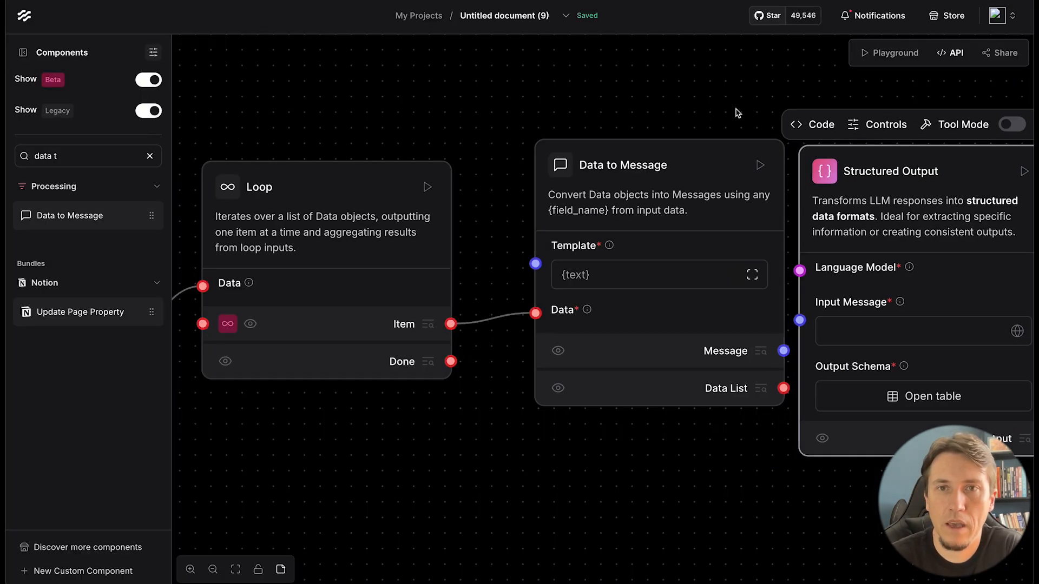
{"action": "left_click_drag", "start_coordinate": [719, 104], "coordinate": [494, 112]}
{"action": "left_click_drag", "start_coordinate": [696, 162], "coordinate": [815, 126]}
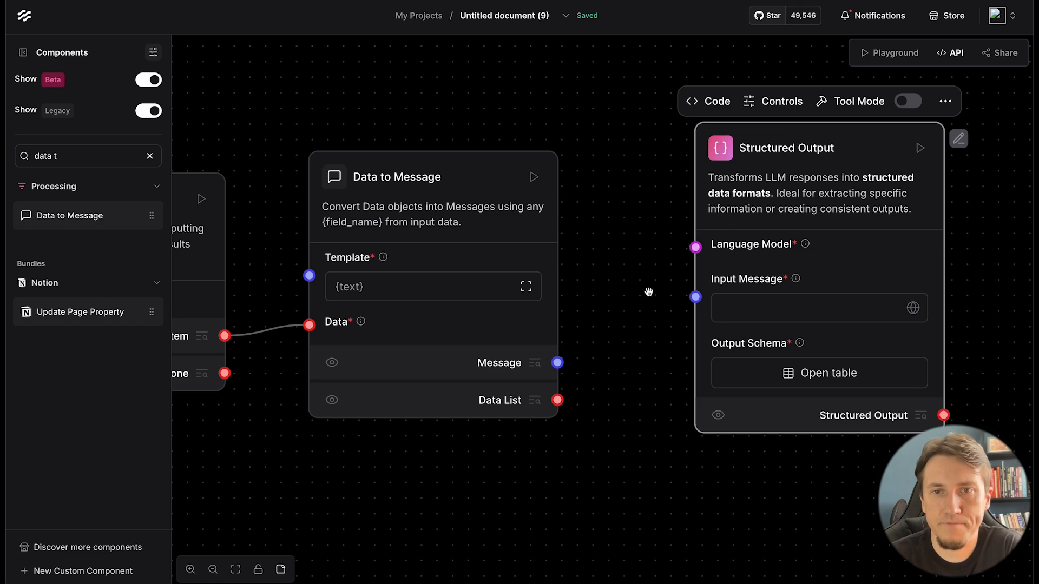
{"action": "left_click_drag", "start_coordinate": [557, 362], "coordinate": [696, 297]}
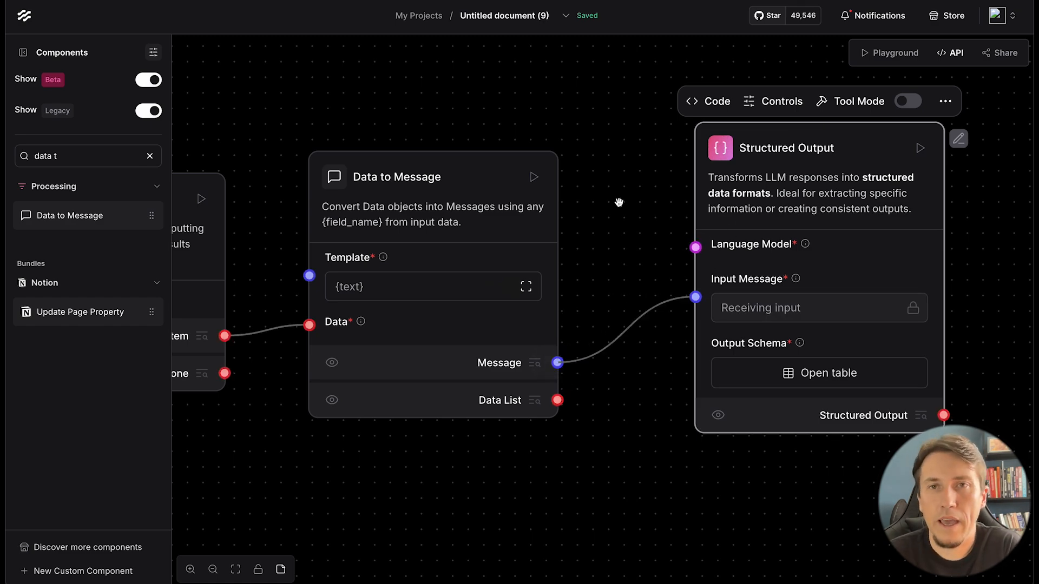
- Search the components for "op" and place the OpenAI model on the canvas between the Loop and Structured Output
{"action": "left_click_drag", "start_coordinate": [619, 203], "coordinate": [439, 221]}
{"action": "scroll", "coordinate": [440, 221], "scroll_direction": "up", "scroll_amount": 2}
{"action": "left_click_drag", "start_coordinate": [933, 234], "coordinate": [858, 226]}
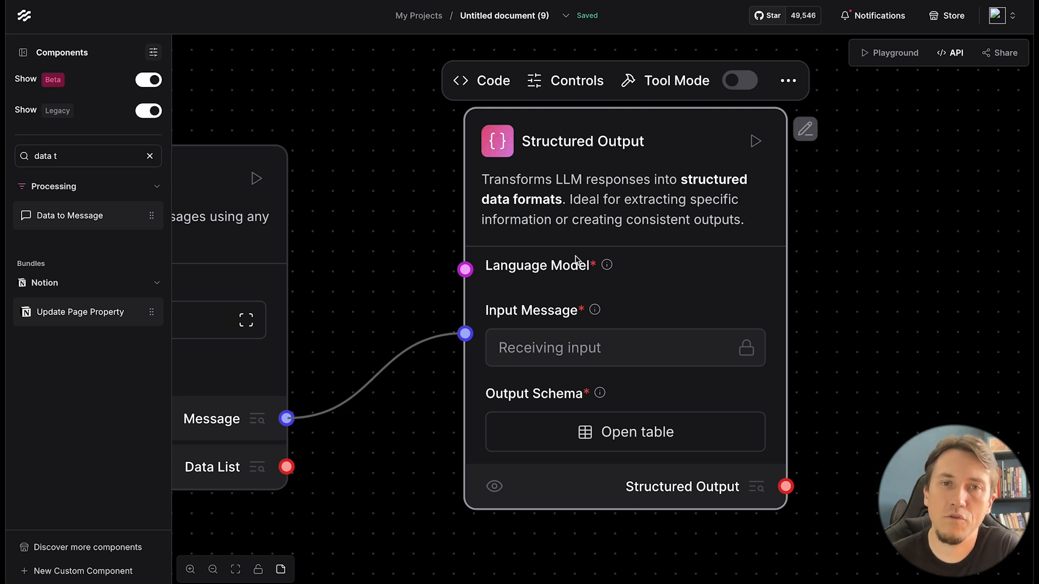
{"action": "left_click", "coordinate": [150, 156]}
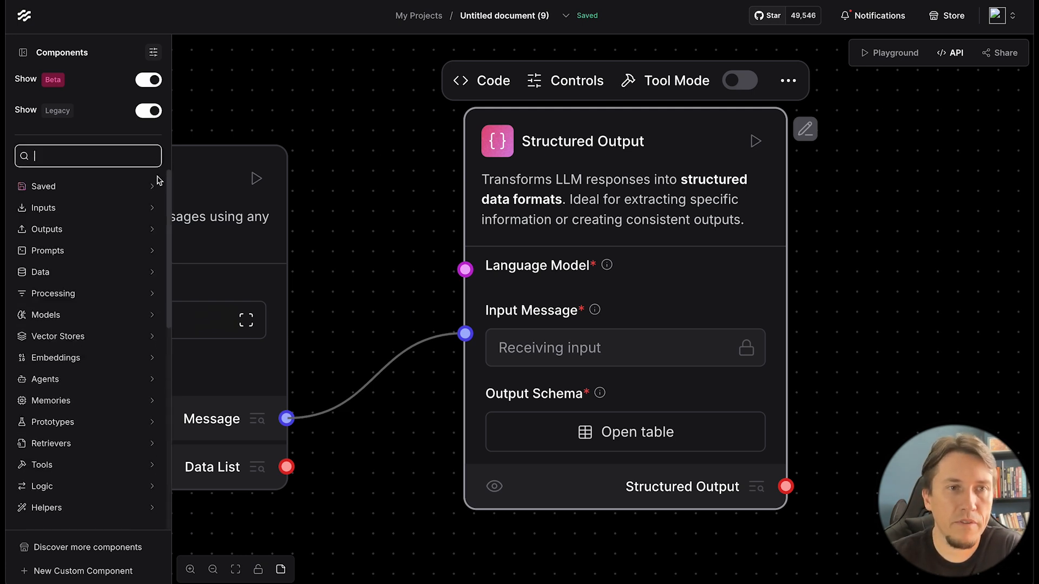
{"action": "type", "text": "op"}
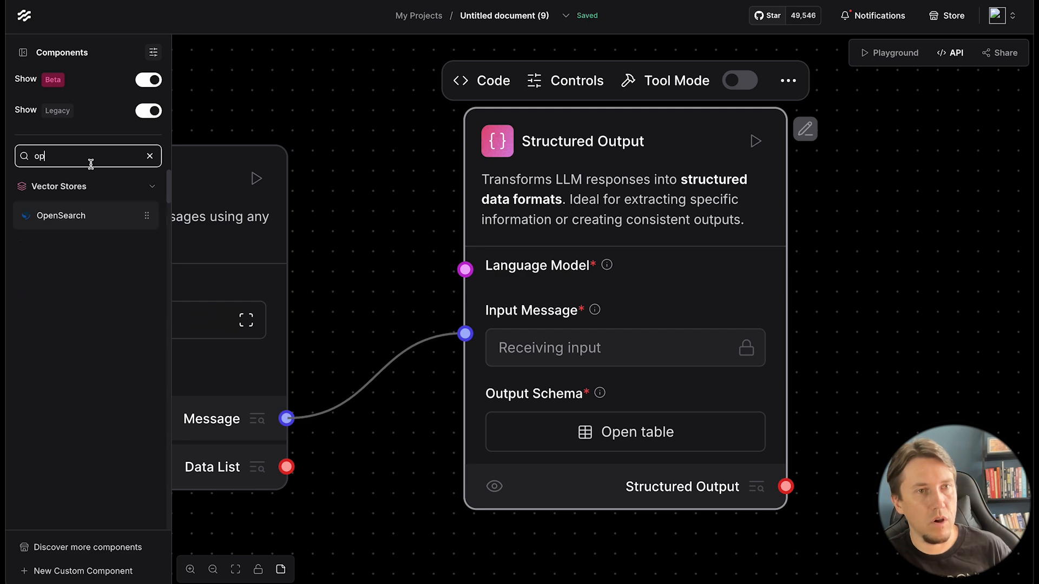
{"action": "left_click_drag", "start_coordinate": [69, 308], "coordinate": [295, 151]}
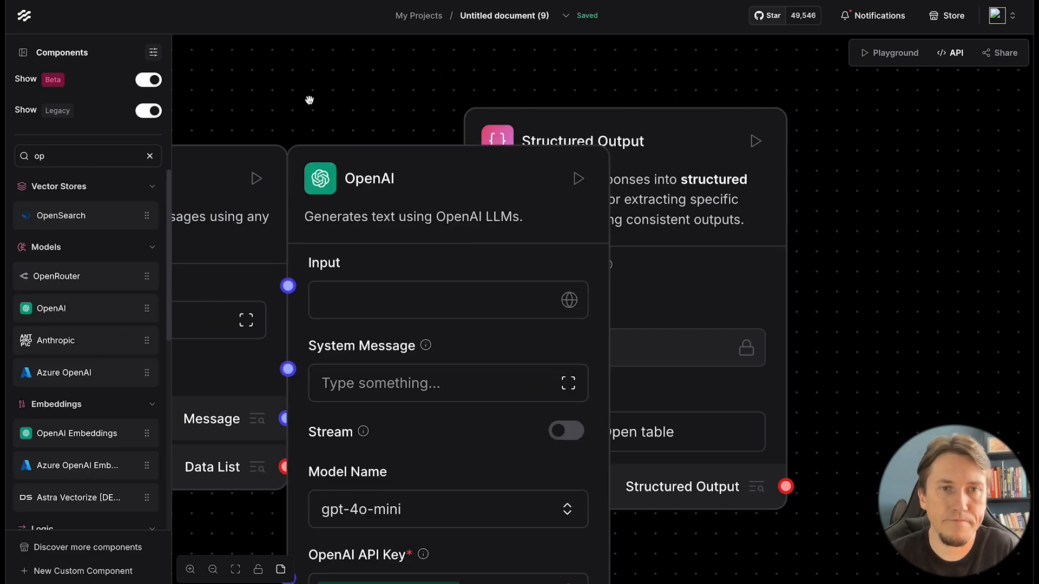
{"action": "left_click_drag", "start_coordinate": [309, 101], "coordinate": [713, 125]}
{"action": "left_click_drag", "start_coordinate": [762, 214], "coordinate": [346, 52]}
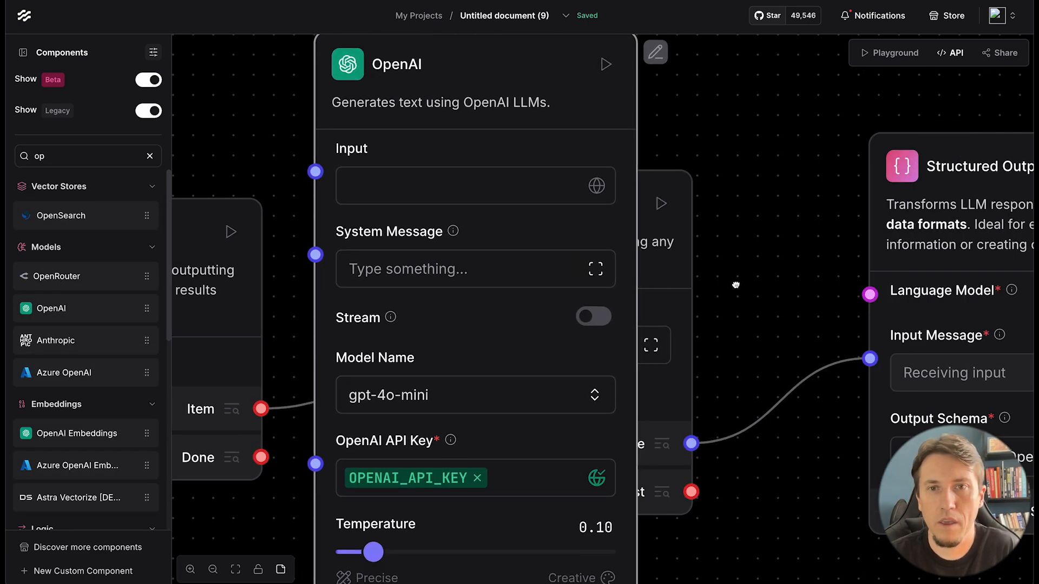
- Connect OpenAI's Language Model output to Structured Output's Language Model input and move the OpenAI component upward
{"action": "scroll", "coordinate": [737, 288], "scroll_direction": "down", "scroll_amount": 3}
{"action": "scroll", "coordinate": [738, 288], "scroll_direction": "right", "scroll_amount": 2}
{"action": "left_click_drag", "start_coordinate": [551, 545], "coordinate": [788, 171]}
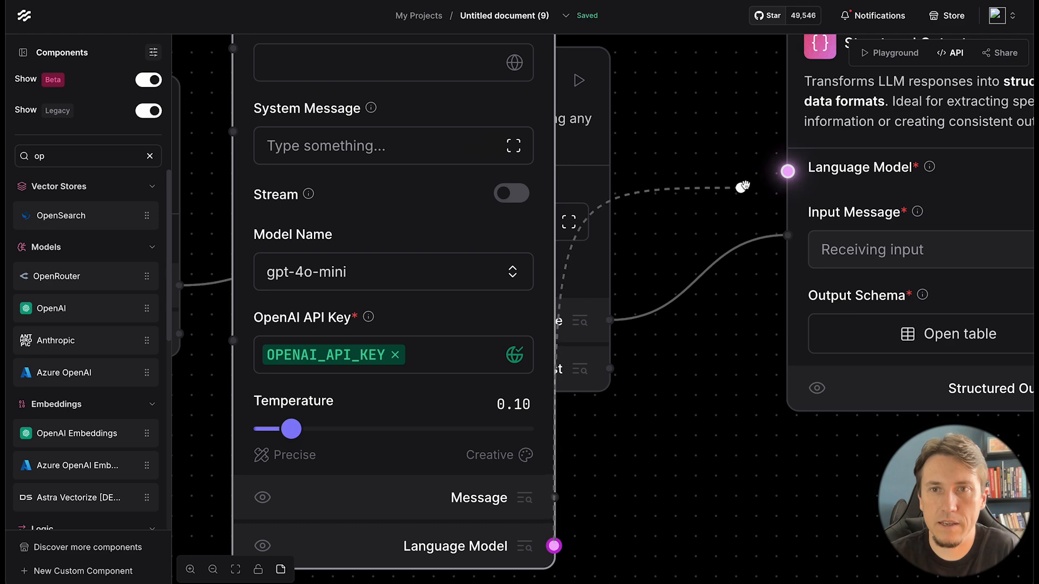
{"action": "scroll", "coordinate": [749, 396], "scroll_direction": "down", "scroll_amount": 3}
{"action": "scroll", "coordinate": [752, 427], "scroll_direction": "up", "scroll_amount": 2}
{"action": "left_click_drag", "start_coordinate": [559, 174], "coordinate": [593, 95]}
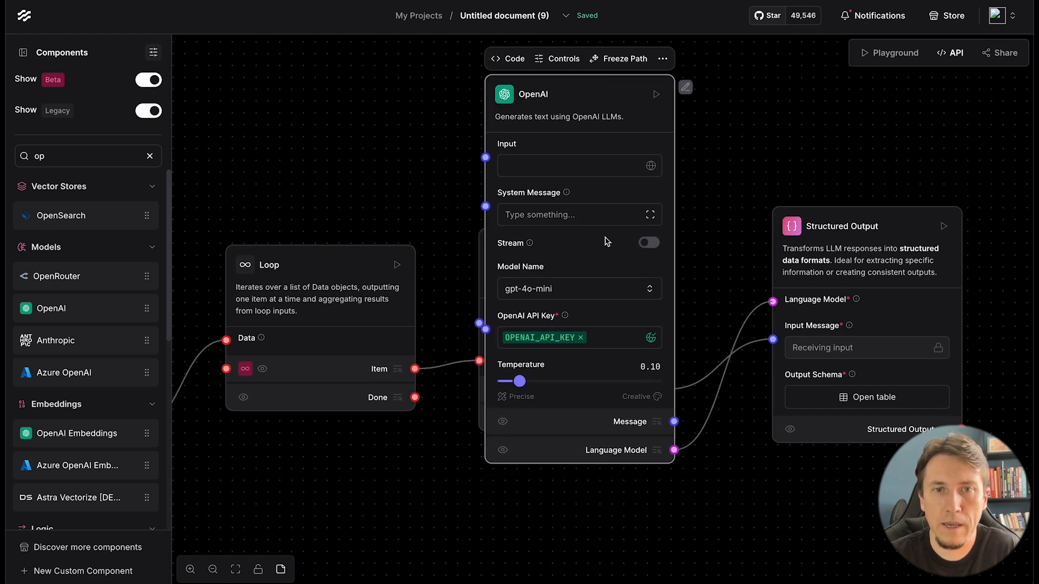
- Set the OpenAI component's API key to the OPENAI_LF_3 global variable and move the component higher over Data to Message
{"action": "left_click", "coordinate": [640, 292]}
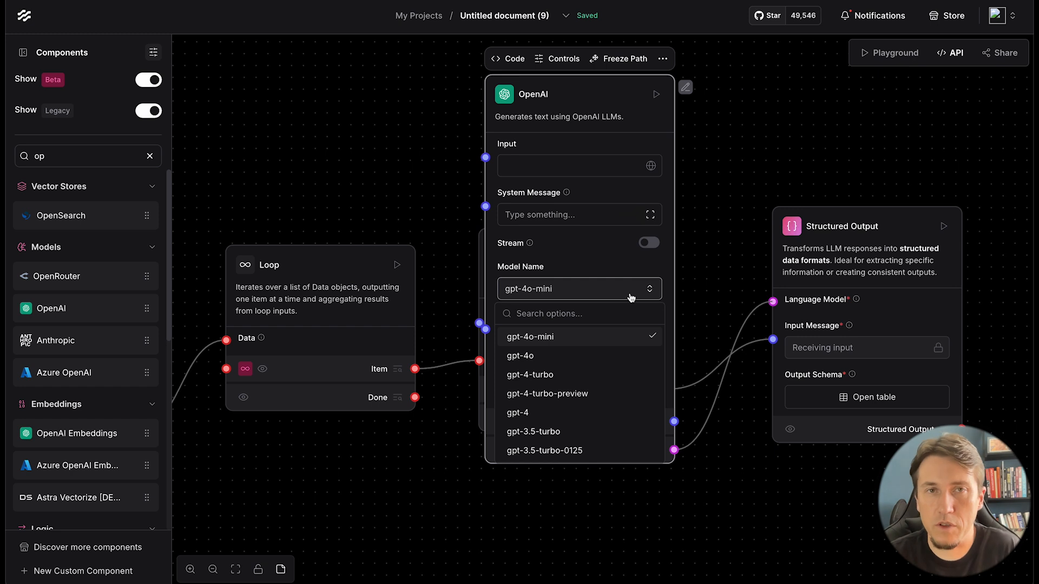
{"action": "left_click", "coordinate": [700, 325]}
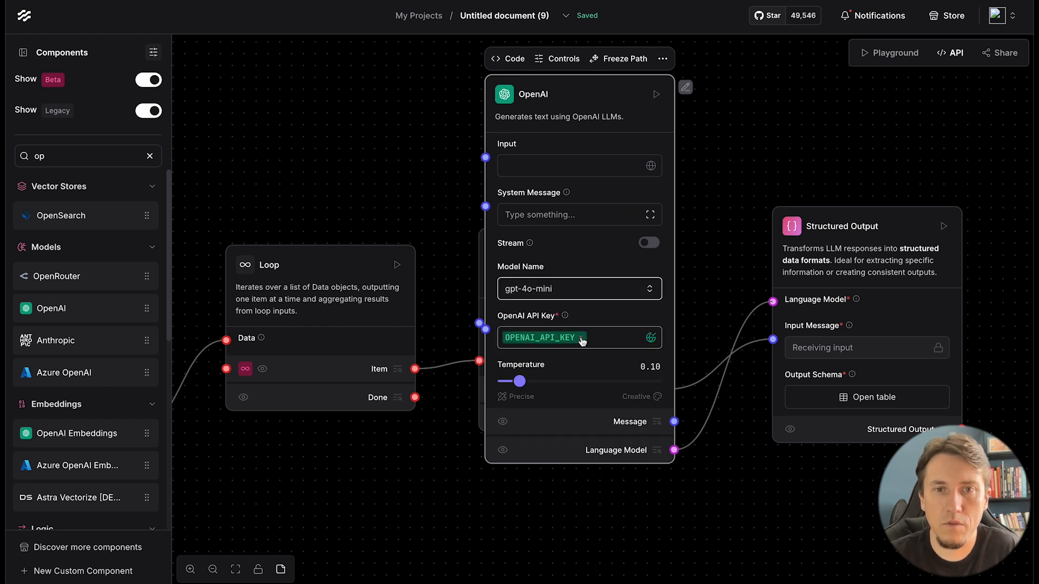
{"action": "left_click", "coordinate": [619, 344]}
{"action": "scroll", "coordinate": [580, 459], "scroll_direction": "down", "scroll_amount": 5}
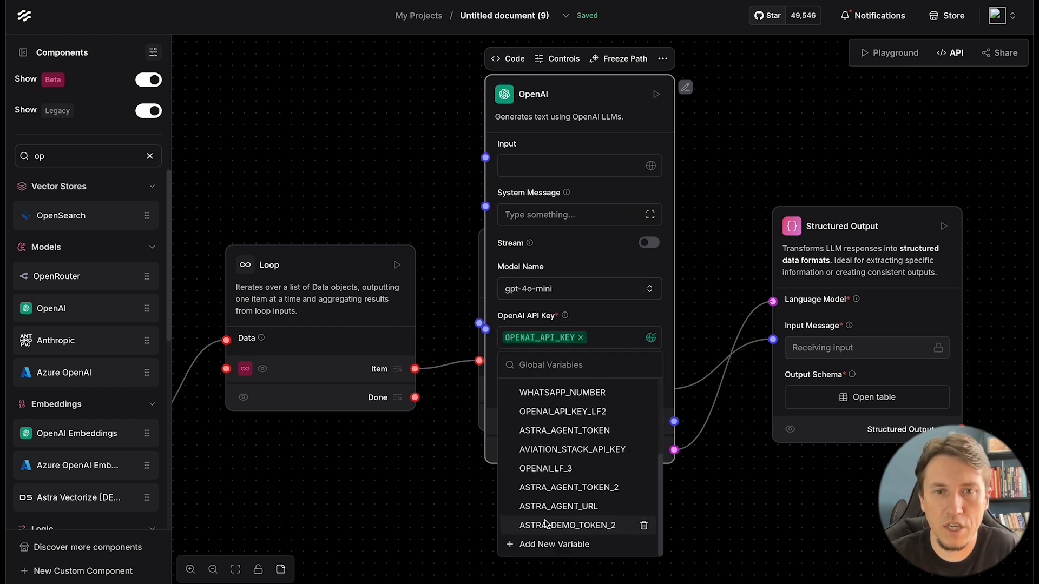
{"action": "left_click", "coordinate": [587, 469]}
{"action": "left_click", "coordinate": [703, 490]}
{"action": "left_click_drag", "start_coordinate": [708, 497], "coordinate": [588, 564]}
{"action": "left_click_drag", "start_coordinate": [487, 172], "coordinate": [434, 87]}
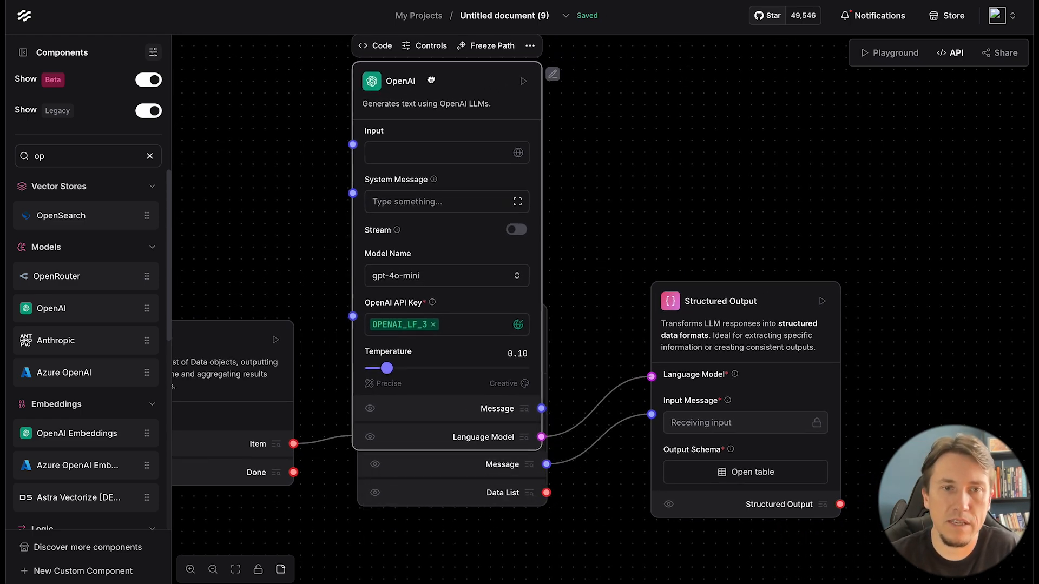
- Open Structured Output's Output Schema and rename its existing field to "languages"
{"action": "left_click", "coordinate": [740, 473]}
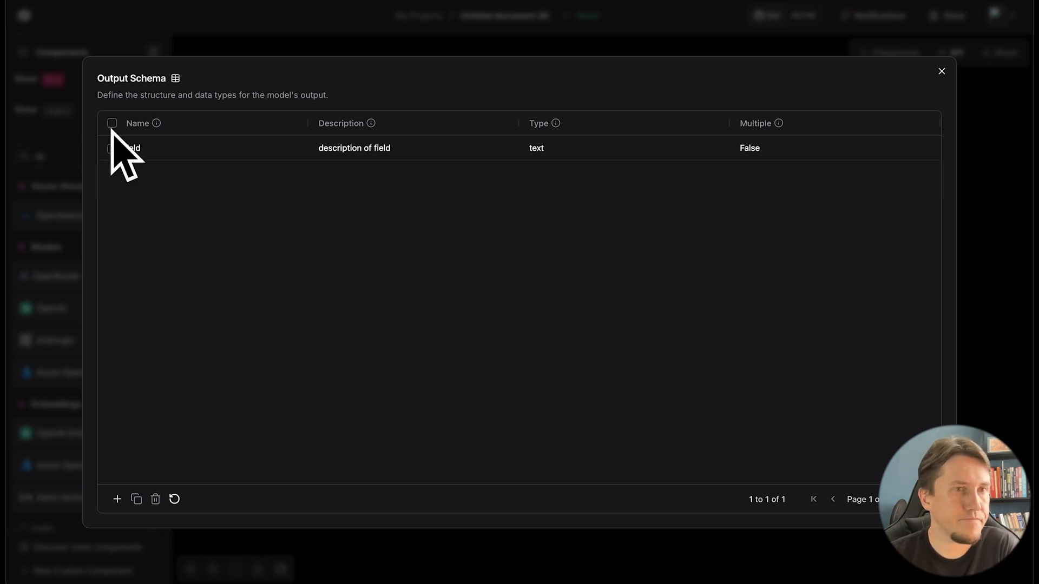
{"action": "left_click", "coordinate": [135, 149]}
{"action": "double_click", "coordinate": [242, 188]}
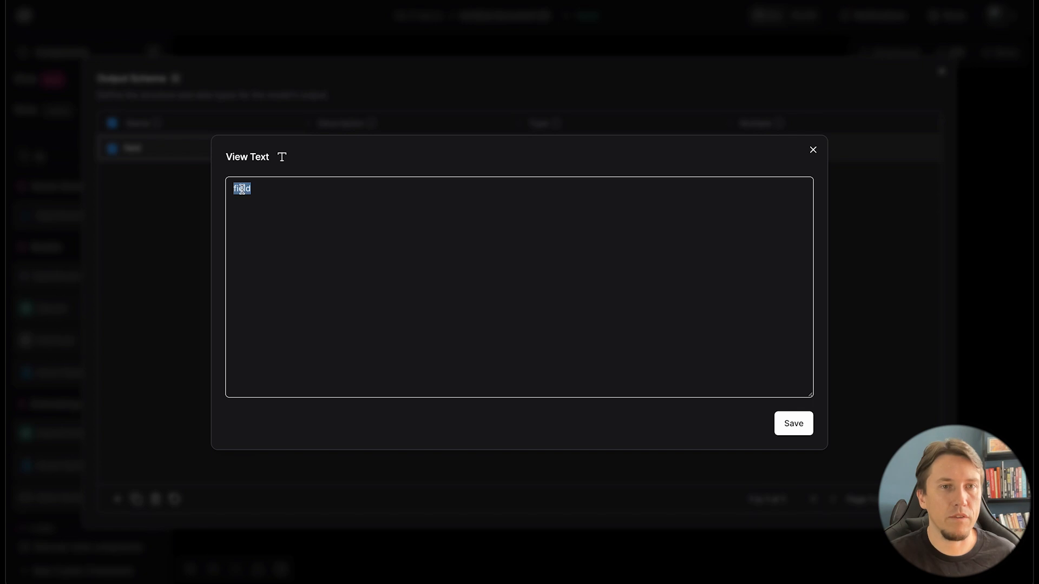
{"action": "type", "text": "languages"}
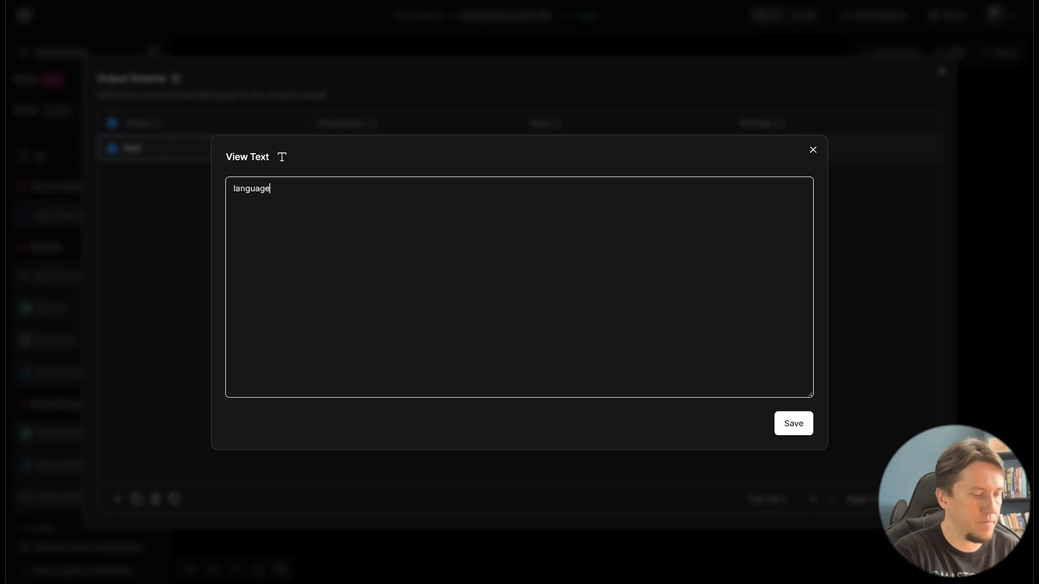
{"action": "left_click", "coordinate": [789, 425]}
- Set the languages field's description to "languages mentioned in the post"
{"action": "left_click", "coordinate": [356, 151]}
{"action": "left_click", "coordinate": [329, 193]}
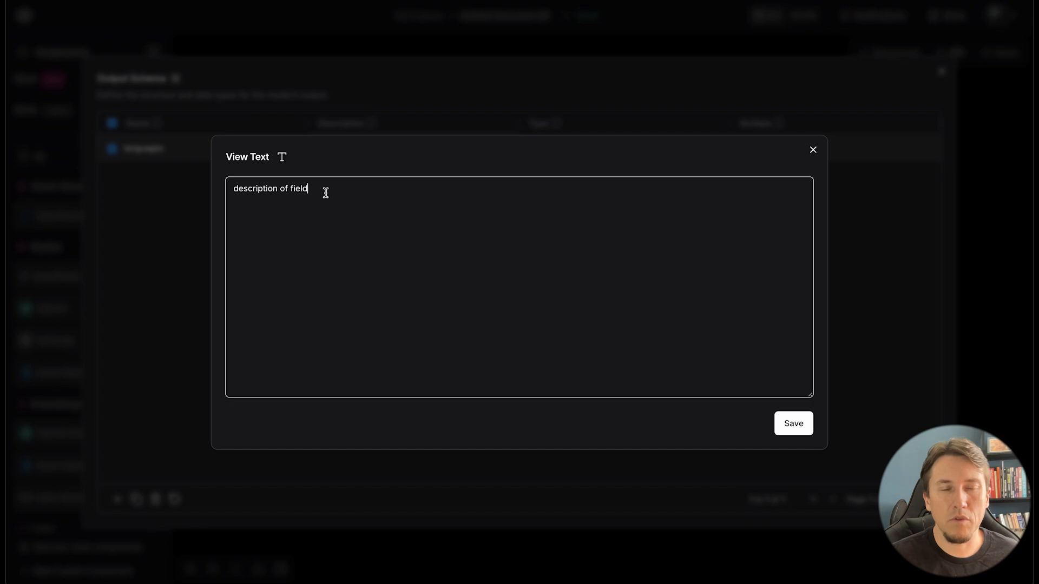
{"action": "key", "text": "ctrl+a"}
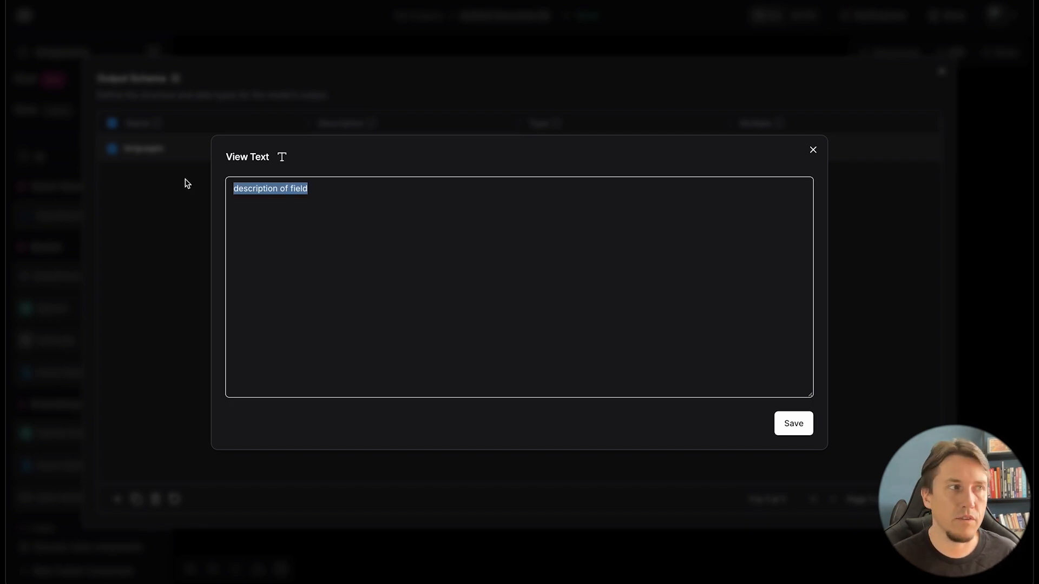
{"action": "key", "text": "BackSpace"}
{"action": "type", "text": "languages mentioned i"}
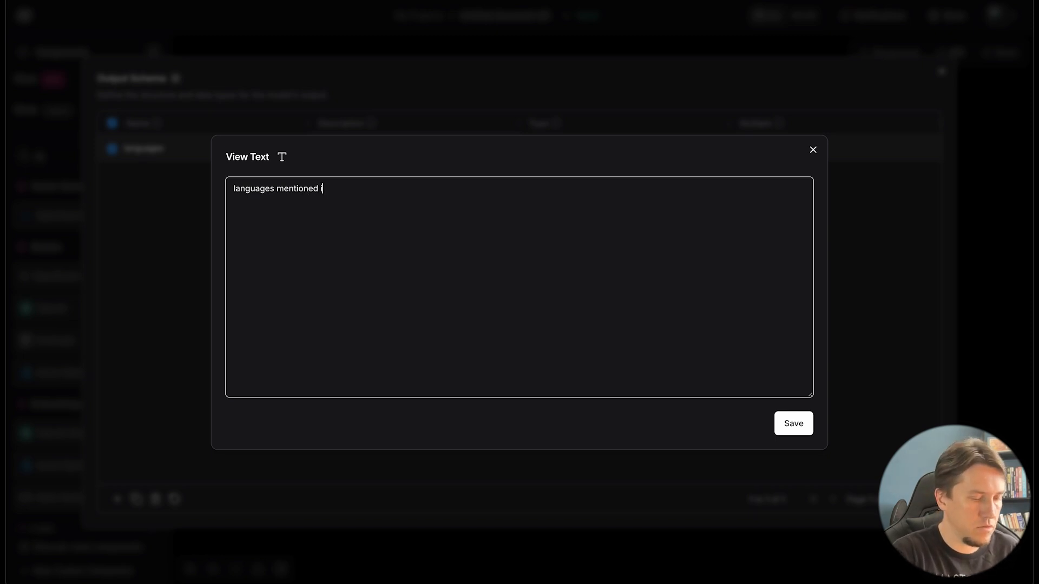
{"action": "type", "text": "n the post"}
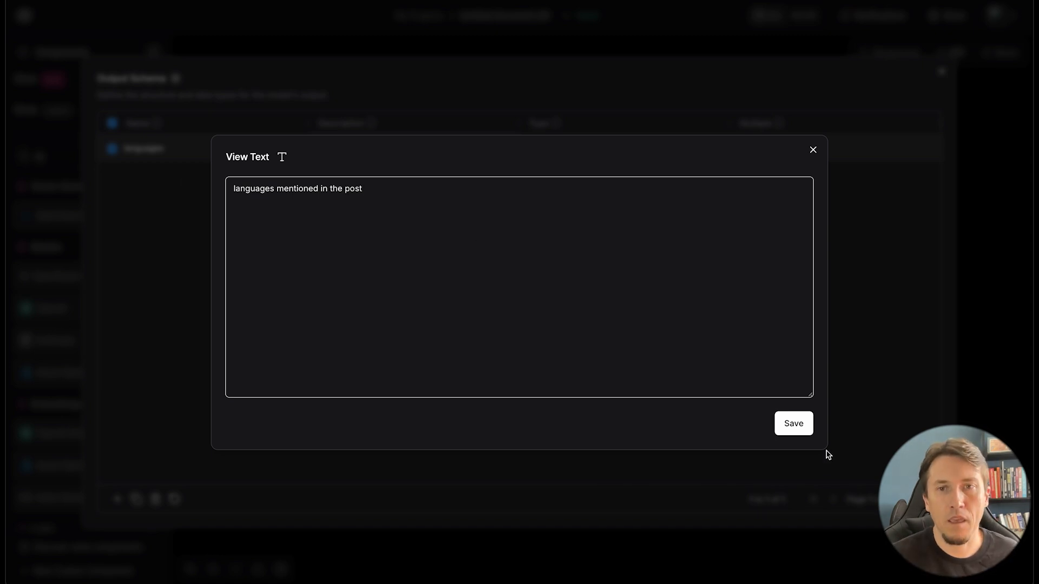
{"action": "left_click", "coordinate": [794, 425]}
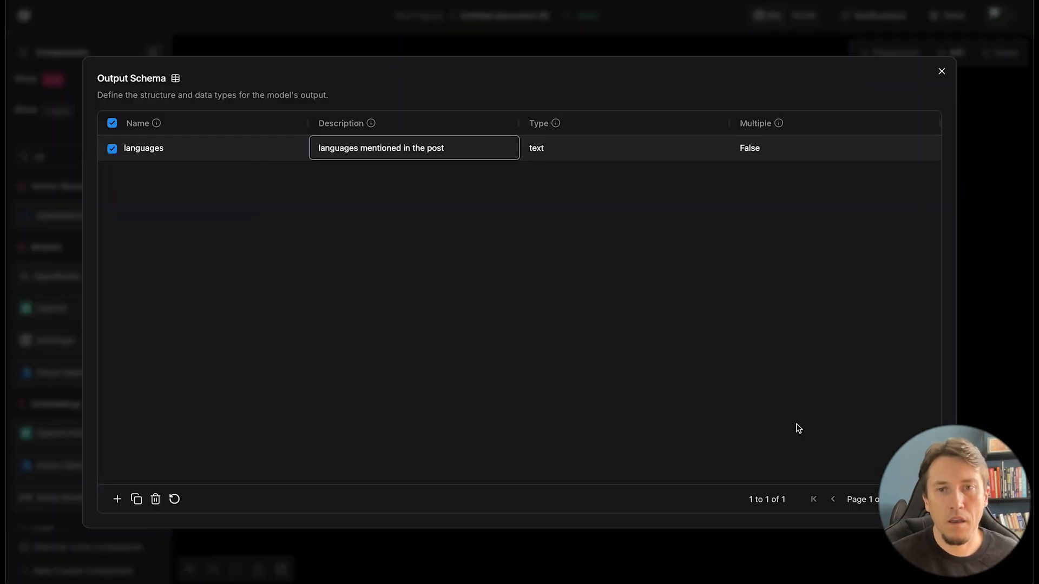
- Add skills, area, title, rank, text and role_description fields with descriptions to the schema, and set languages and skills to allow multiple values
{"action": "left_click", "coordinate": [117, 499]}
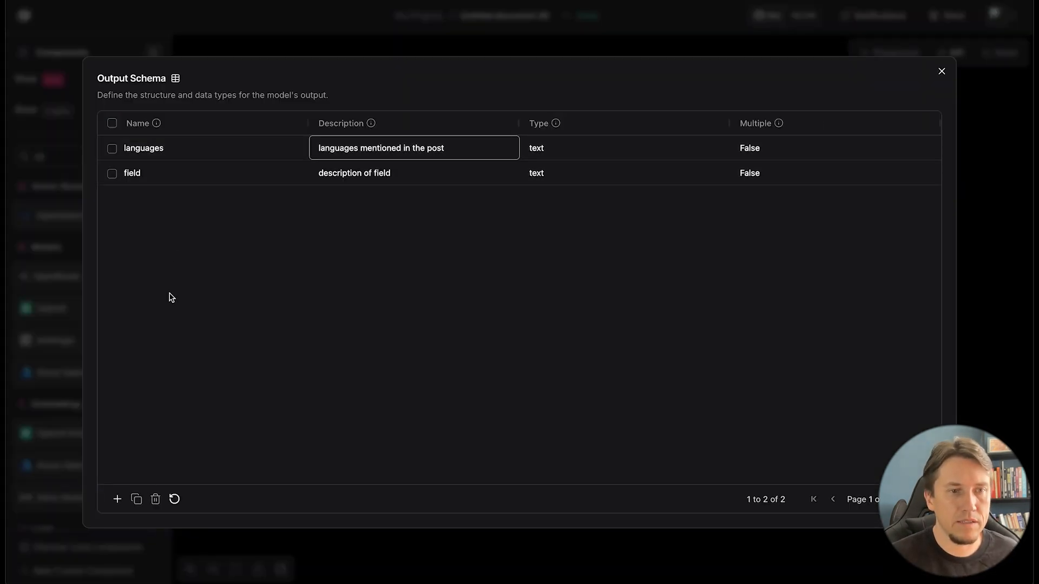
{"action": "double_click", "coordinate": [138, 175]}
{"action": "double_click", "coordinate": [242, 189]}
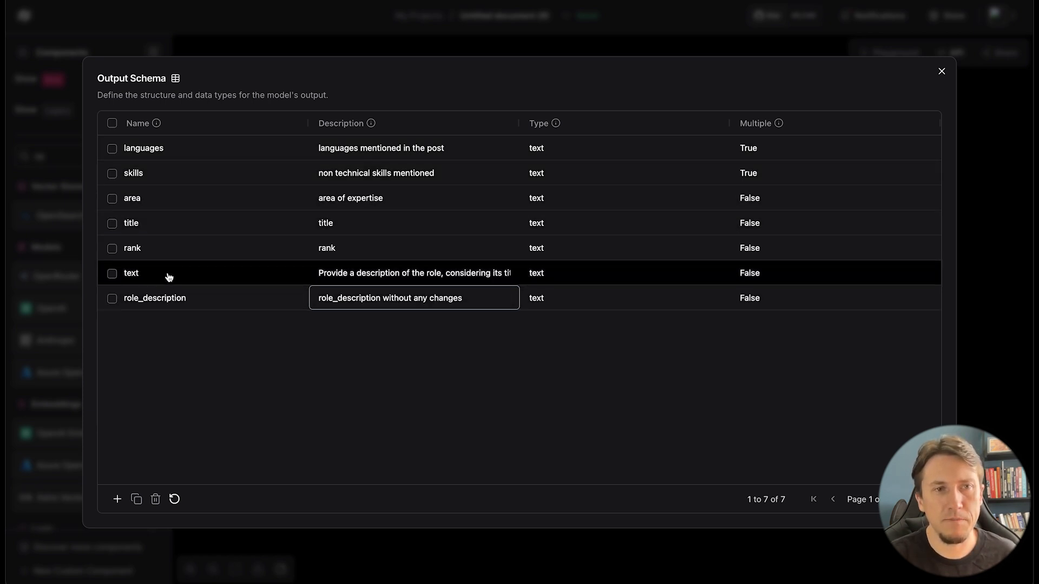
- Review the full description of the schema's text field and close the Output Schema
{"action": "left_click", "coordinate": [448, 282]}
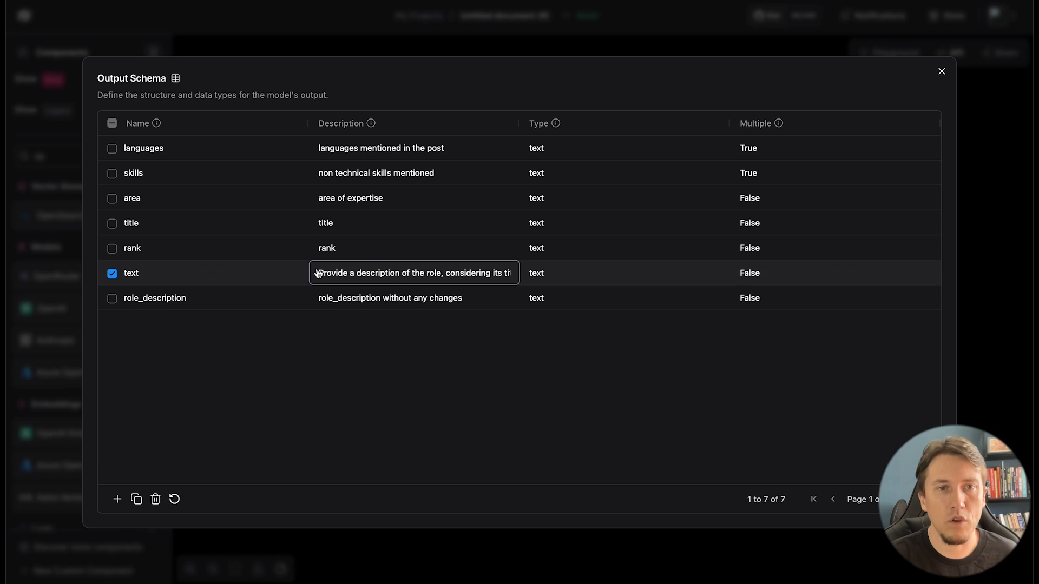
{"action": "double_click", "coordinate": [441, 273]}
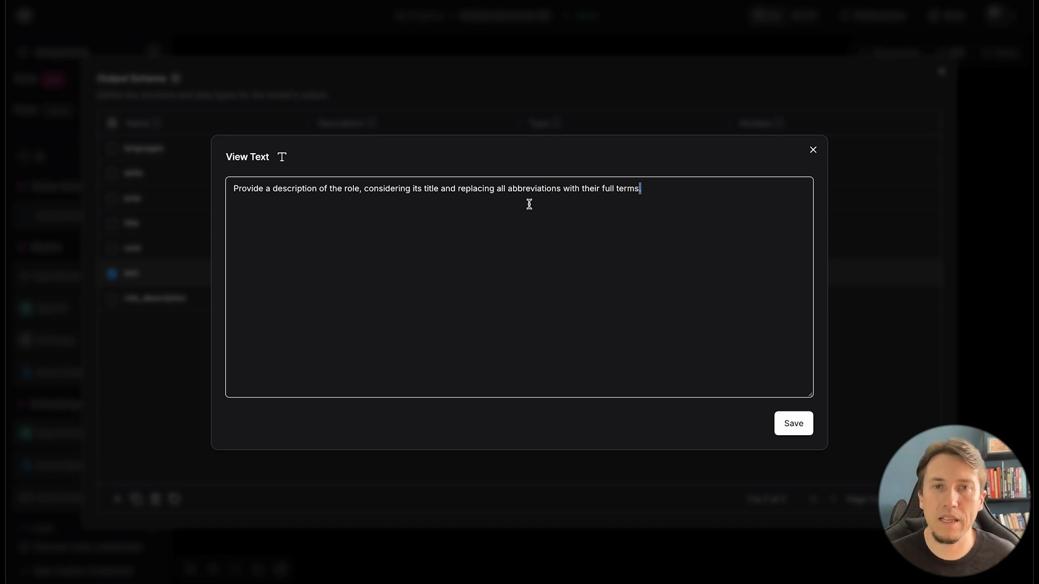
{"action": "left_click", "coordinate": [796, 424]}
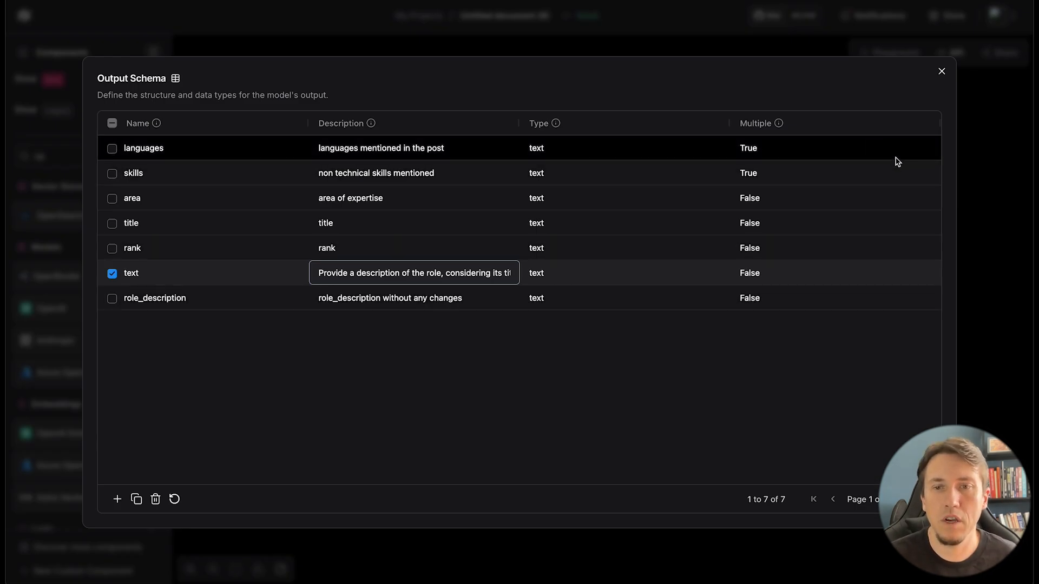
{"action": "left_click", "coordinate": [941, 71]}
- Move the OpenAI component upward so that it no longer covers Data to Message
{"action": "left_click_drag", "start_coordinate": [909, 383], "coordinate": [1019, 220]}
{"action": "scroll", "coordinate": [595, 444], "scroll_direction": "up", "scroll_amount": 5}
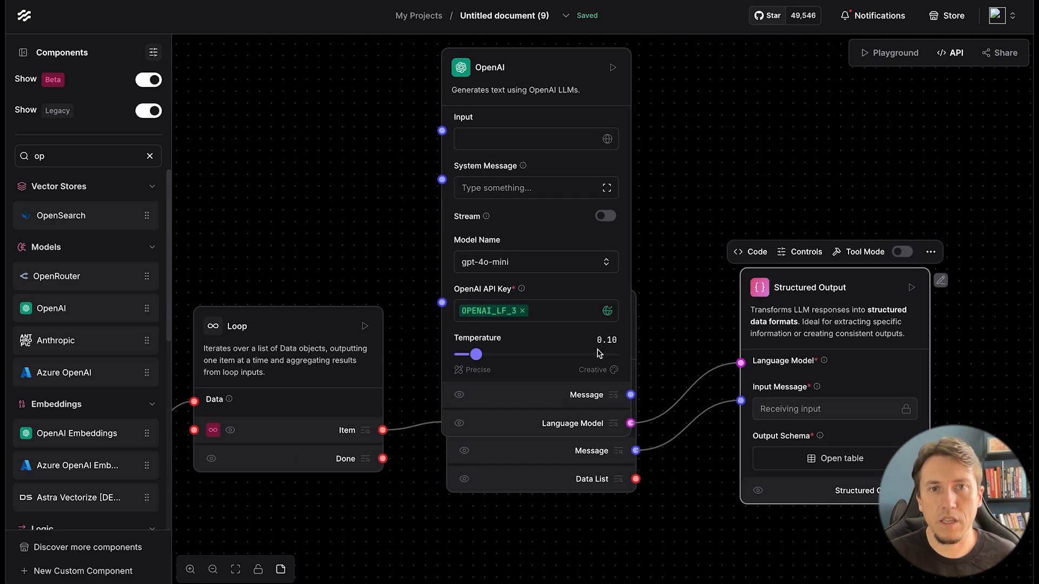
{"action": "left_click_drag", "start_coordinate": [647, 198], "coordinate": [645, 417]}
{"action": "scroll", "coordinate": [604, 454], "scroll_direction": "down", "scroll_amount": 15}
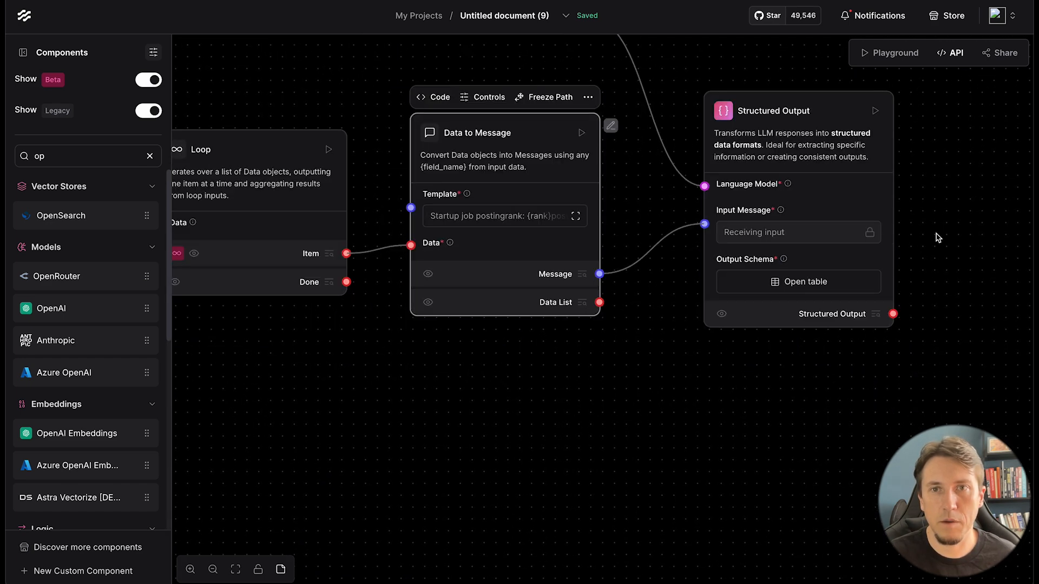
- Connect Structured Output's output back to the Loop component's looping Item port
{"action": "left_click_drag", "start_coordinate": [951, 243], "coordinate": [953, 218]}
{"action": "left_click_drag", "start_coordinate": [859, 323], "coordinate": [875, 336]}
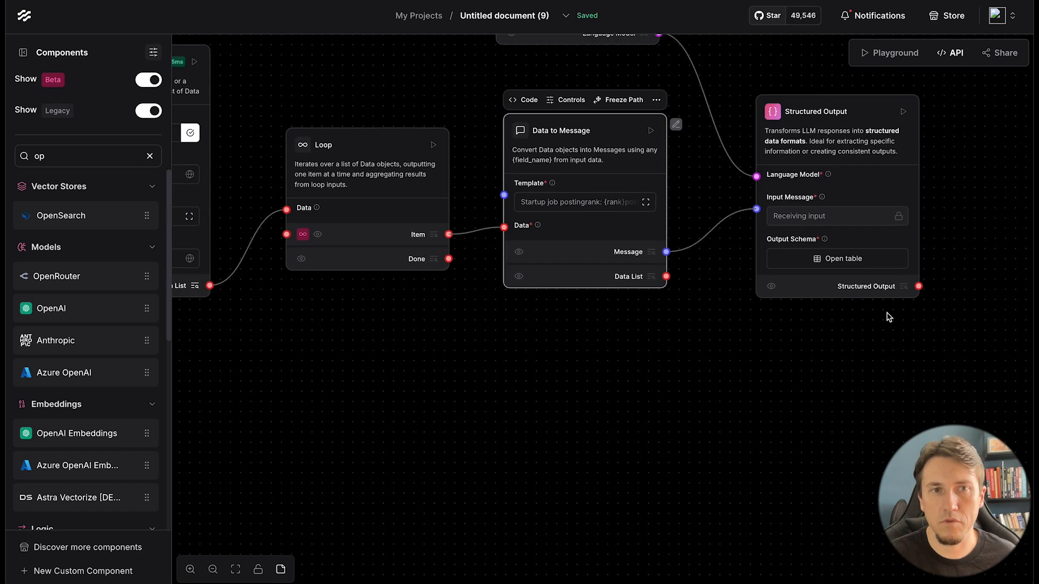
{"action": "left_click_drag", "start_coordinate": [918, 287], "coordinate": [286, 234]}
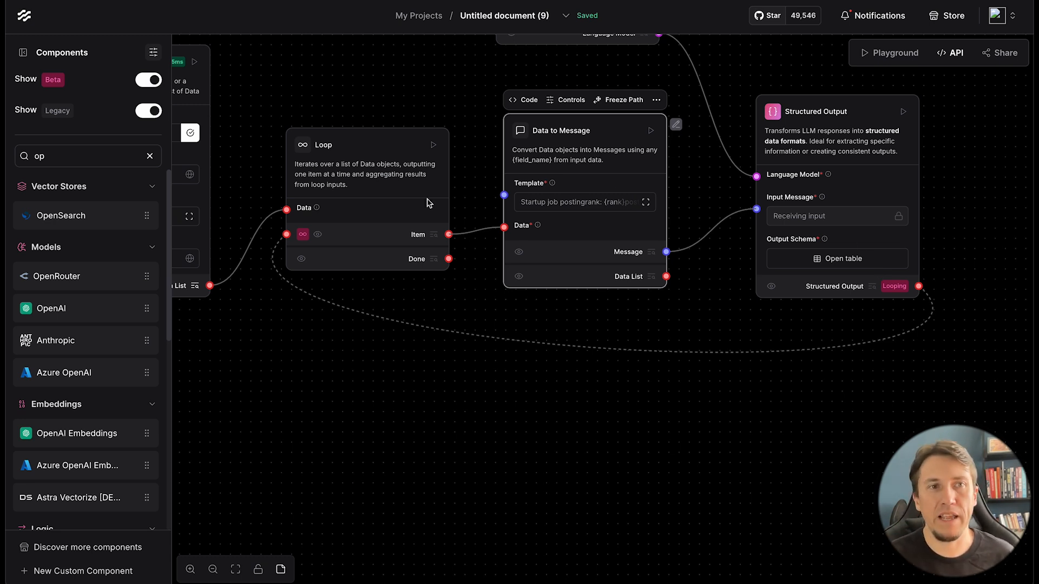
- Clear the component search and place an Astra DB vector store component in the empty area below Data to Message
{"action": "left_click", "coordinate": [150, 155]}
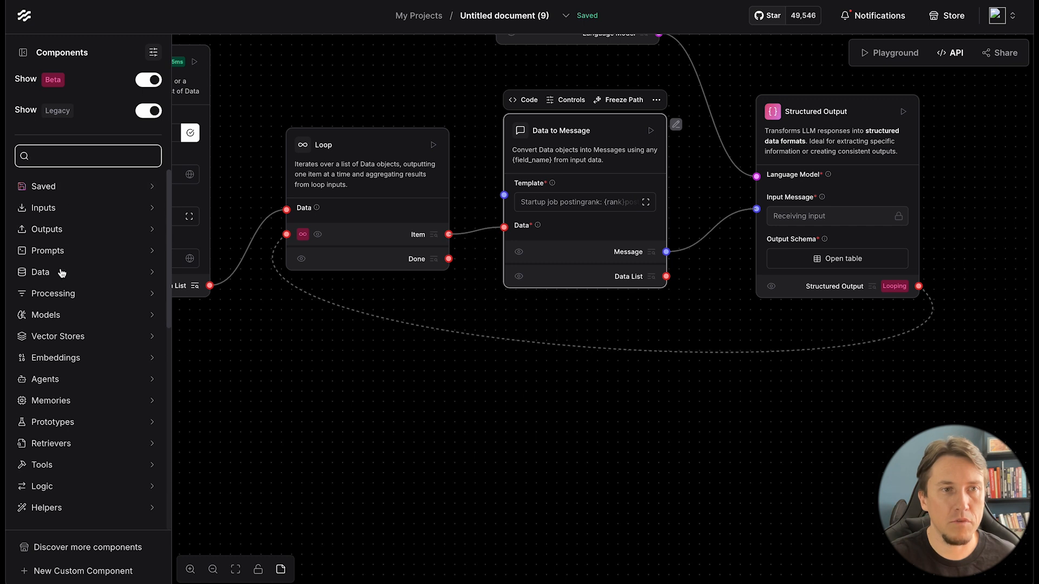
{"action": "left_click", "coordinate": [54, 336]}
{"action": "left_click_drag", "start_coordinate": [61, 366], "coordinate": [628, 413]}
{"action": "scroll", "coordinate": [536, 390], "scroll_direction": "down", "scroll_amount": 3}
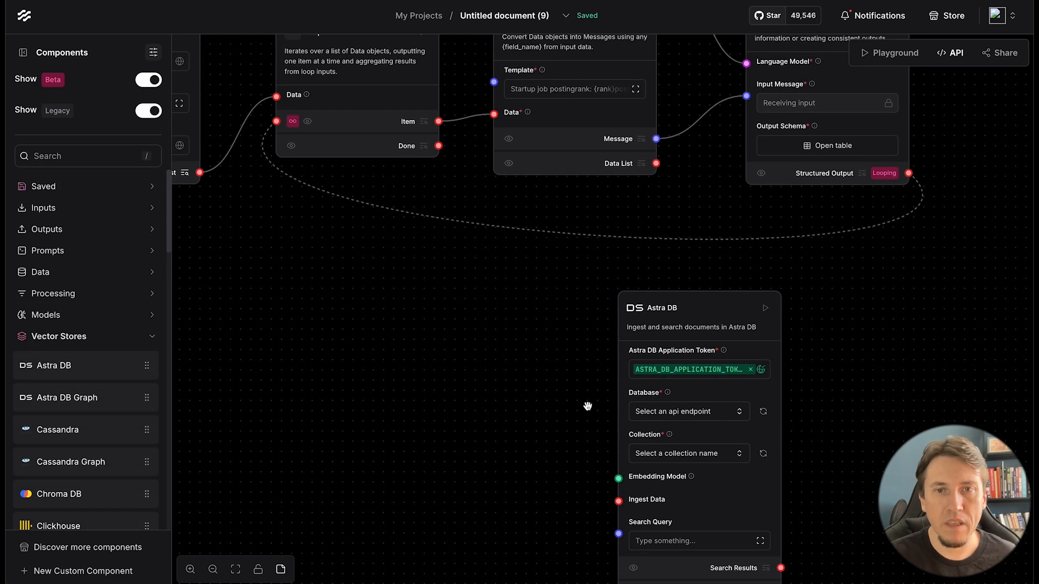
{"action": "left_click_drag", "start_coordinate": [662, 317], "coordinate": [636, 273]}
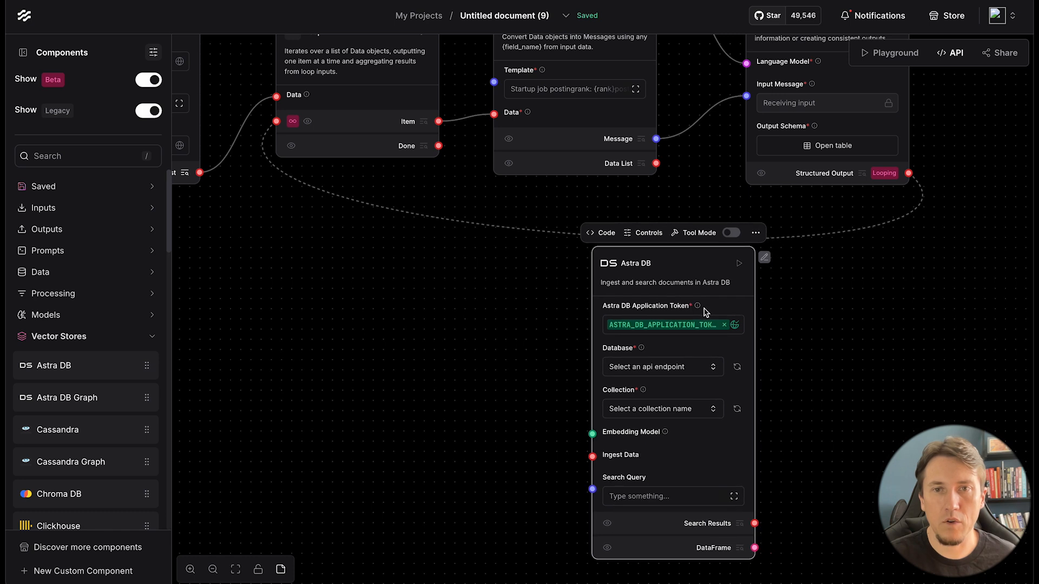
- Replace the Astra DB application token variable with the ASTRA_AGENT_TOKEN_2 global variable
{"action": "left_click", "coordinate": [723, 326]}
{"action": "left_click", "coordinate": [718, 325]}
{"action": "scroll", "coordinate": [671, 433], "scroll_direction": "down", "scroll_amount": 5}
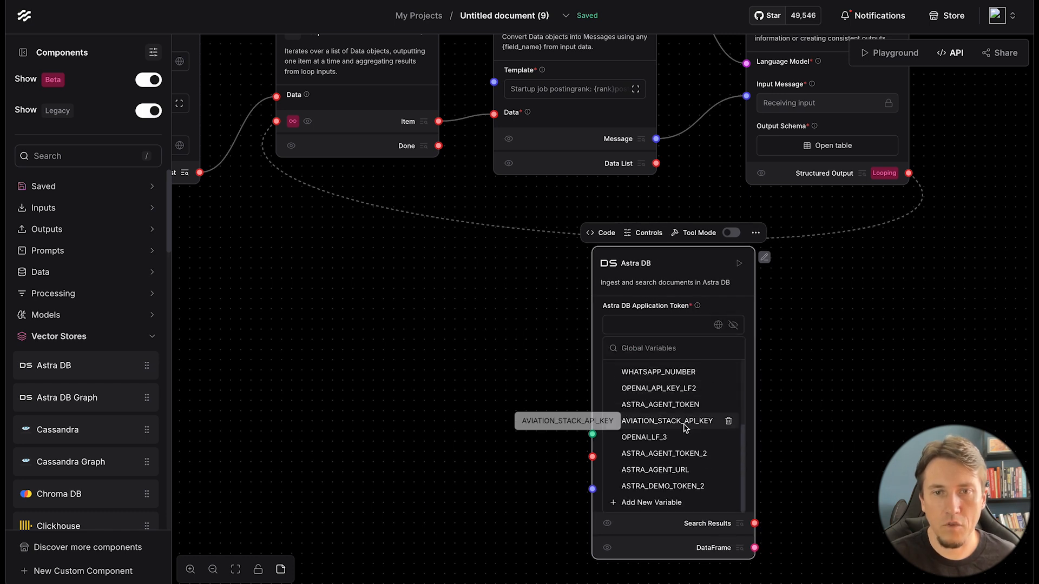
{"action": "left_click", "coordinate": [693, 455]}
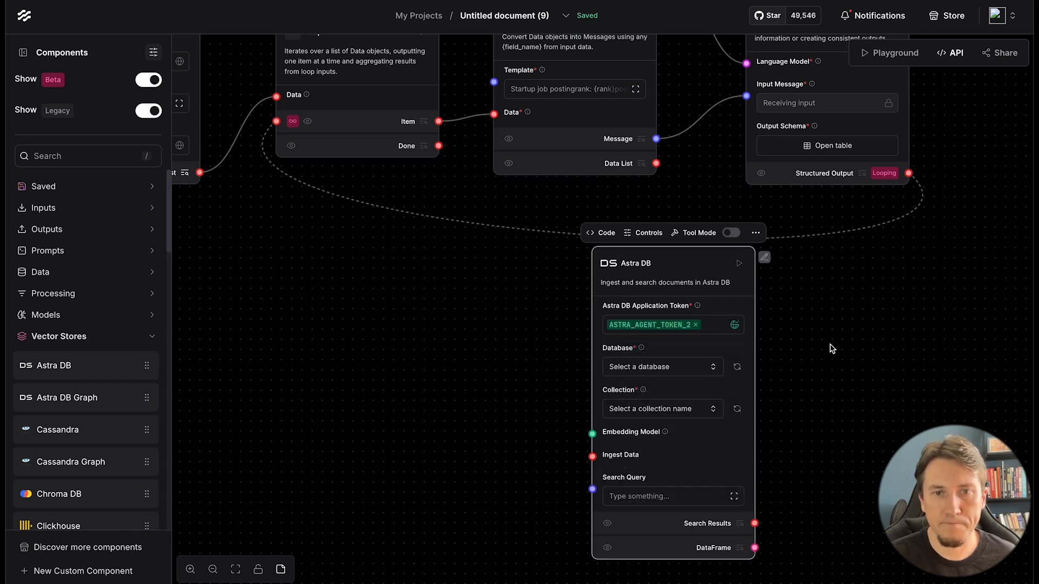
- Refresh the Astra DB component's database list, select the astra_agent database, and move the component slightly upward
{"action": "left_click", "coordinate": [734, 368]}
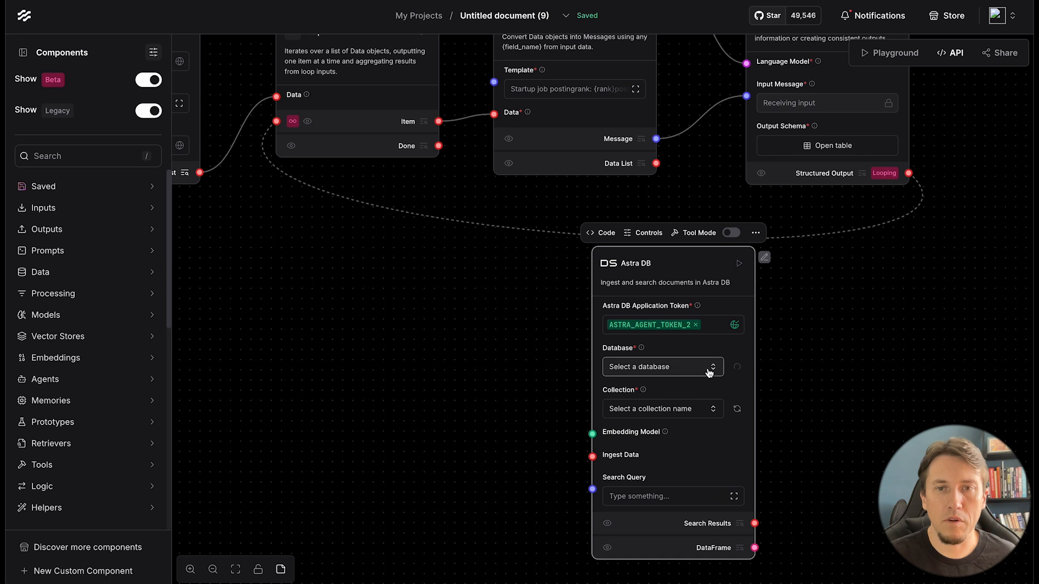
{"action": "left_click", "coordinate": [717, 371]}
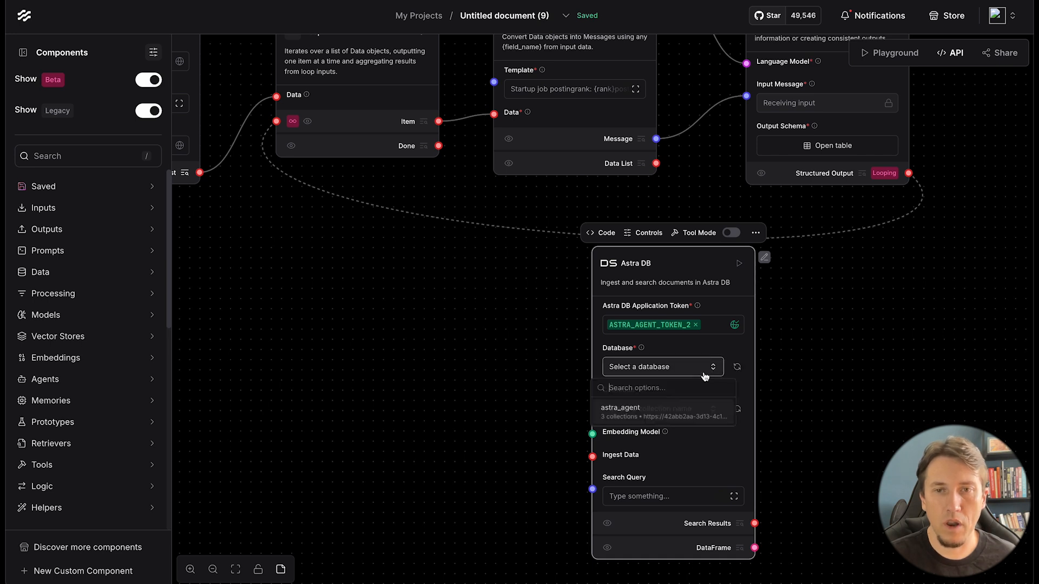
{"action": "left_click", "coordinate": [713, 407]}
{"action": "left_click", "coordinate": [718, 410]}
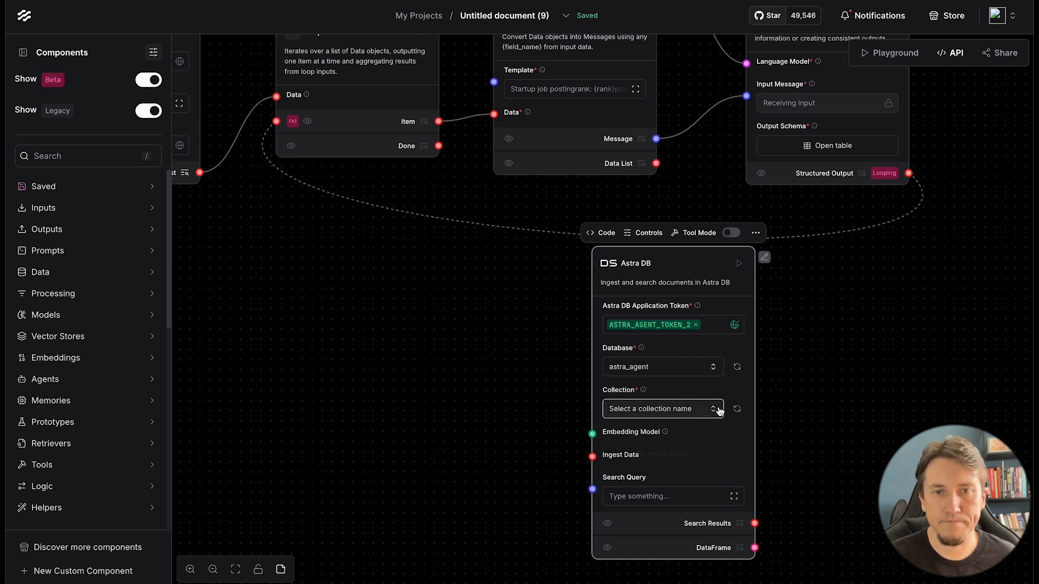
{"action": "left_click", "coordinate": [813, 390]}
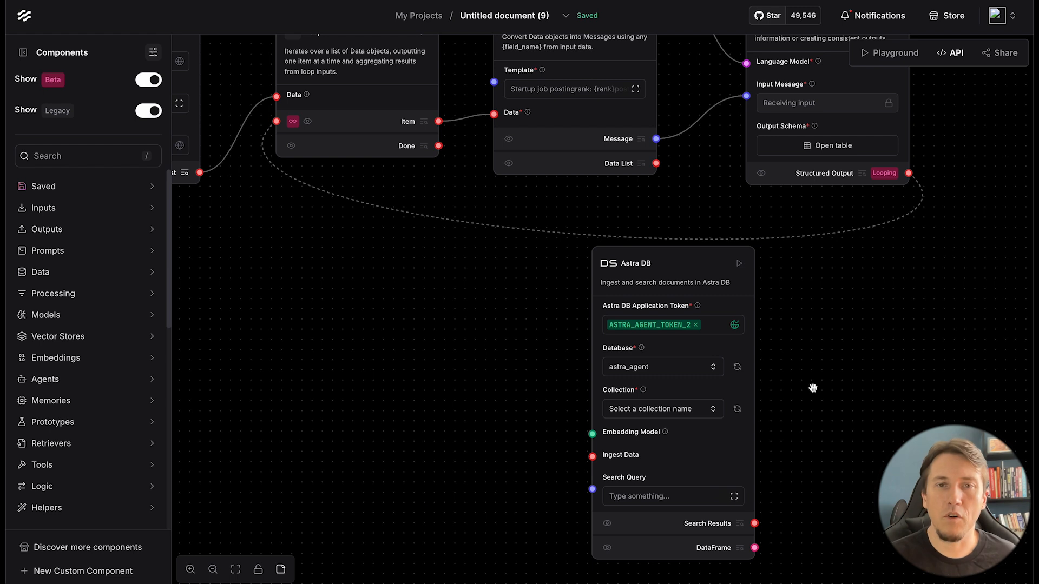
{"action": "left_click_drag", "start_coordinate": [706, 271], "coordinate": [675, 244]}
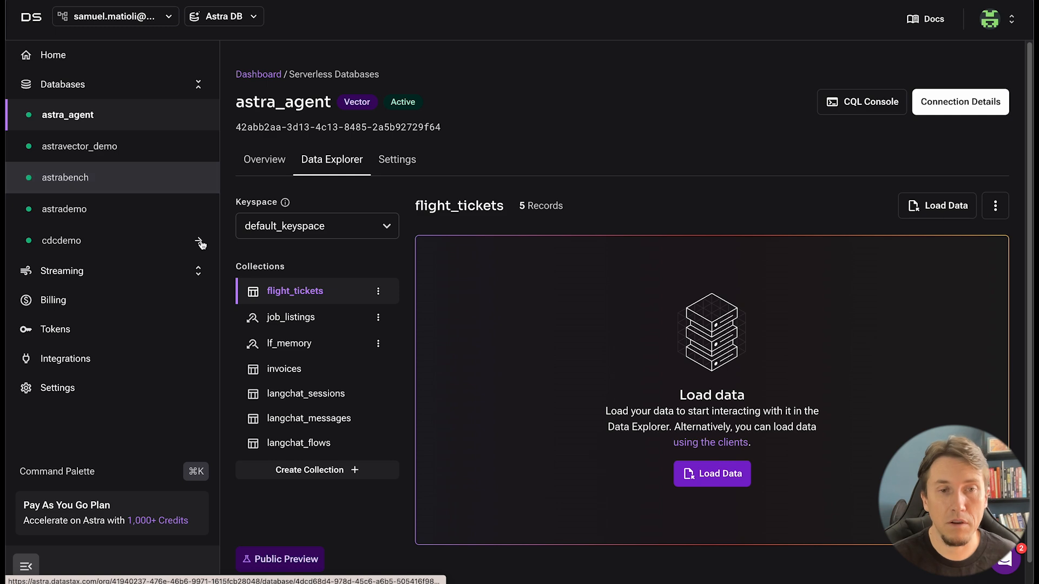
- Switch to the Astra DB console and start a new astra_agent collection named yc_listing with OpenAI as the embedding generation method
{"action": "left_click", "coordinate": [328, 476]}
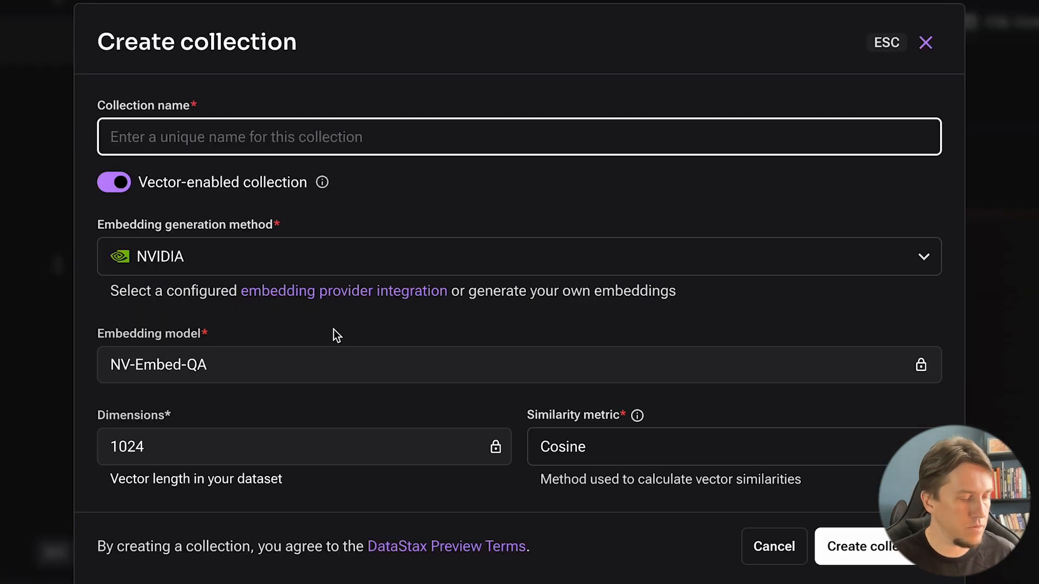
{"action": "type", "text": "yc_listing"}
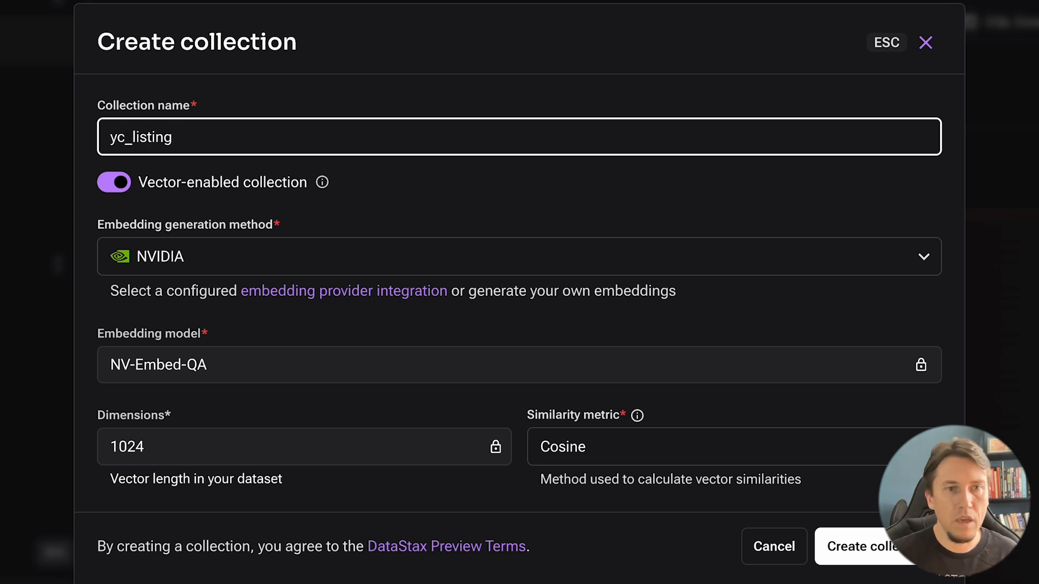
{"action": "left_click", "coordinate": [233, 267]}
{"action": "left_click", "coordinate": [226, 374]}
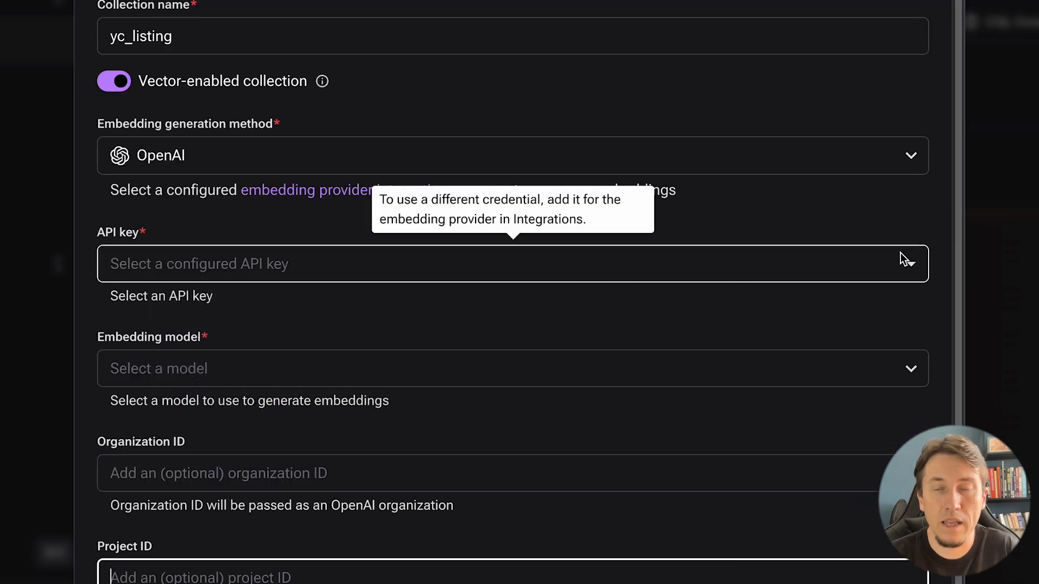
- Choose dev_key1 as the collection's API key and text-embedding-3-small as its embedding model
{"action": "left_click", "coordinate": [913, 262]}
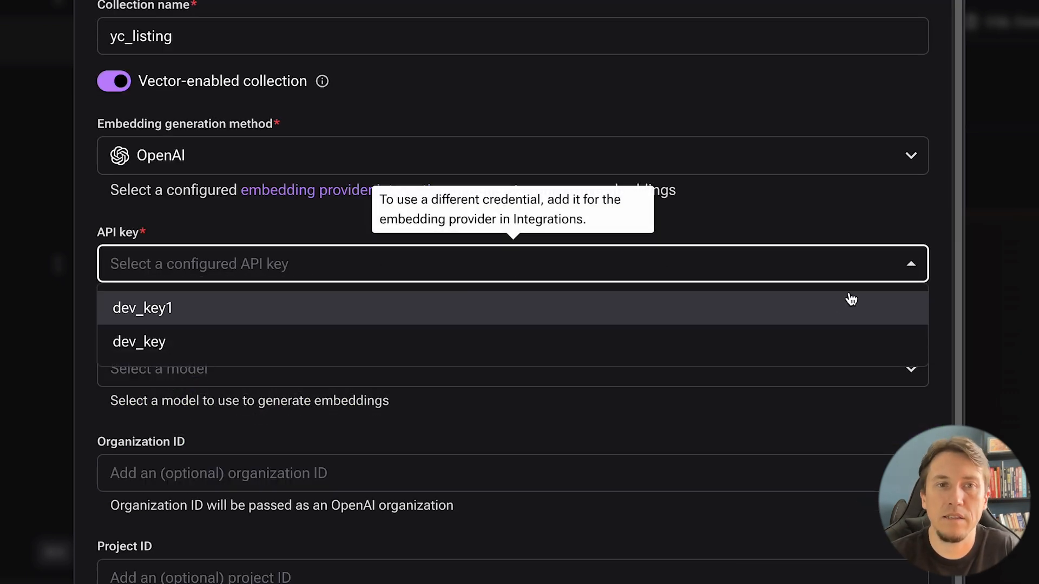
{"action": "left_click", "coordinate": [820, 317]}
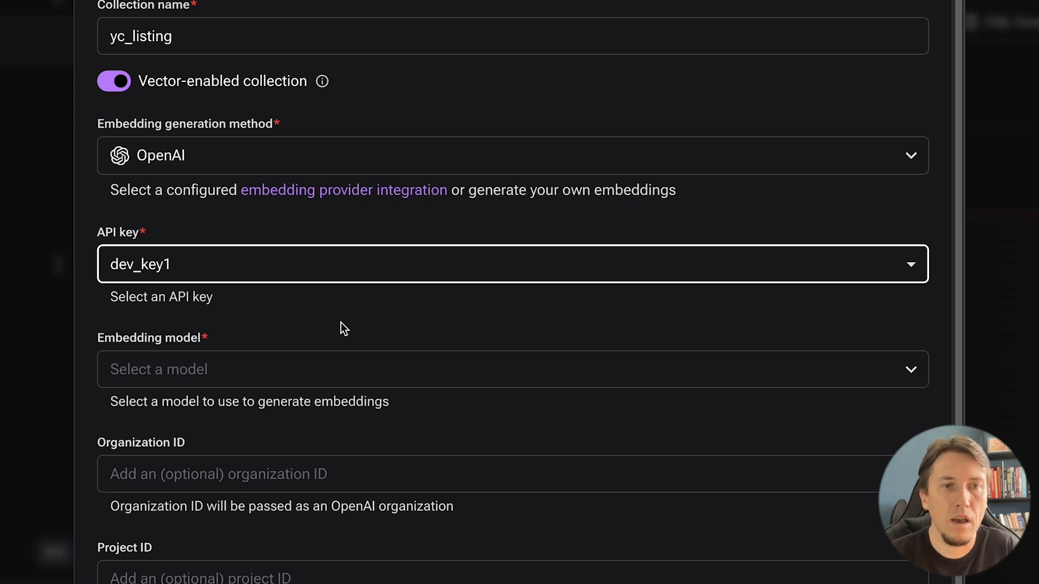
{"action": "scroll", "coordinate": [341, 324], "scroll_direction": "down", "scroll_amount": 1}
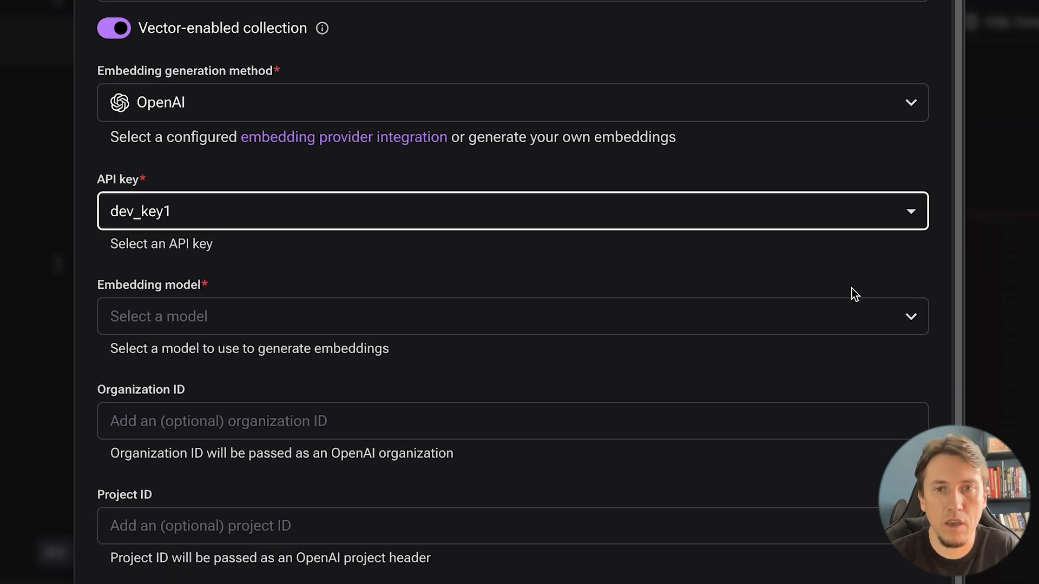
{"action": "left_click", "coordinate": [913, 314]}
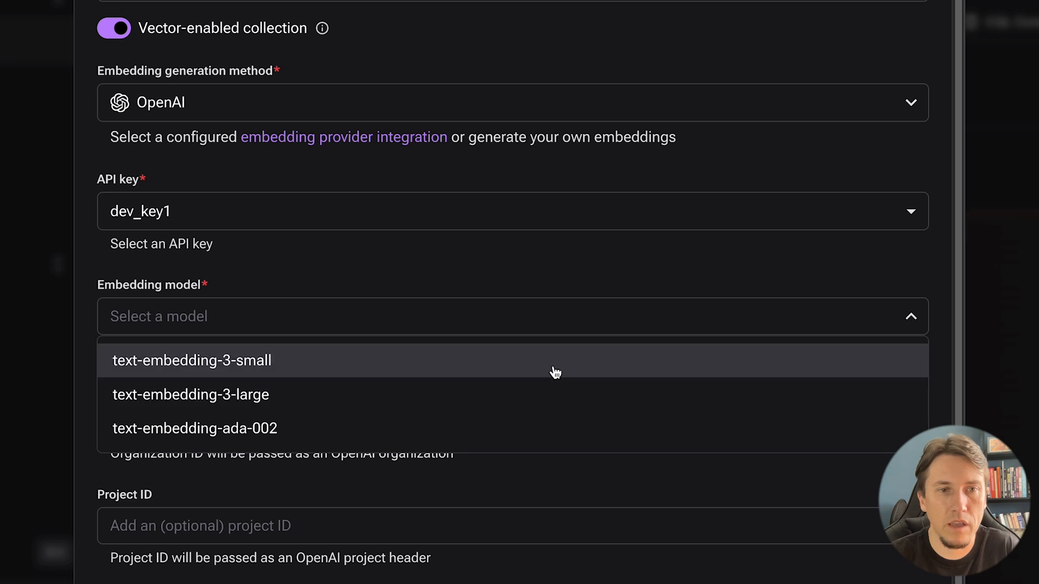
{"action": "left_click", "coordinate": [555, 372]}
{"action": "scroll", "coordinate": [579, 347], "scroll_direction": "down", "scroll_amount": 2}
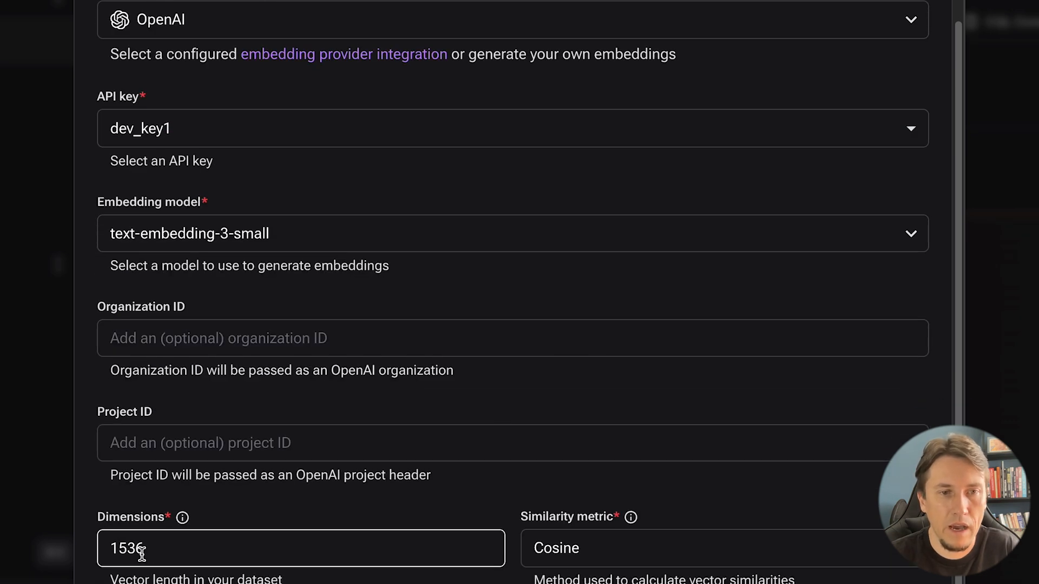
- Check the similarity metric options, keep Cosine, and create the yc_listing collection
{"action": "left_click", "coordinate": [670, 547]}
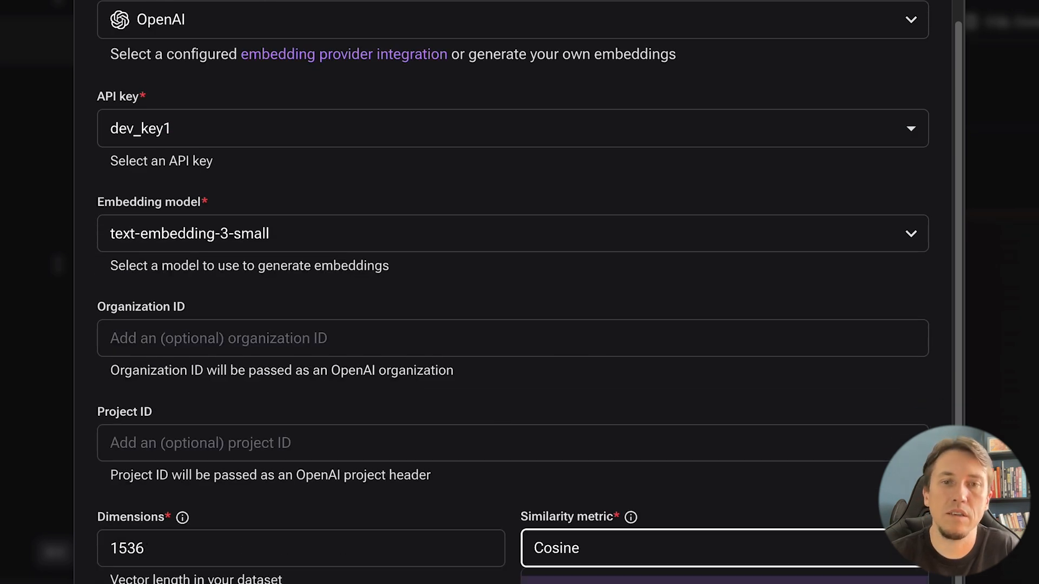
{"action": "left_click", "coordinate": [713, 512]}
{"action": "left_click", "coordinate": [718, 544]}
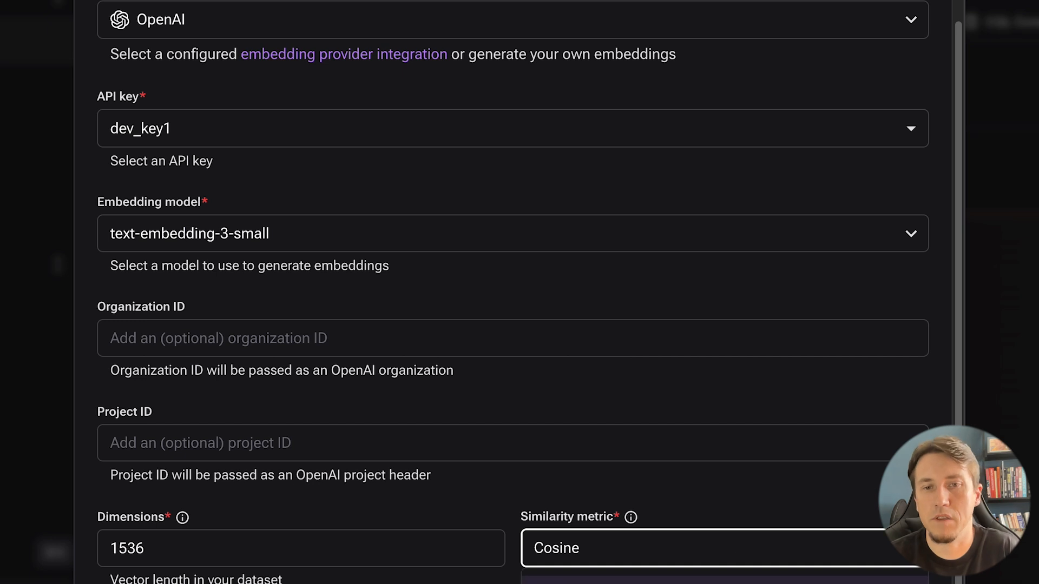
{"action": "left_click", "coordinate": [749, 459]}
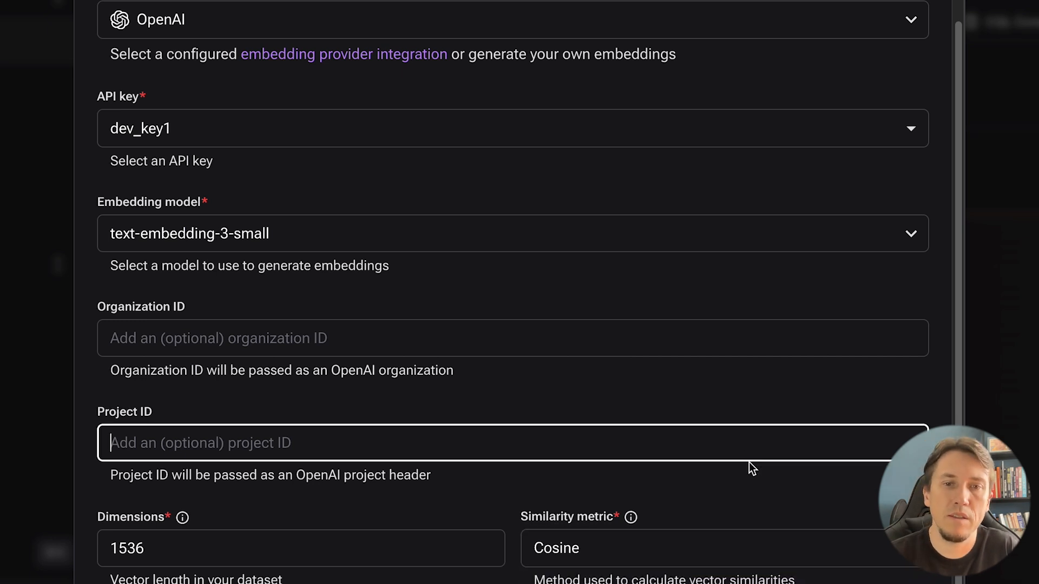
{"action": "scroll", "coordinate": [641, 369], "scroll_direction": "up", "scroll_amount": 3}
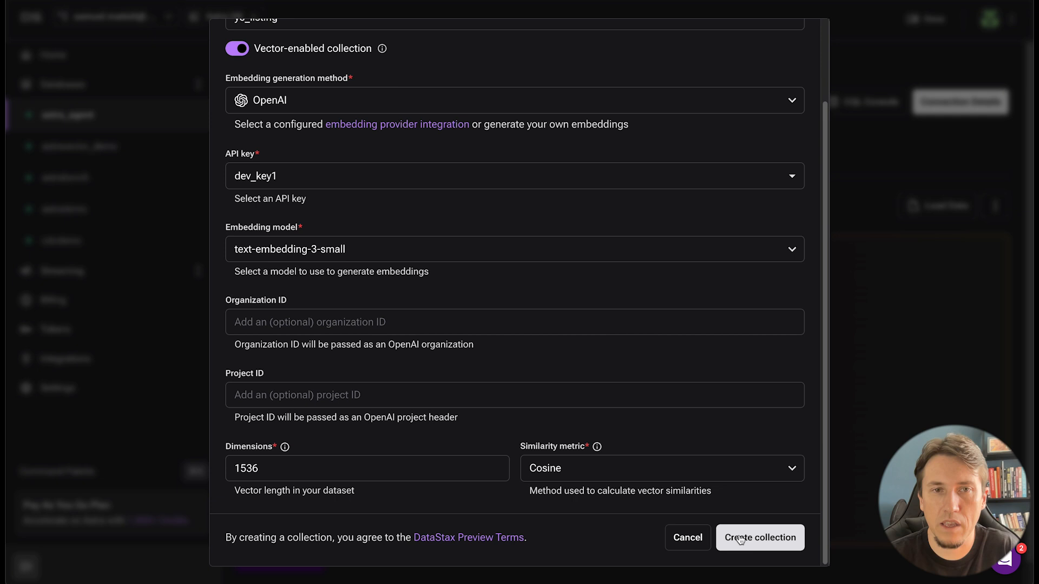
{"action": "left_click", "coordinate": [755, 537]}
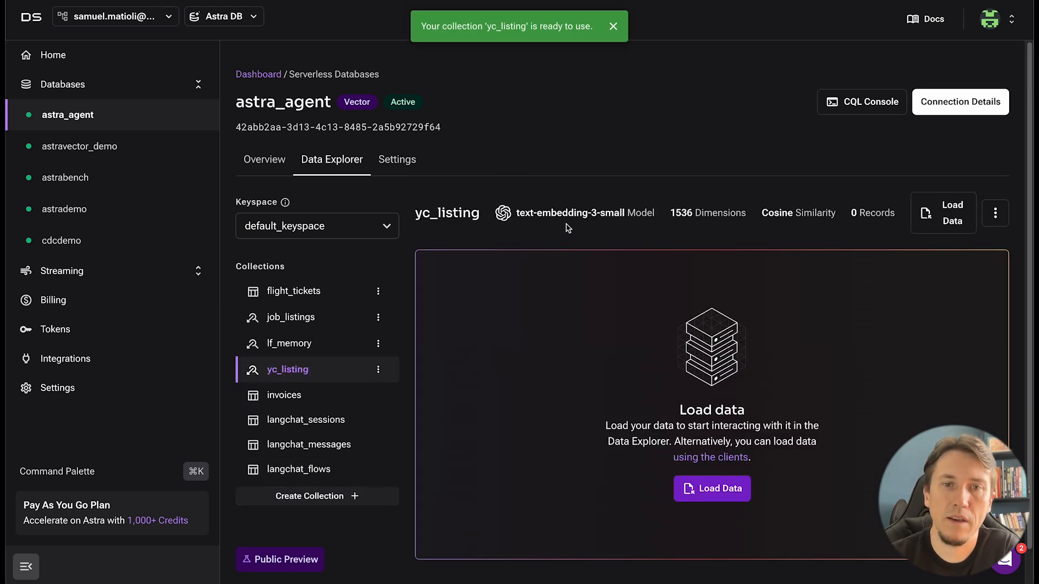
{"action": "left_click_drag", "start_coordinate": [516, 212], "coordinate": [816, 221]}
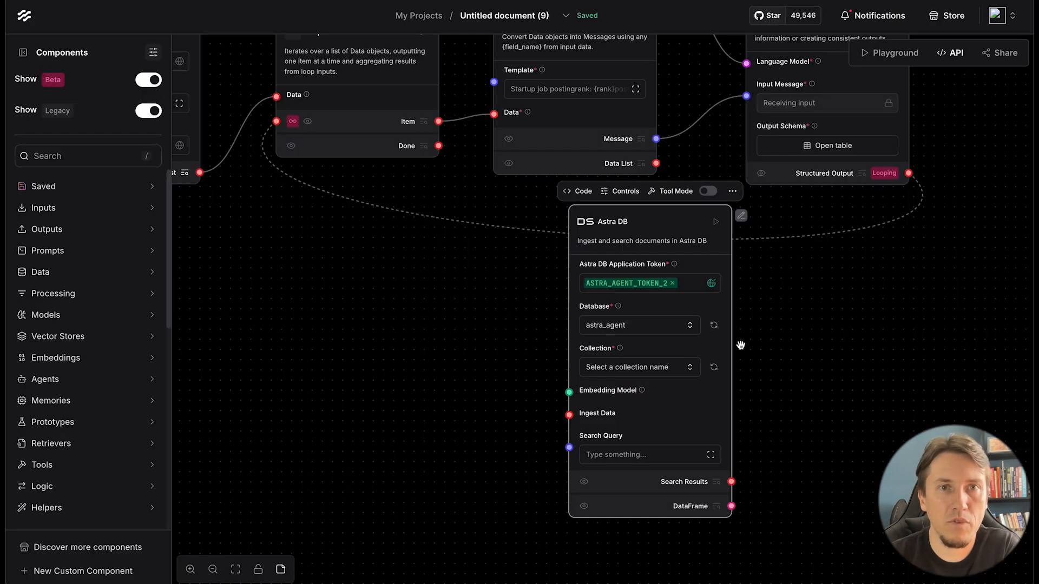
- Refresh the Astra DB component's collection list and select the yc_listing collection
{"action": "left_click_drag", "start_coordinate": [840, 354], "coordinate": [774, 339]}
{"action": "scroll", "coordinate": [749, 339], "scroll_direction": "up", "scroll_amount": 1}
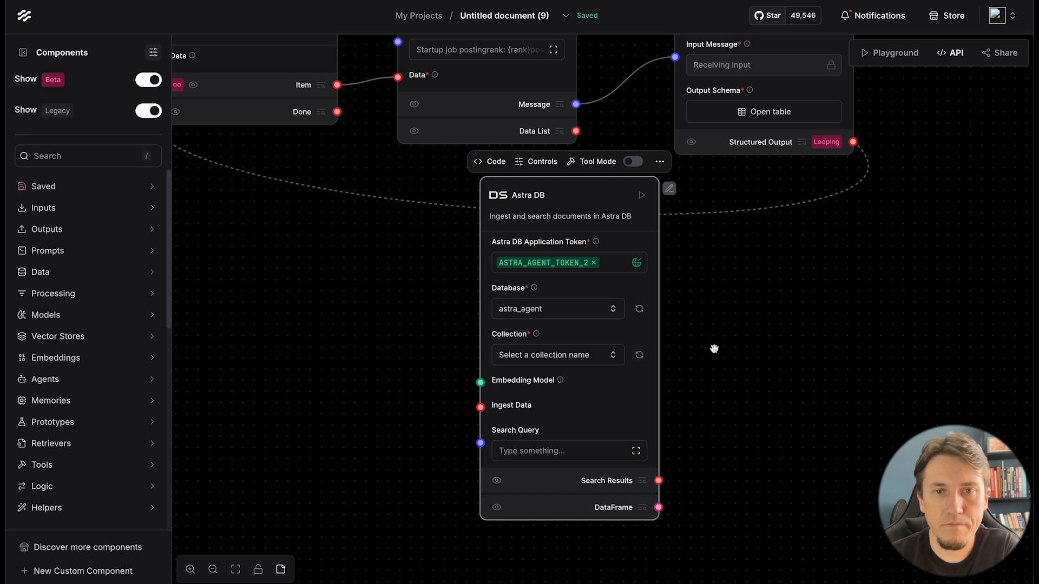
{"action": "left_click", "coordinate": [613, 355]}
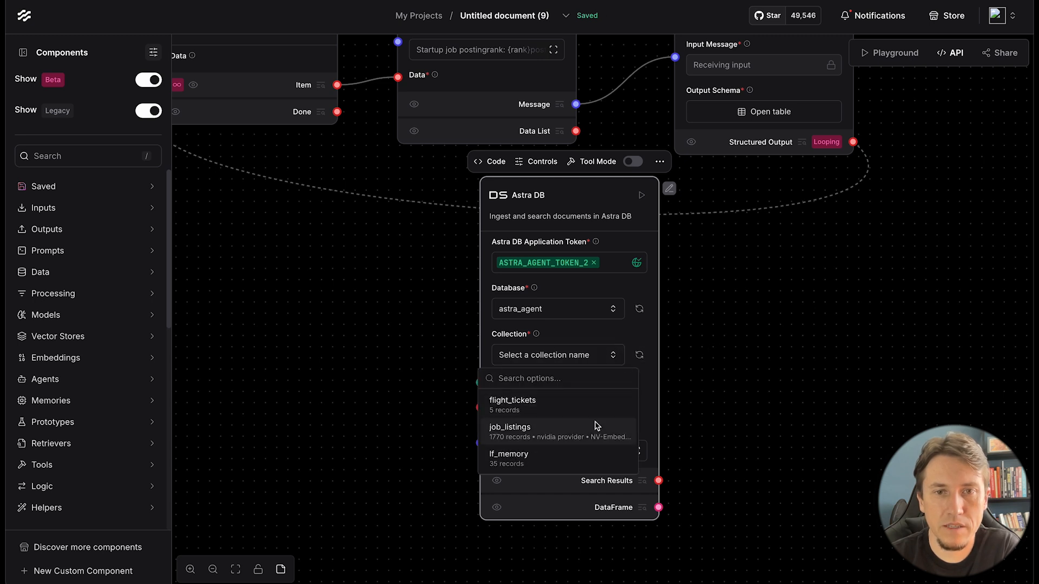
{"action": "left_click", "coordinate": [640, 358]}
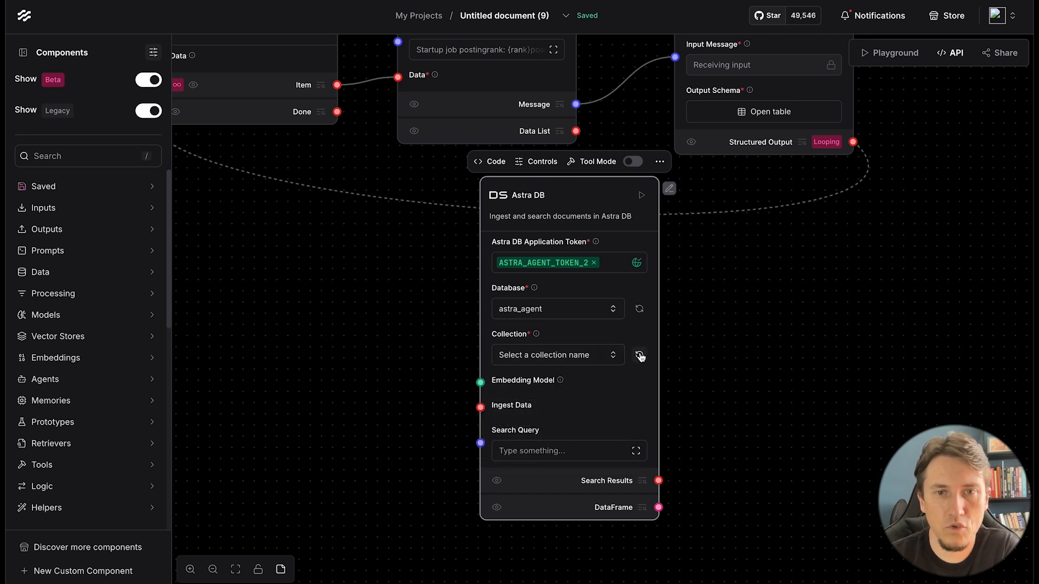
{"action": "left_click", "coordinate": [615, 356]}
{"action": "left_click", "coordinate": [608, 476]}
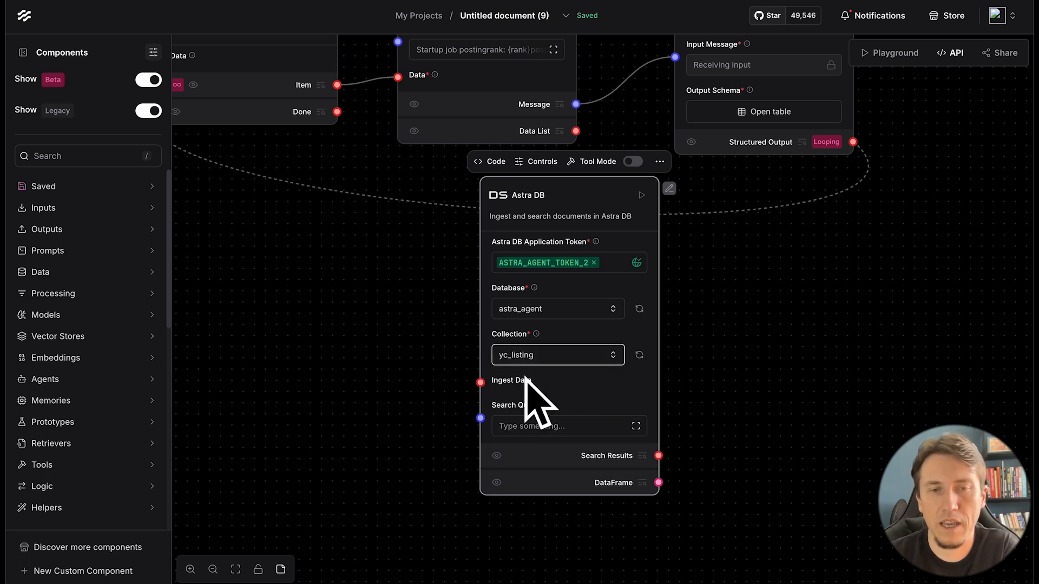
- Move the Astra DB component slightly lower and connect the Loop's Done output to its Ingest Data input
{"action": "left_click_drag", "start_coordinate": [569, 188], "coordinate": [574, 237]}
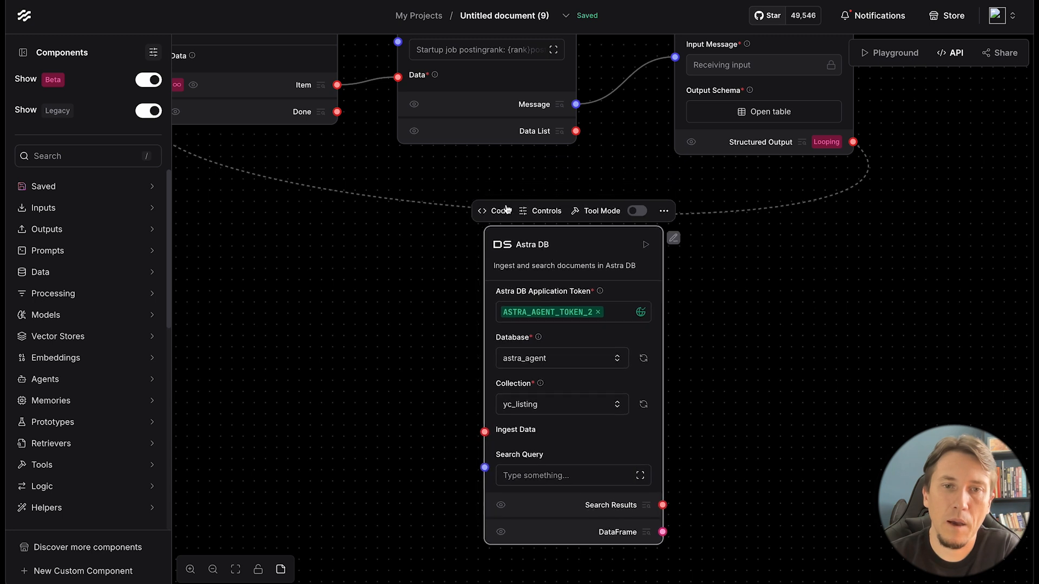
{"action": "left_click_drag", "start_coordinate": [336, 111], "coordinate": [485, 432]}
{"action": "scroll", "coordinate": [678, 304], "scroll_direction": "up", "scroll_amount": 1}
{"action": "left_click_drag", "start_coordinate": [557, 257], "coordinate": [492, 278]}
{"action": "scroll", "coordinate": [700, 325], "scroll_direction": "down", "scroll_amount": 3}
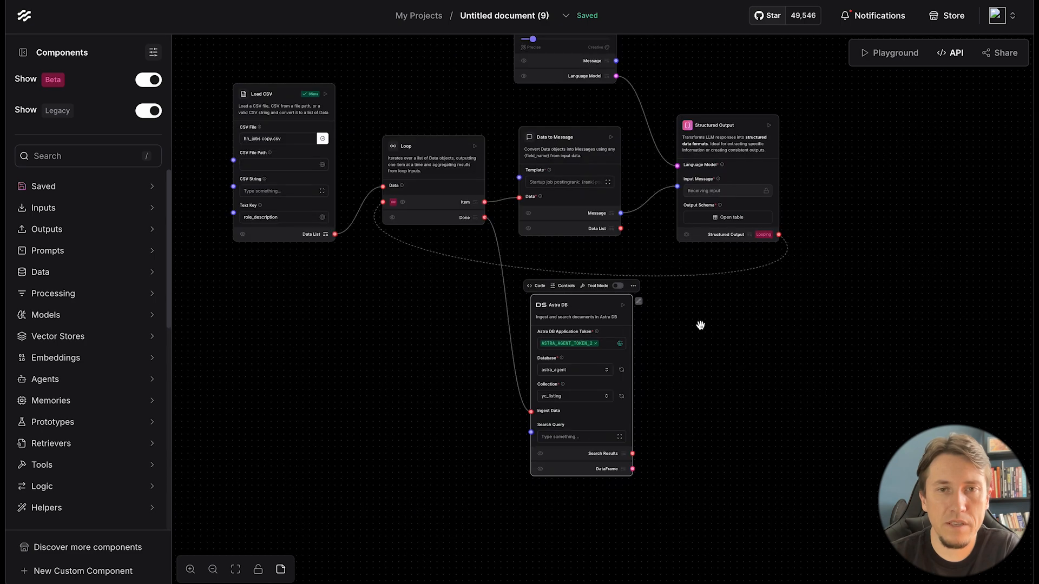
- Run the Astra DB component to execute the whole loop flow and follow its progress until the build finishes
{"action": "scroll", "coordinate": [777, 313], "scroll_direction": "down", "scroll_amount": 2}
{"action": "left_click_drag", "start_coordinate": [777, 313], "coordinate": [756, 406]}
{"action": "scroll", "coordinate": [755, 398], "scroll_direction": "up", "scroll_amount": 1}
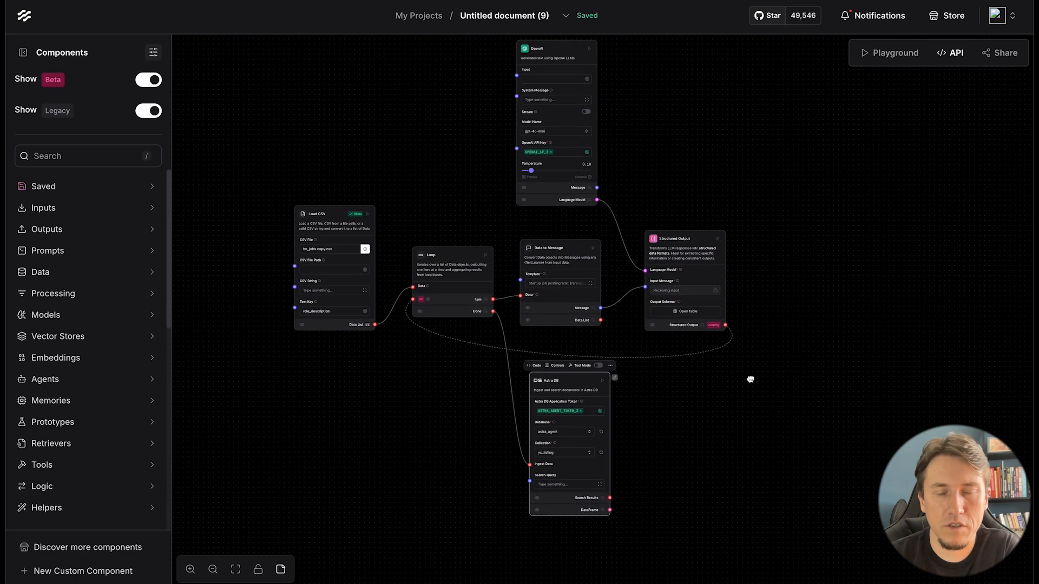
{"action": "scroll", "coordinate": [689, 392], "scroll_direction": "up", "scroll_amount": 2}
{"action": "left_click_drag", "start_coordinate": [689, 392], "coordinate": [752, 361]}
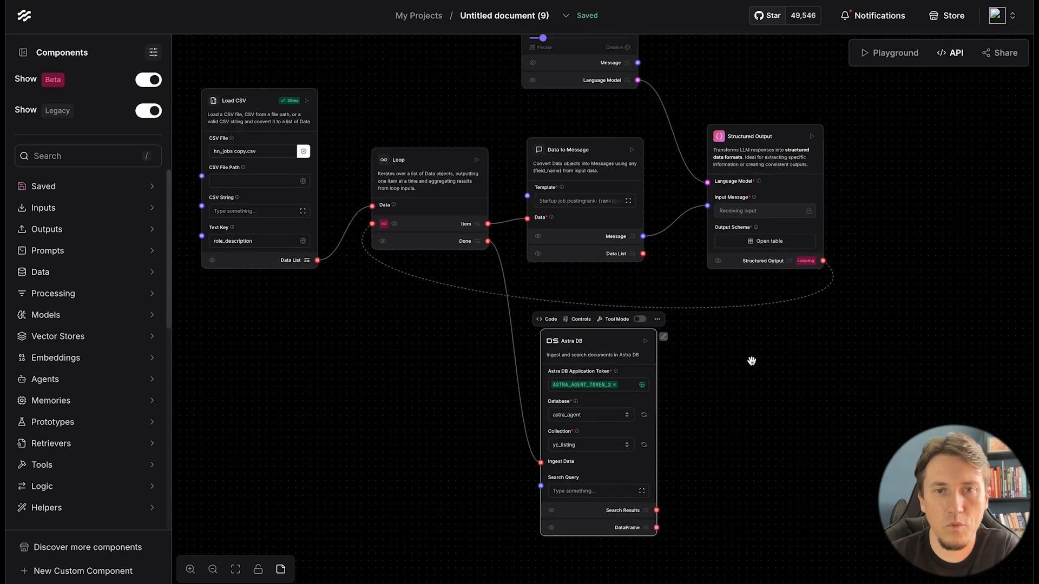
{"action": "scroll", "coordinate": [751, 361], "scroll_direction": "up", "scroll_amount": 2}
{"action": "left_click_drag", "start_coordinate": [676, 367], "coordinate": [724, 290]}
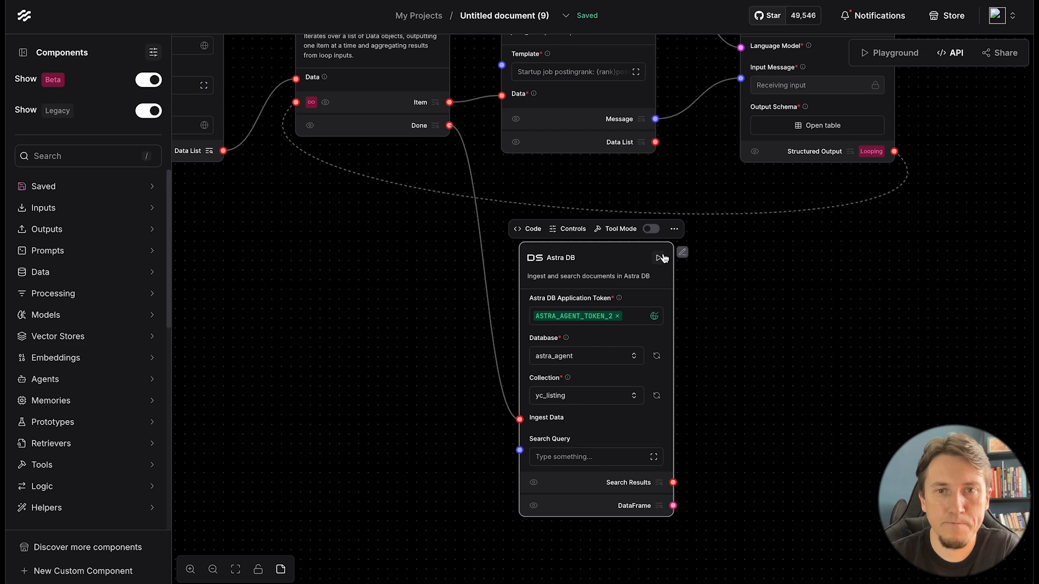
{"action": "left_click", "coordinate": [659, 258]}
{"action": "scroll", "coordinate": [879, 250], "scroll_direction": "down", "scroll_amount": 2}
{"action": "left_click_drag", "start_coordinate": [879, 251], "coordinate": [854, 400]}
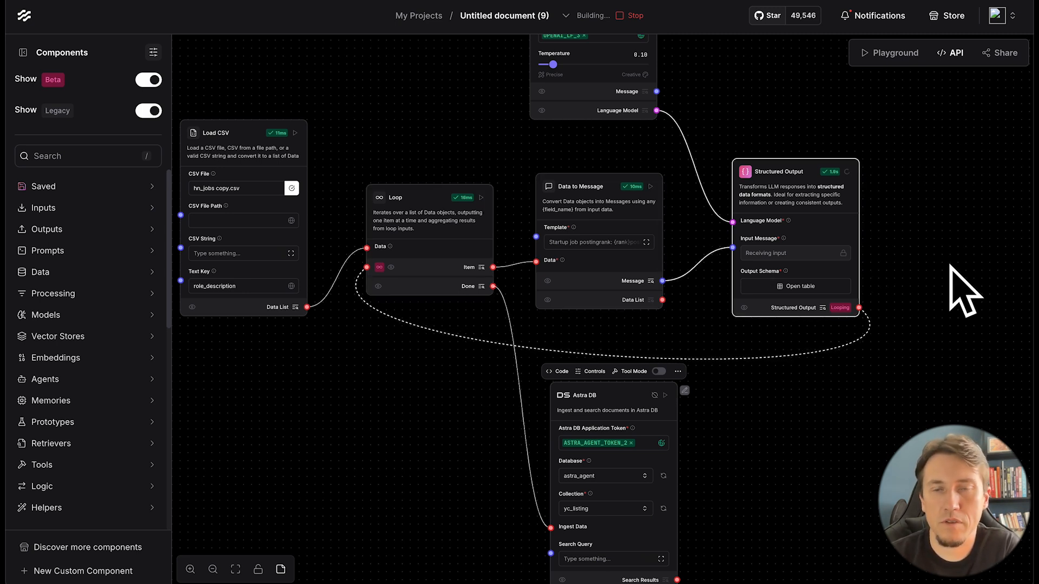
{"action": "scroll", "coordinate": [777, 426], "scroll_direction": "down", "scroll_amount": 4}
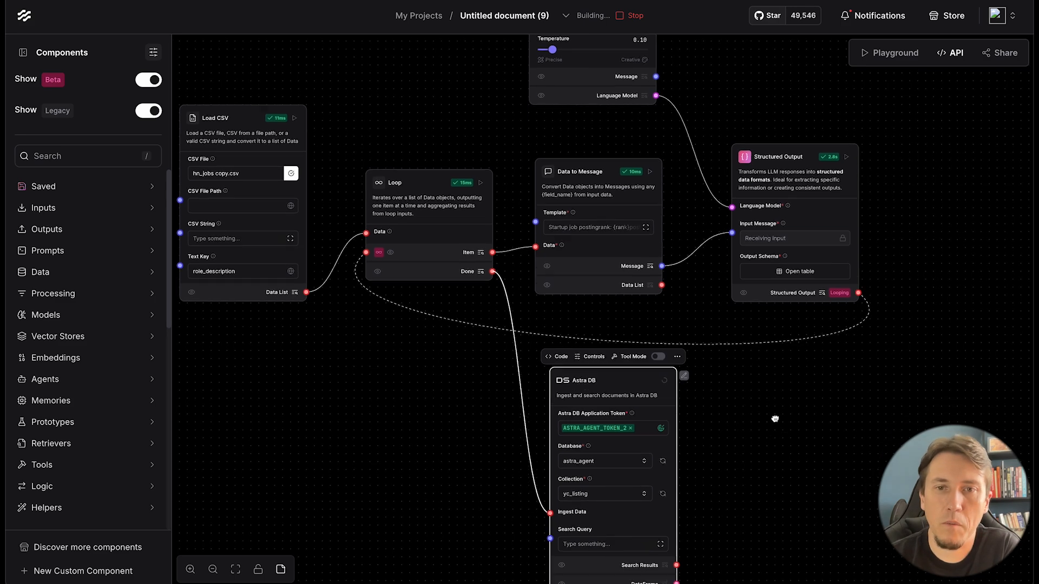
{"action": "scroll", "coordinate": [670, 344], "scroll_direction": "up", "scroll_amount": 3}
{"action": "scroll", "coordinate": [774, 308], "scroll_direction": "down", "scroll_amount": 1}
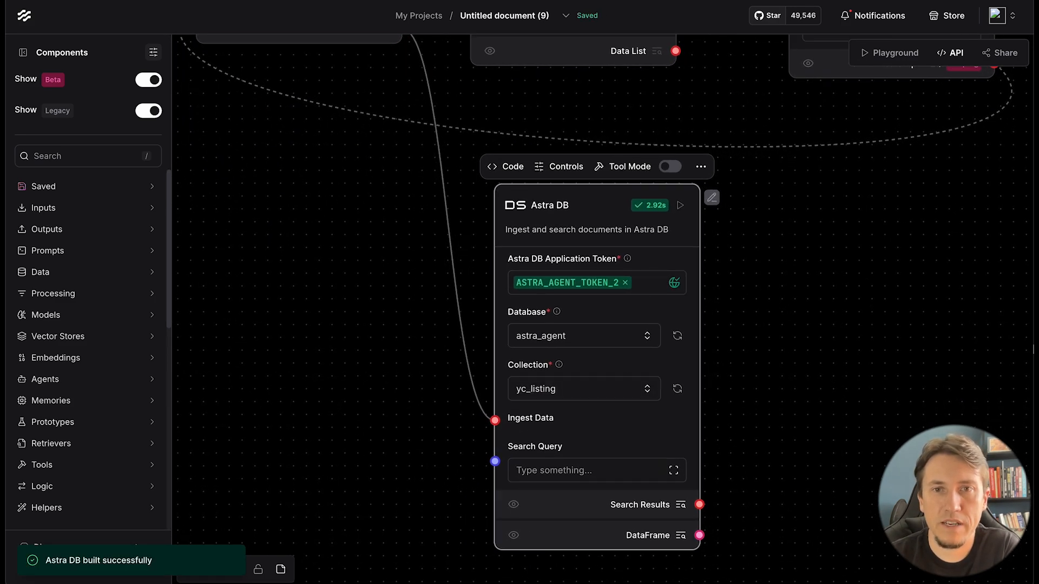
- Inspect the Loop component's Done output table, checking the extracted fields for each job posting, and close it
{"action": "left_click_drag", "start_coordinate": [929, 293], "coordinate": [977, 439]}
{"action": "left_click_drag", "start_coordinate": [371, 302], "coordinate": [430, 363]}
{"action": "left_click", "coordinate": [495, 240]}
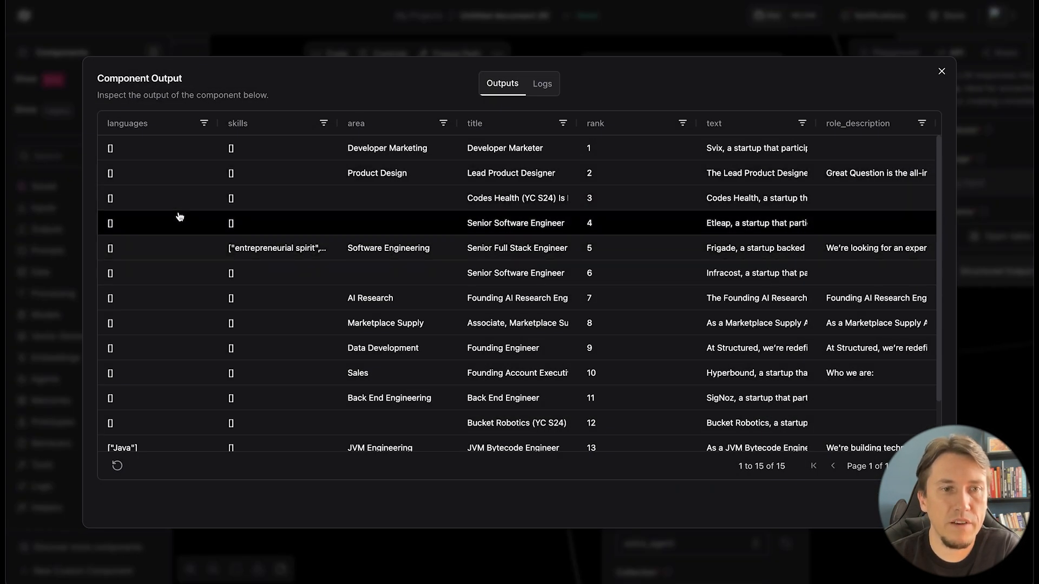
{"action": "scroll", "coordinate": [186, 229], "scroll_direction": "down", "scroll_amount": 2}
{"action": "scroll", "coordinate": [227, 429], "scroll_direction": "up", "scroll_amount": 2}
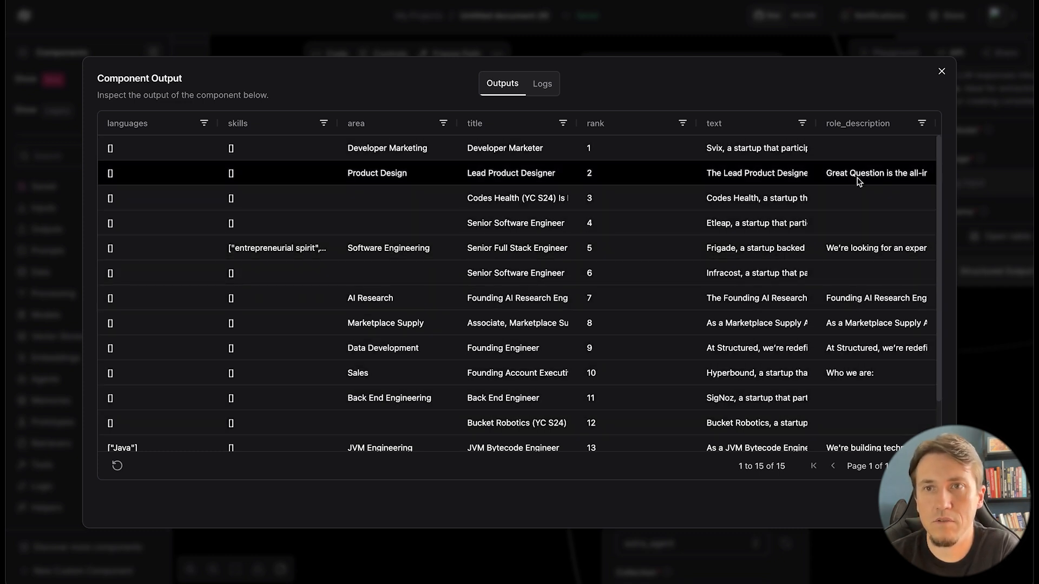
{"action": "left_click", "coordinate": [941, 74]}
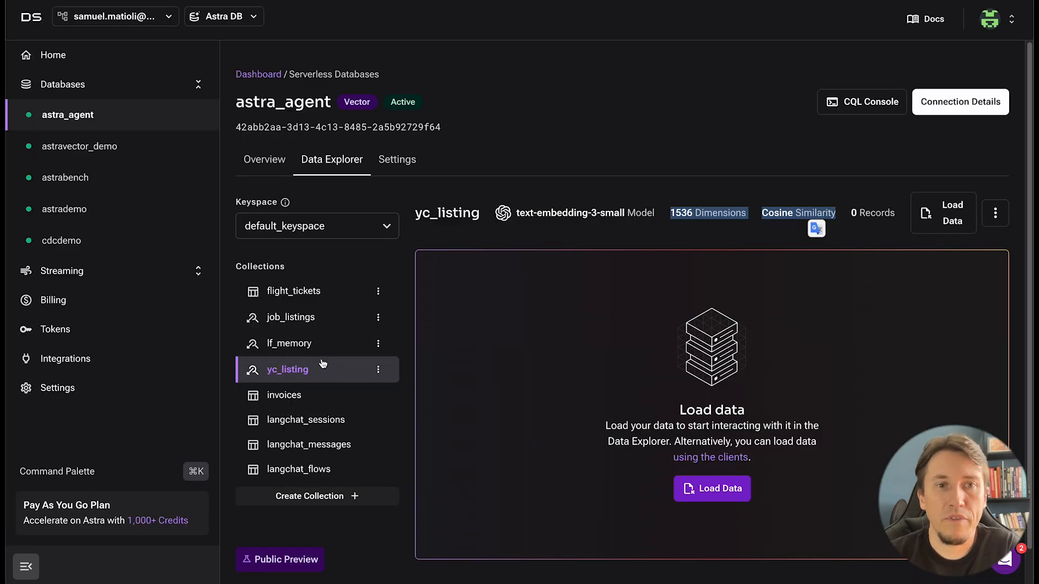
- Switch to the Astra DB console, reload the yc_listing collection, and check its record count
{"action": "left_click", "coordinate": [304, 343]}
{"action": "left_click", "coordinate": [313, 372]}
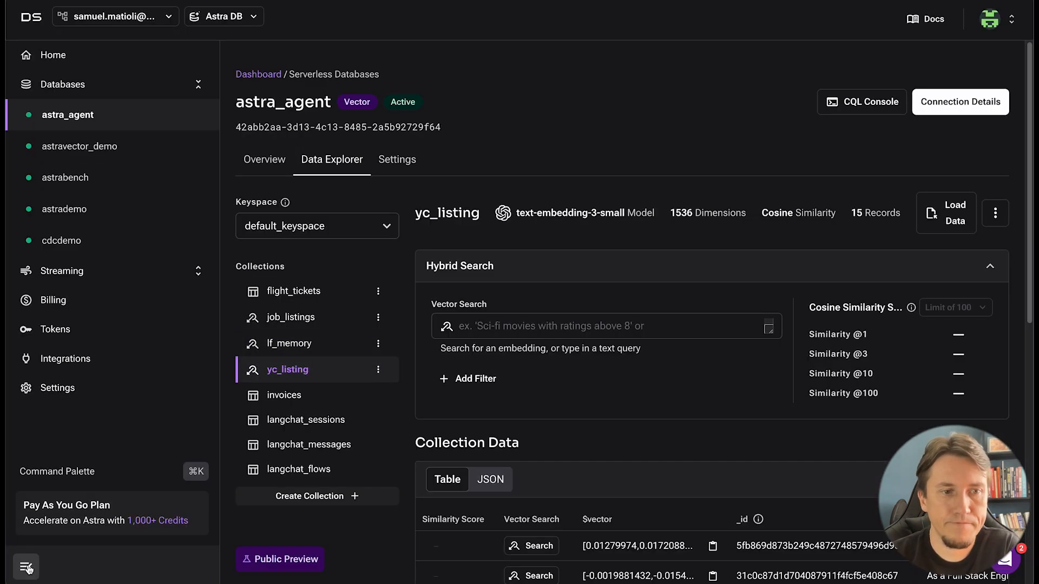
{"action": "scroll", "coordinate": [525, 355], "scroll_direction": "down", "scroll_amount": 3}
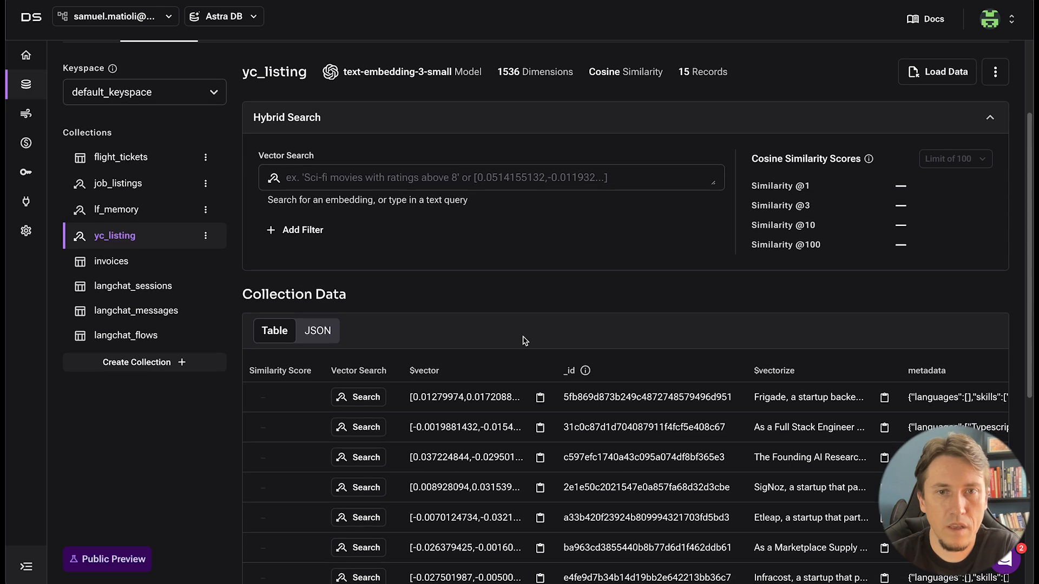
{"action": "left_click_drag", "start_coordinate": [677, 74], "coordinate": [727, 76]}
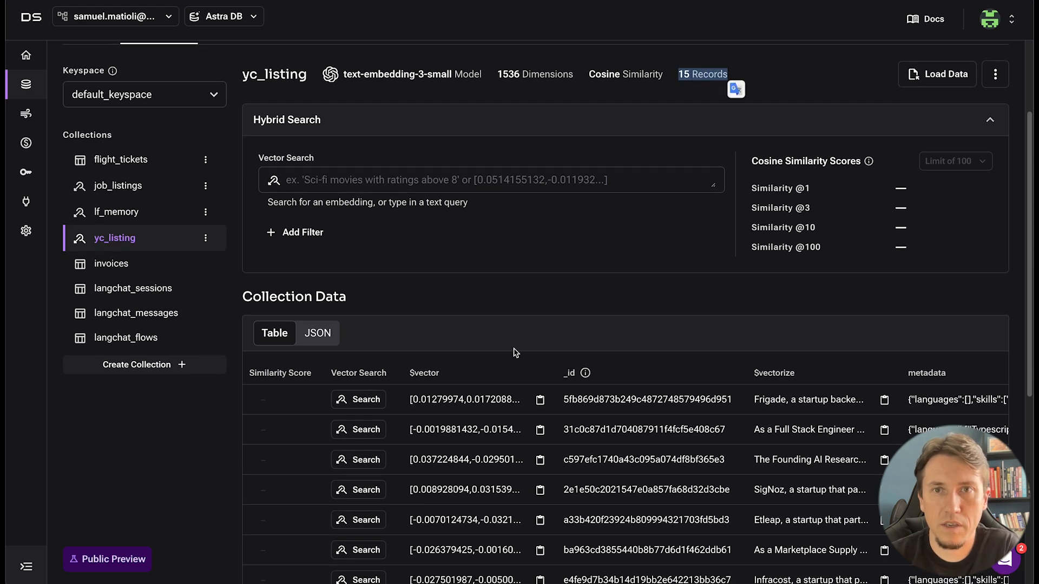
- Show the collection data as JSON and expand the first record to examine its $vectorize, metadata, and $vector fields
{"action": "left_click", "coordinate": [340, 342]}
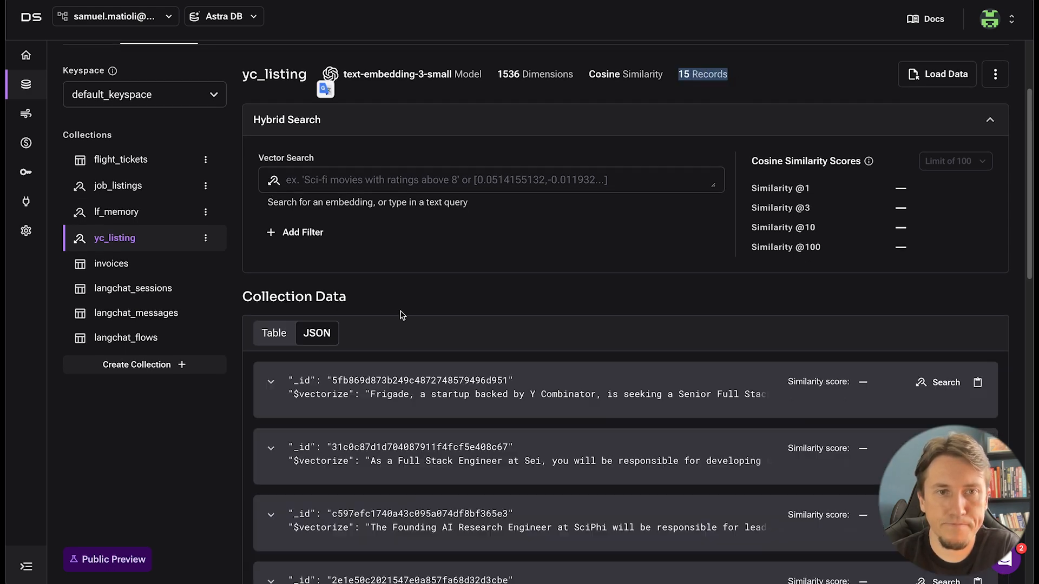
{"action": "scroll", "coordinate": [421, 319], "scroll_direction": "down", "scroll_amount": 2}
{"action": "left_click", "coordinate": [270, 283]}
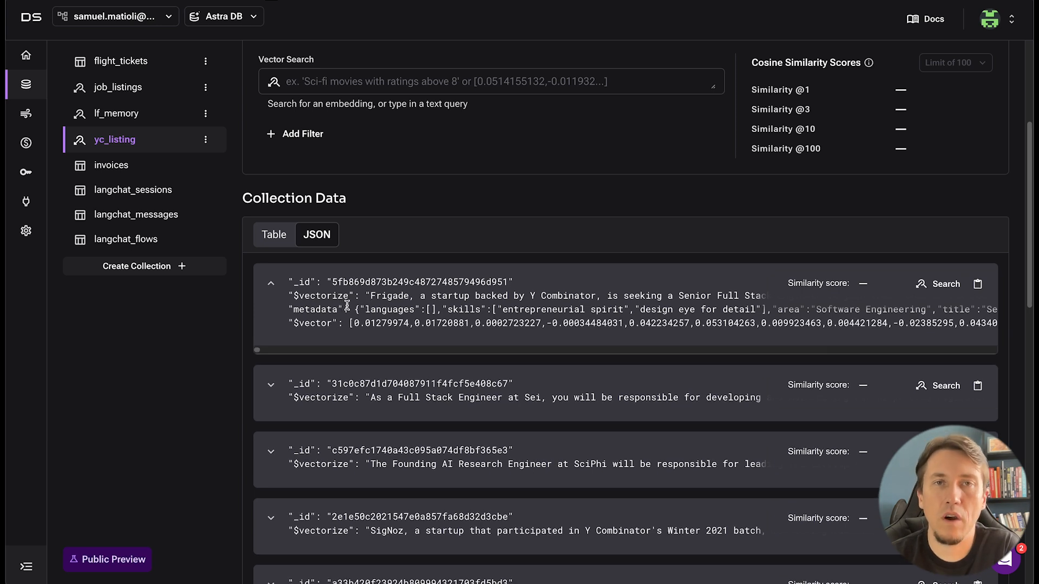
{"action": "left_click_drag", "start_coordinate": [349, 299], "coordinate": [297, 292]}
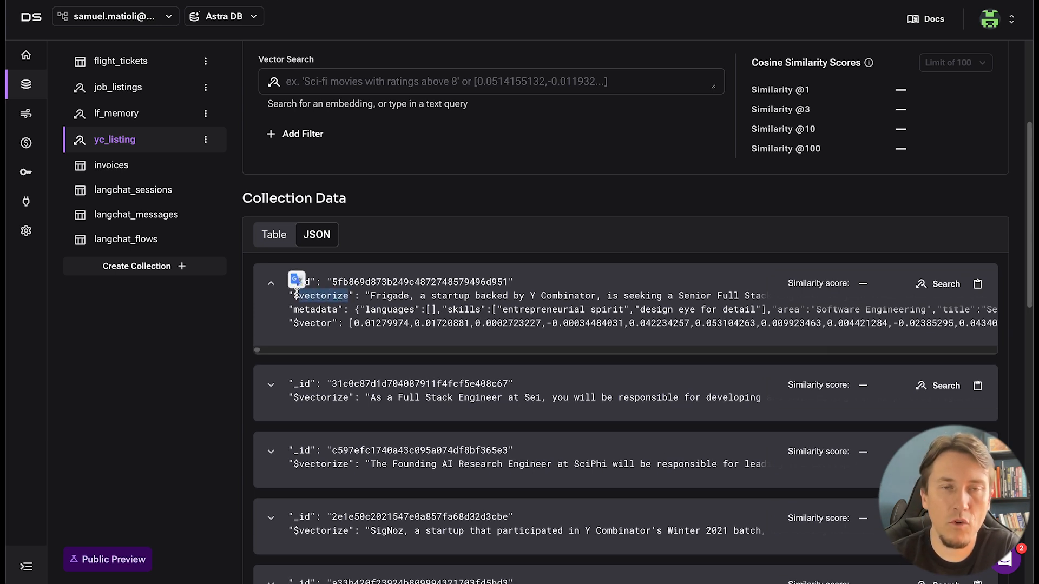
{"action": "left_click_drag", "start_coordinate": [372, 296], "coordinate": [534, 297]}
{"action": "left_click_drag", "start_coordinate": [406, 312], "coordinate": [568, 313]}
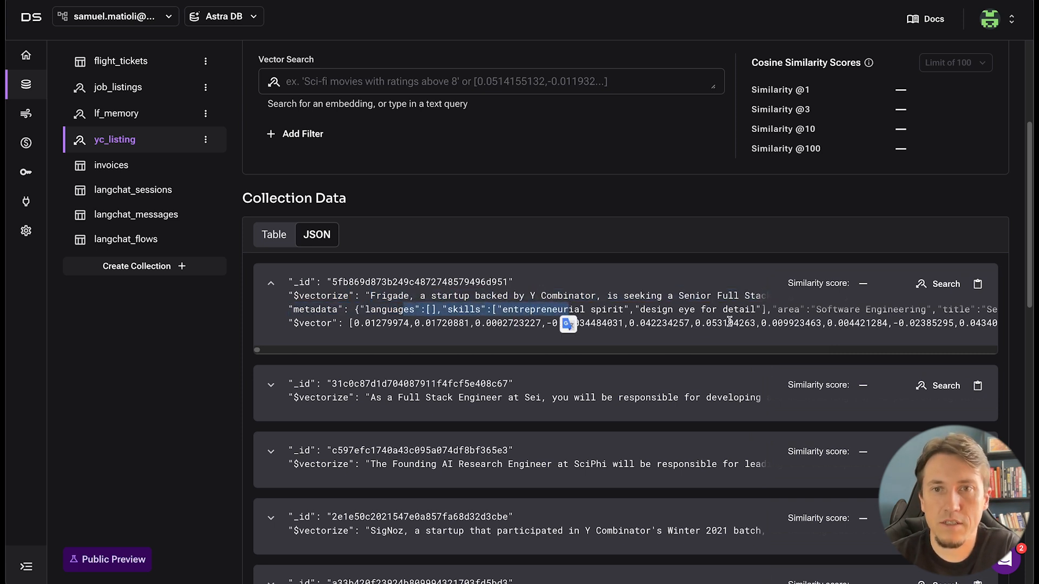
{"action": "left_click_drag", "start_coordinate": [366, 323], "coordinate": [473, 322]}
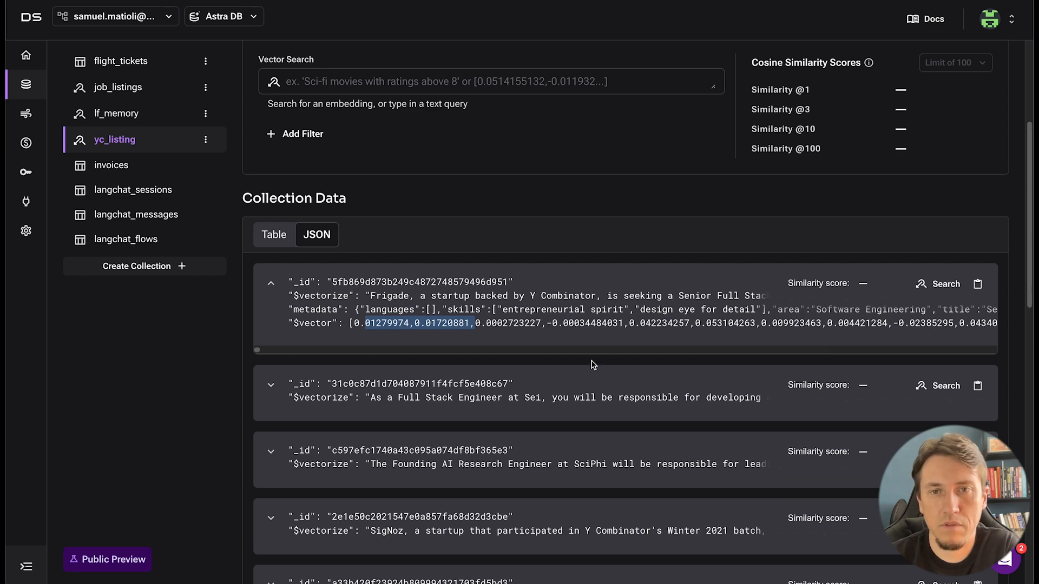
- Run a vector search on the yc_listing collection for "jobs in new york"
{"action": "scroll", "coordinate": [561, 356], "scroll_direction": "up", "scroll_amount": 1}
{"action": "left_click", "coordinate": [412, 126]}
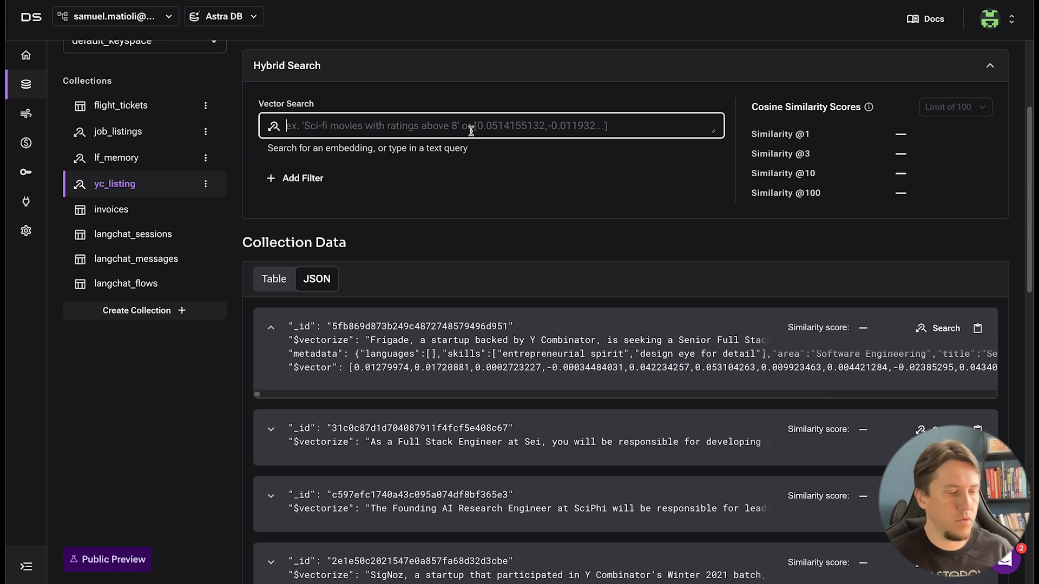
{"action": "type", "text": "jobs"}
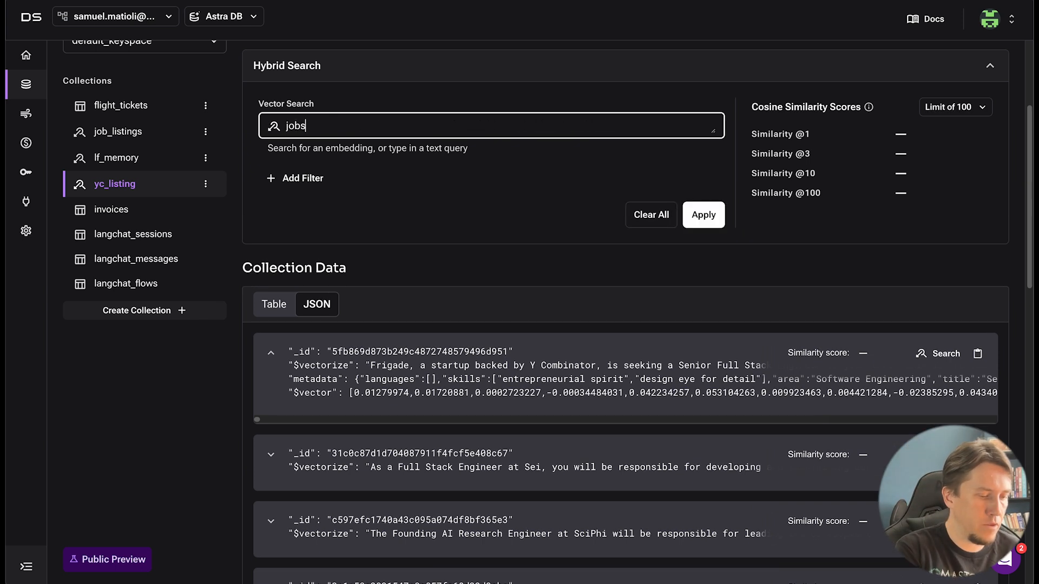
{"action": "type", "text": " in new york"}
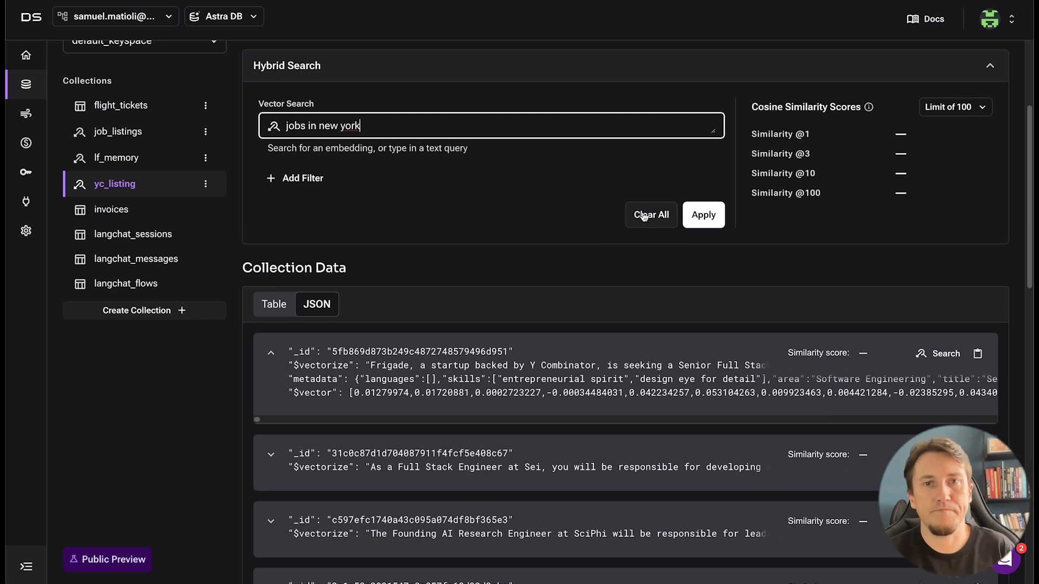
{"action": "left_click", "coordinate": [703, 215]}
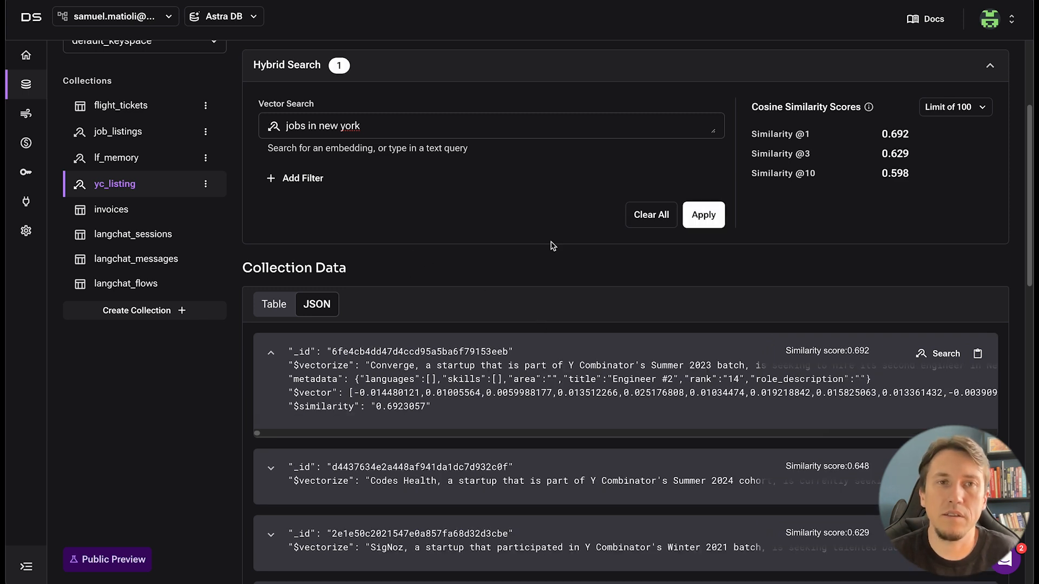
- Examine the top match's similarity value and look through the remaining search results
{"action": "left_click_drag", "start_coordinate": [376, 407], "coordinate": [426, 405]}
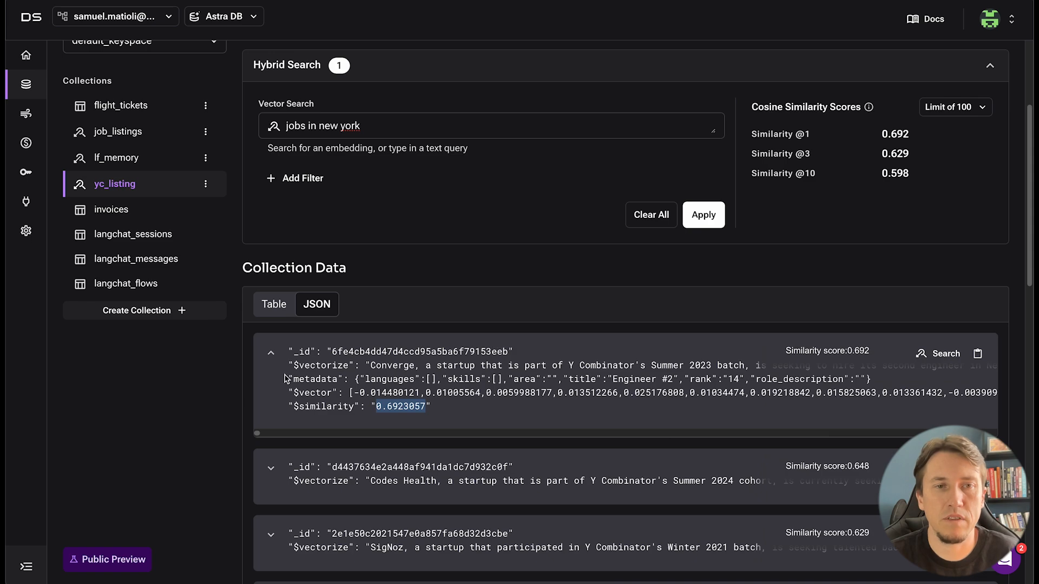
{"action": "scroll", "coordinate": [286, 378], "scroll_direction": "down", "scroll_amount": 5}
{"action": "scroll", "coordinate": [302, 377], "scroll_direction": "up", "scroll_amount": 10}
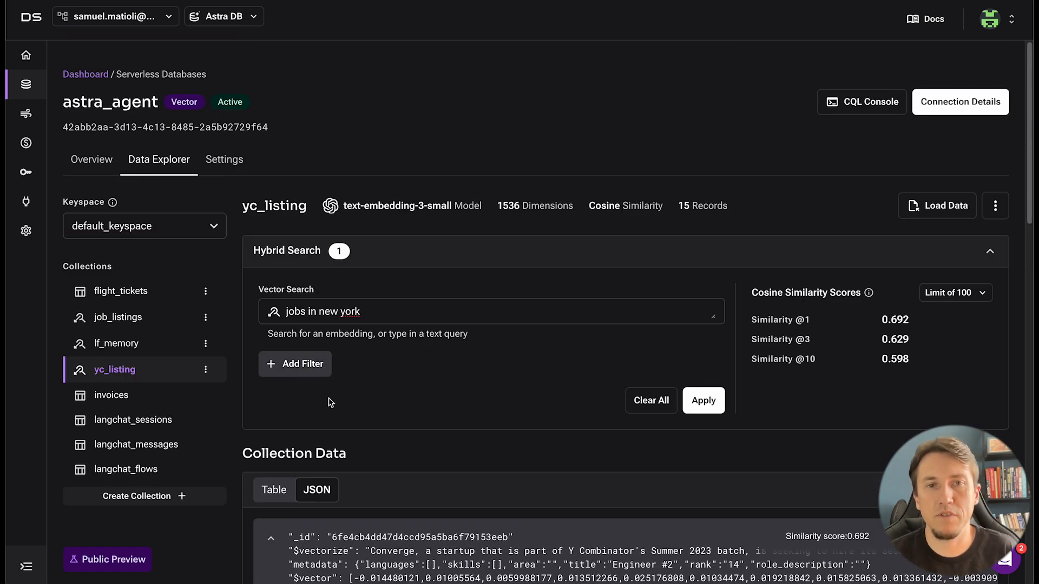
{"action": "scroll", "coordinate": [327, 386], "scroll_direction": "down", "scroll_amount": 10}
{"action": "scroll", "coordinate": [459, 339], "scroll_direction": "up", "scroll_amount": 7}
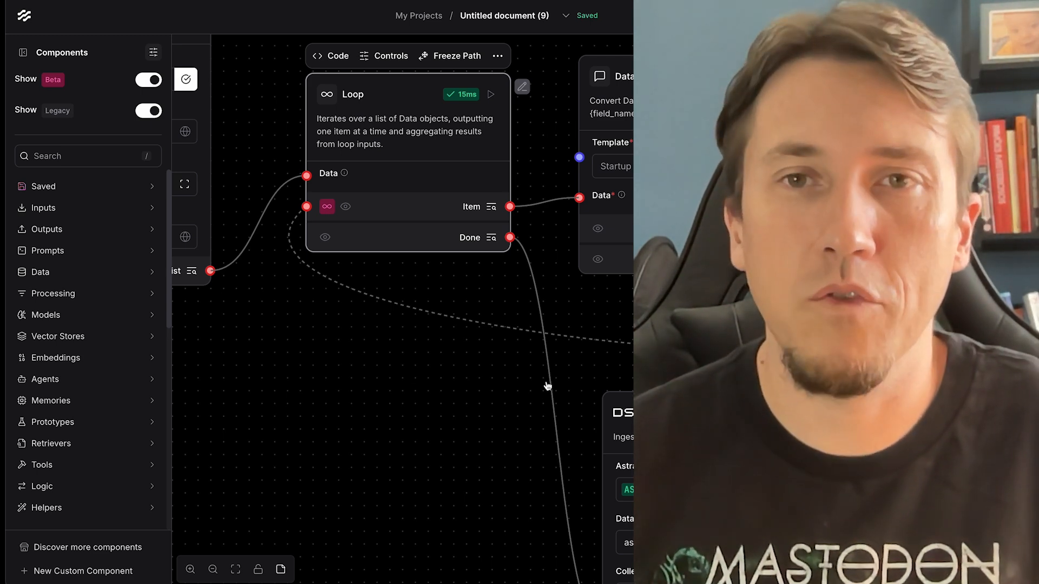
- Switch back to the Langflow flow and add a Chat Input component in an empty area of the canvas
{"action": "scroll", "coordinate": [562, 390], "scroll_direction": "down", "scroll_amount": 5}
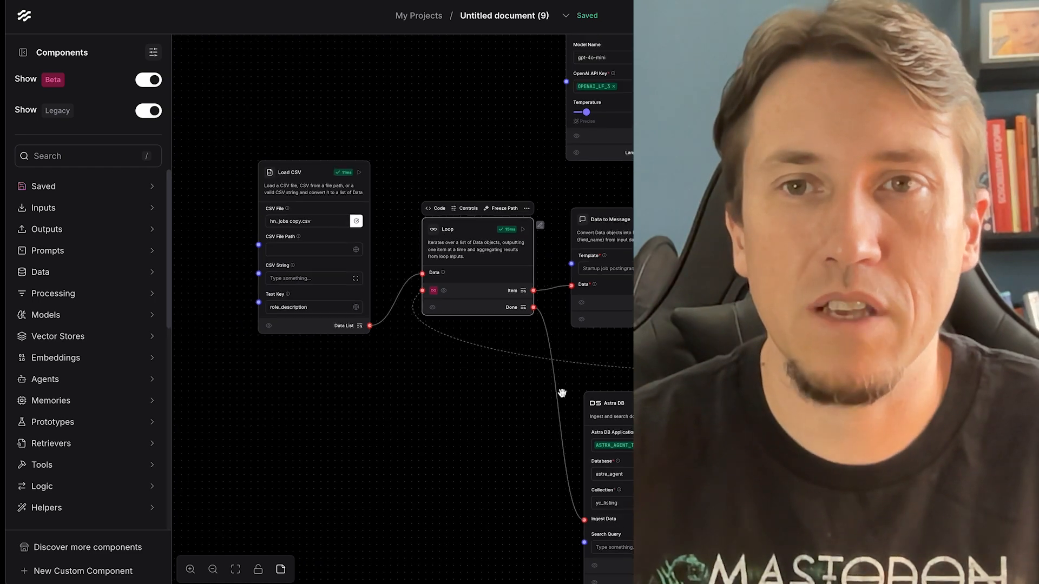
{"action": "scroll", "coordinate": [562, 393], "scroll_direction": "down", "scroll_amount": 1}
{"action": "left_click_drag", "start_coordinate": [562, 394], "coordinate": [497, 142]}
{"action": "left_click_drag", "start_coordinate": [504, 336], "coordinate": [536, 179]}
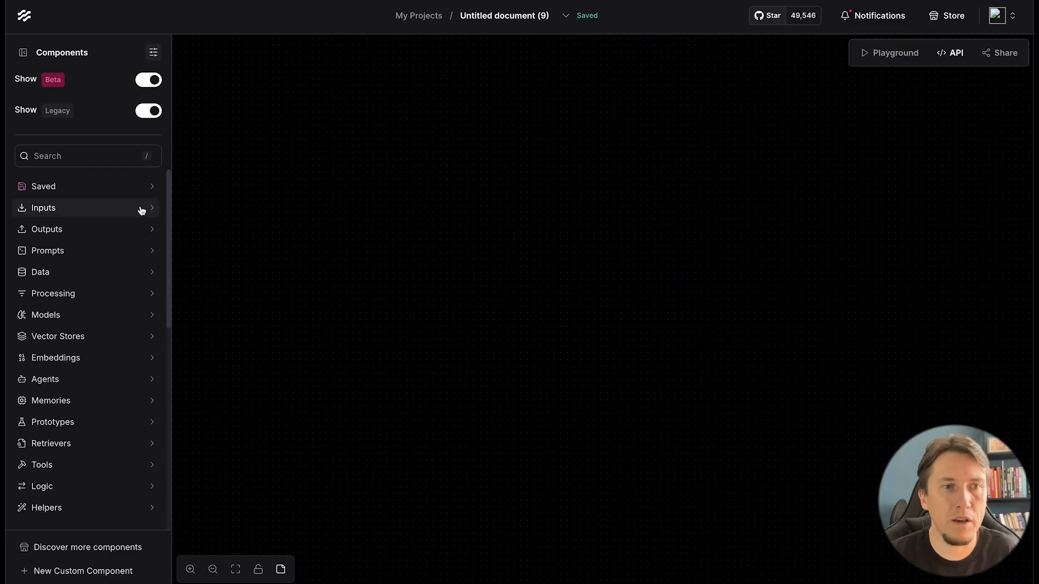
{"action": "left_click", "coordinate": [137, 212]}
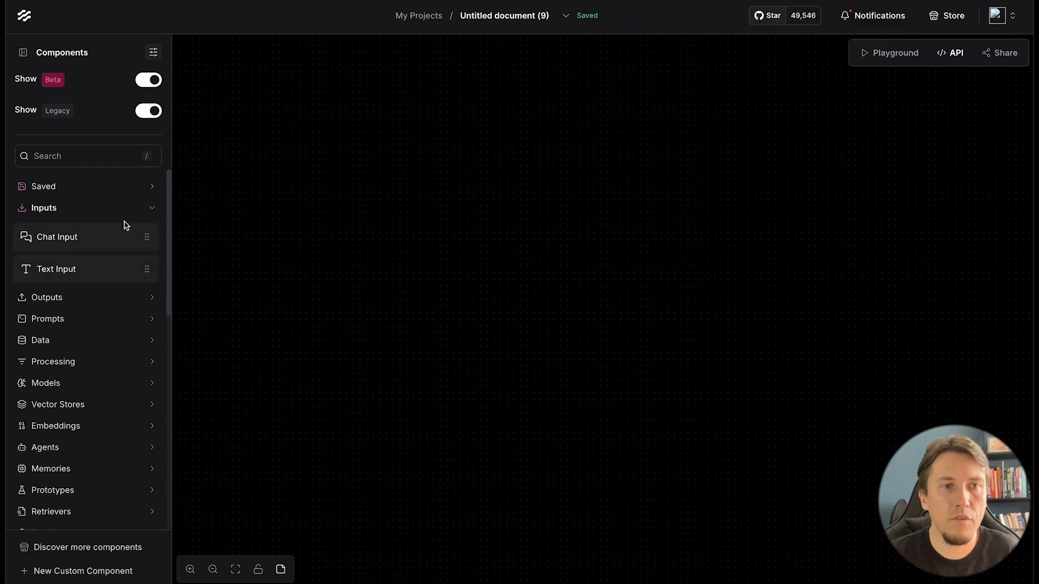
{"action": "left_click_drag", "start_coordinate": [83, 241], "coordinate": [346, 181]}
{"action": "scroll", "coordinate": [399, 218], "scroll_direction": "up", "scroll_amount": 4}
{"action": "left_click_drag", "start_coordinate": [494, 219], "coordinate": [512, 277]}
- Search the components for "agen" and place an Agent component beside the Chat Input
{"action": "left_click", "coordinate": [109, 155]}
{"action": "type", "text": "agen"}
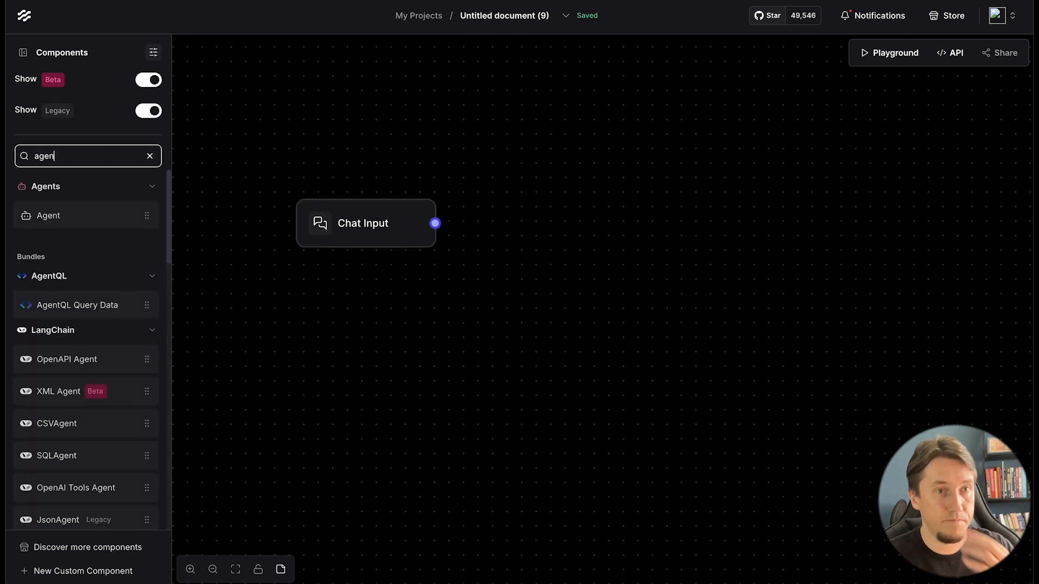
{"action": "left_click_drag", "start_coordinate": [63, 216], "coordinate": [561, 196]}
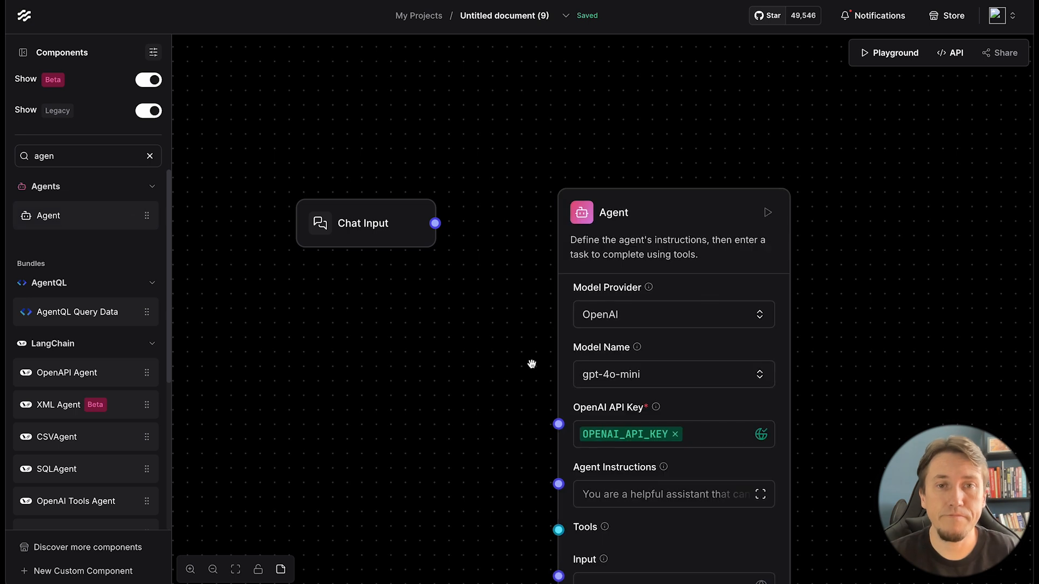
- Connect the Chat Input's output to the Agent's Input port
{"action": "left_click_drag", "start_coordinate": [552, 343], "coordinate": [588, 236]}
{"action": "left_click_drag", "start_coordinate": [472, 116], "coordinate": [595, 469]}
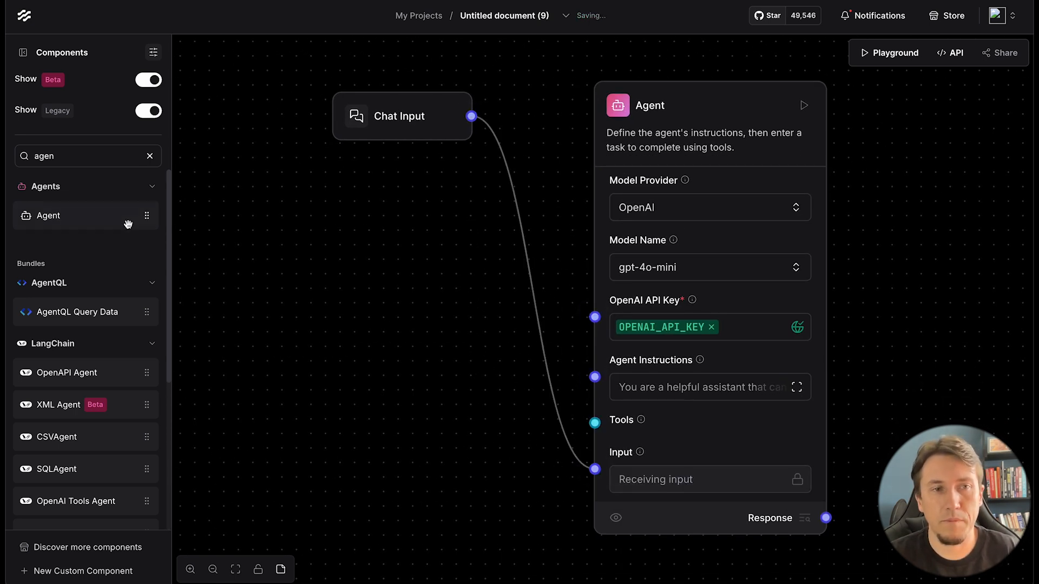
- Duplicate the Astra DB component from the ingestion flow
{"action": "left_click_drag", "start_coordinate": [572, 275], "coordinate": [397, 424]}
{"action": "left_click_drag", "start_coordinate": [760, 190], "coordinate": [613, 369]}
{"action": "scroll", "coordinate": [613, 369], "scroll_direction": "down", "scroll_amount": 4}
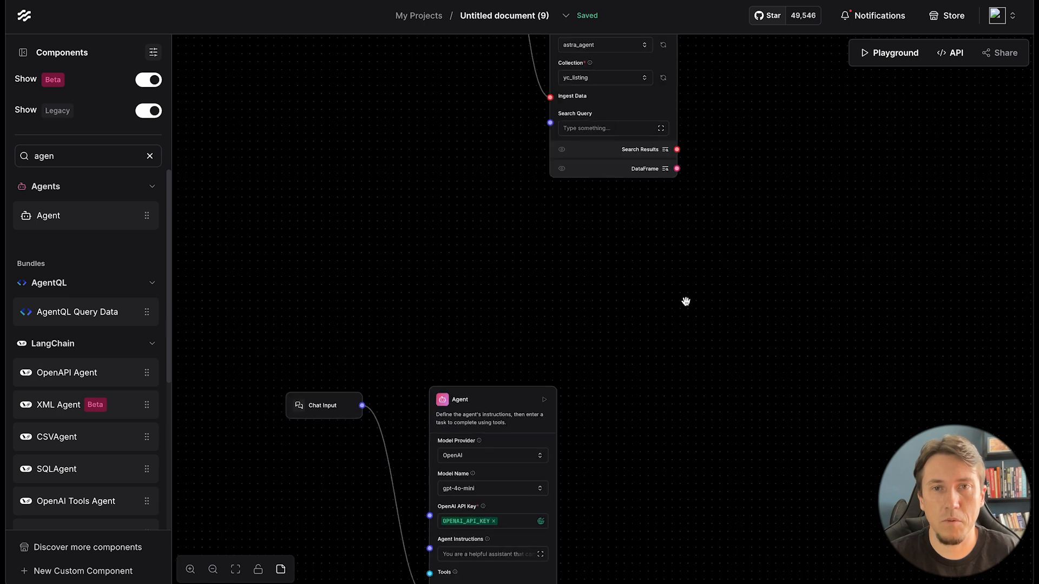
{"action": "left_click_drag", "start_coordinate": [730, 194], "coordinate": [673, 366]}
{"action": "left_click", "coordinate": [529, 129]}
{"action": "left_click", "coordinate": [621, 111]}
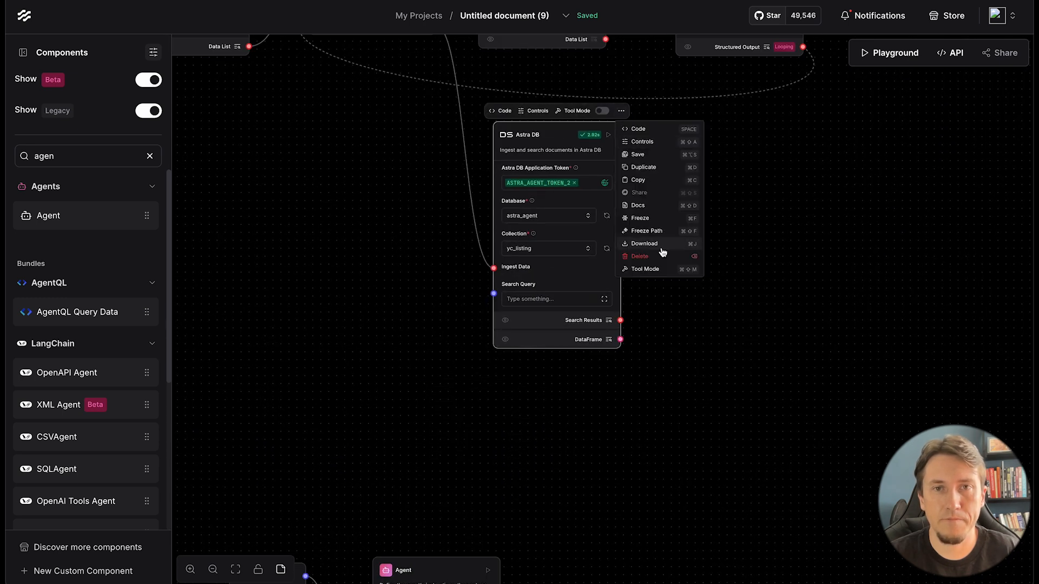
{"action": "left_click", "coordinate": [660, 168]}
- Move the duplicated Astra DB component down to the chat flow, below the Chat Input and beside the Agent
{"action": "left_click_drag", "start_coordinate": [779, 326], "coordinate": [862, 175]}
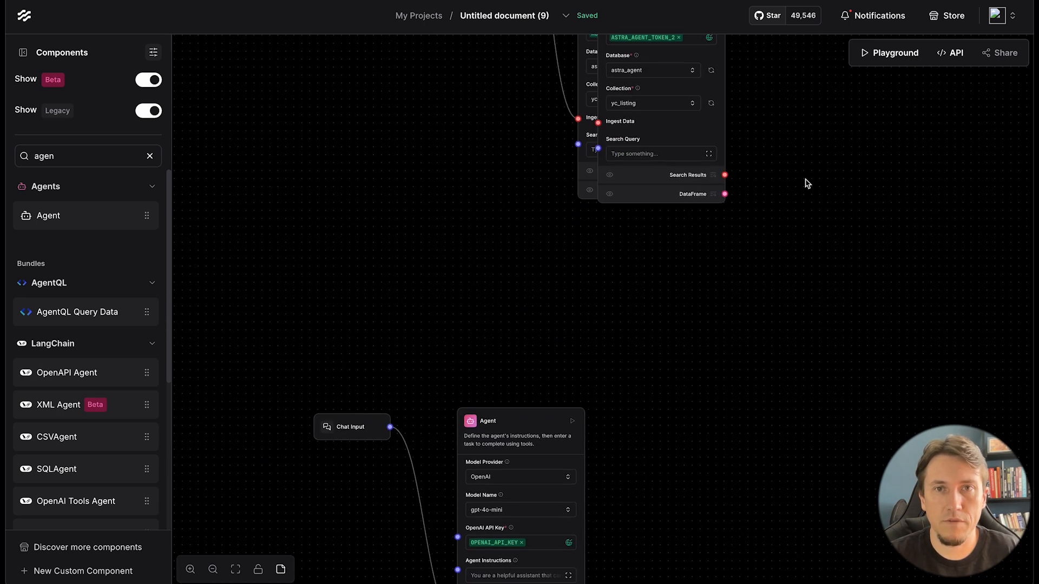
{"action": "left_click_drag", "start_coordinate": [801, 183], "coordinate": [789, 410]}
{"action": "left_click_drag", "start_coordinate": [663, 211], "coordinate": [371, 554]}
{"action": "left_click_drag", "start_coordinate": [487, 364], "coordinate": [562, 122]}
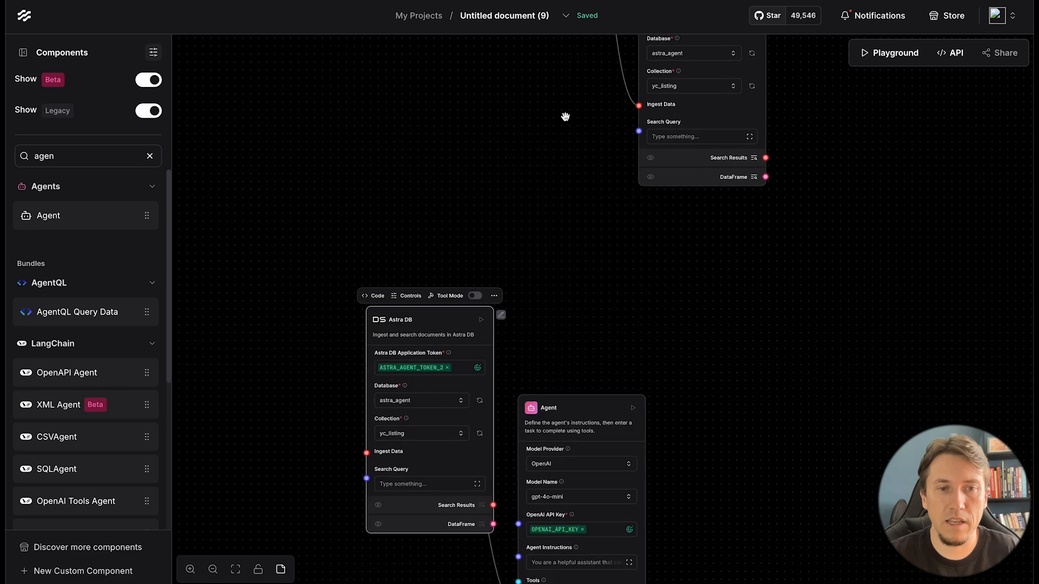
{"action": "left_click_drag", "start_coordinate": [461, 314], "coordinate": [448, 503]}
{"action": "left_click_drag", "start_coordinate": [766, 332], "coordinate": [759, 87]}
{"action": "scroll", "coordinate": [492, 459], "scroll_direction": "up", "scroll_amount": 3}
{"action": "left_click_drag", "start_coordinate": [547, 463], "coordinate": [652, 550]}
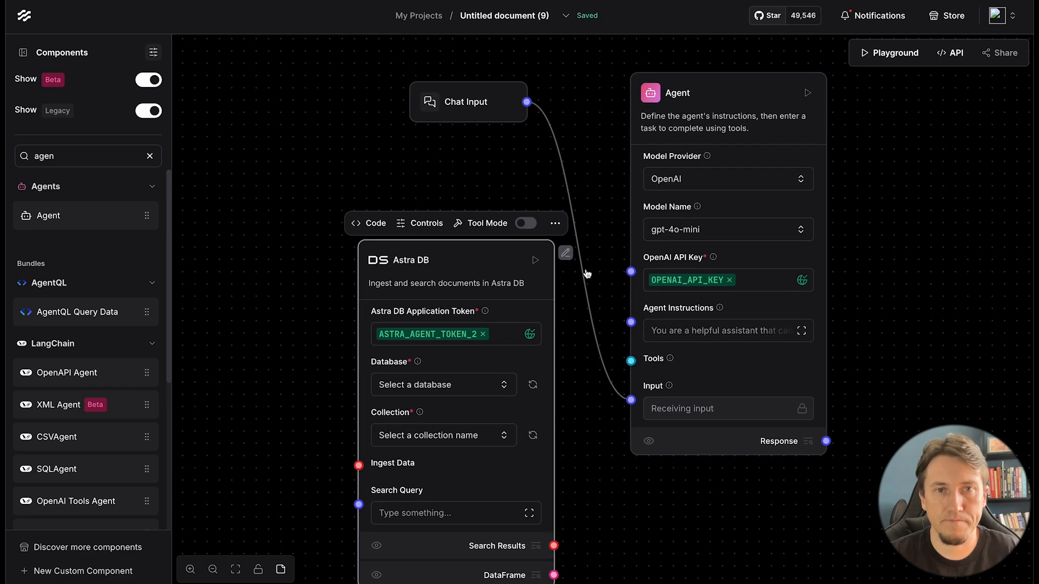
- Set the duplicated Astra DB component's database to astra_agent and, after refreshing the collection list, its collection to yc_listing
{"action": "left_click", "coordinate": [502, 385]}
{"action": "left_click", "coordinate": [458, 441]}
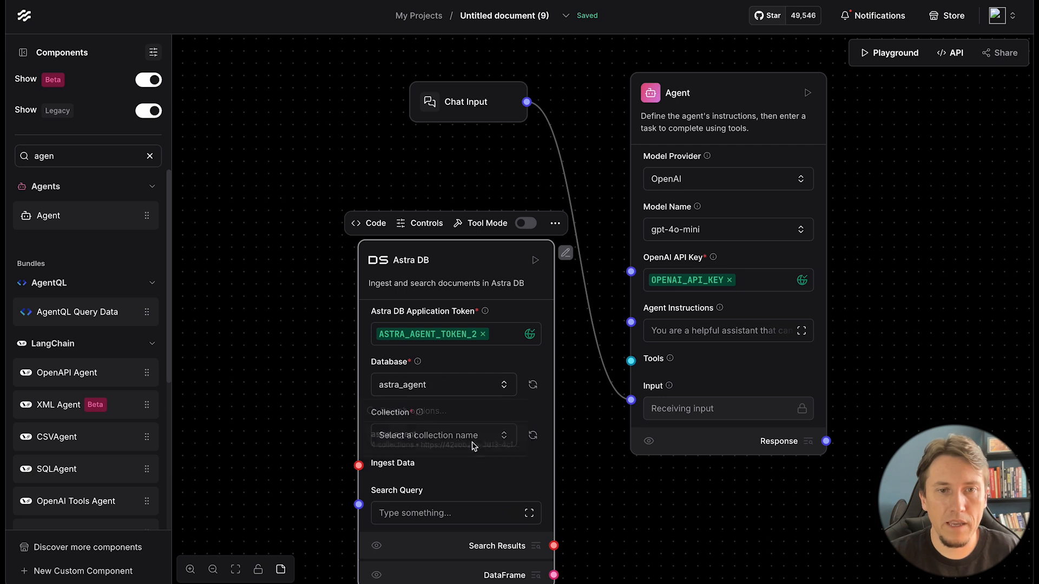
{"action": "left_click", "coordinate": [502, 436]}
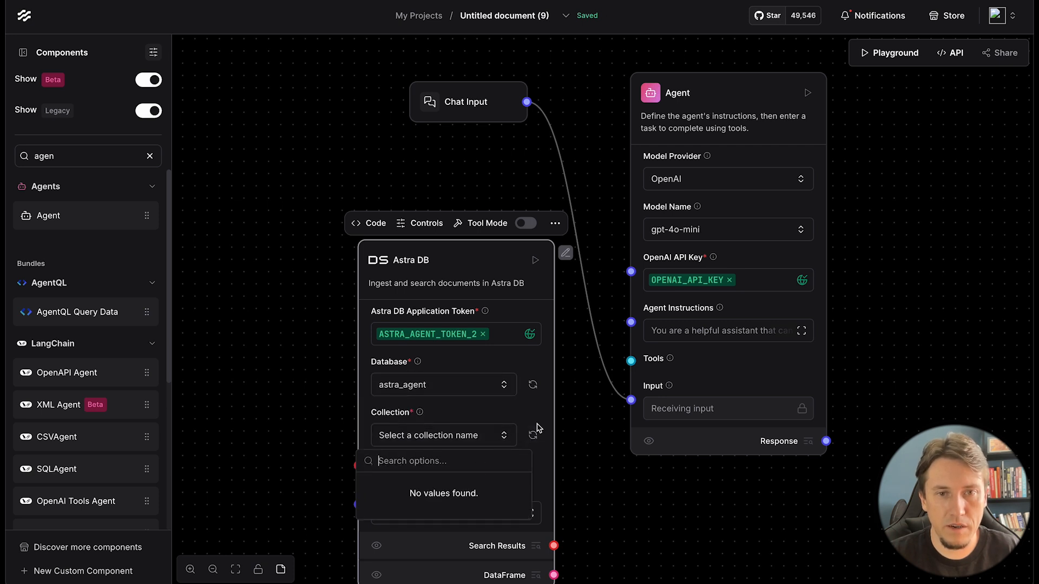
{"action": "left_click", "coordinate": [536, 432]}
{"action": "left_click", "coordinate": [506, 437]}
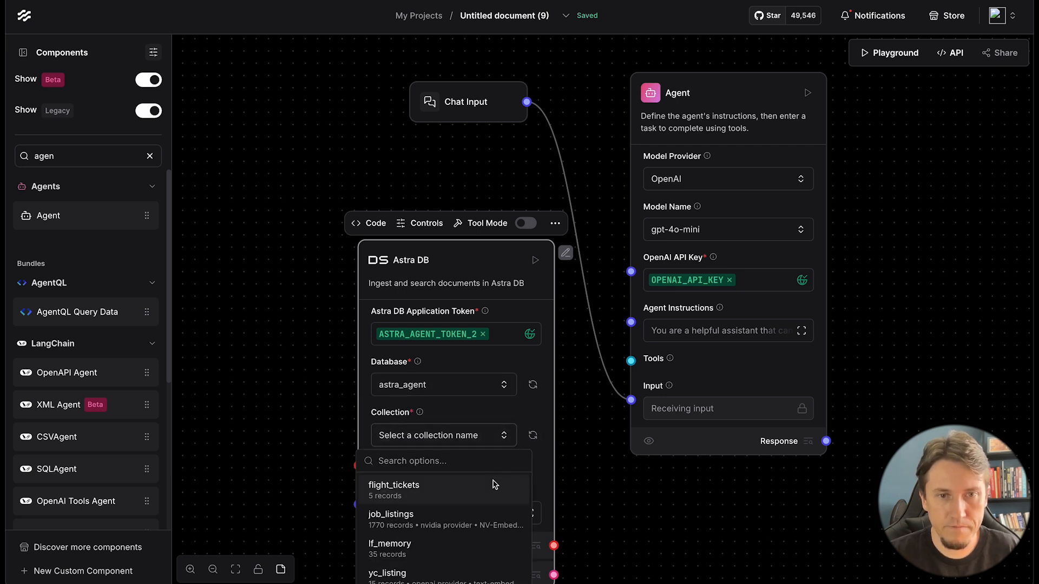
{"action": "left_click", "coordinate": [455, 568]}
- Enable Tool Mode on the duplicated Astra DB component and connect its Toolset output to the Agent's Tools port
{"action": "left_click_drag", "start_coordinate": [660, 493], "coordinate": [647, 415]}
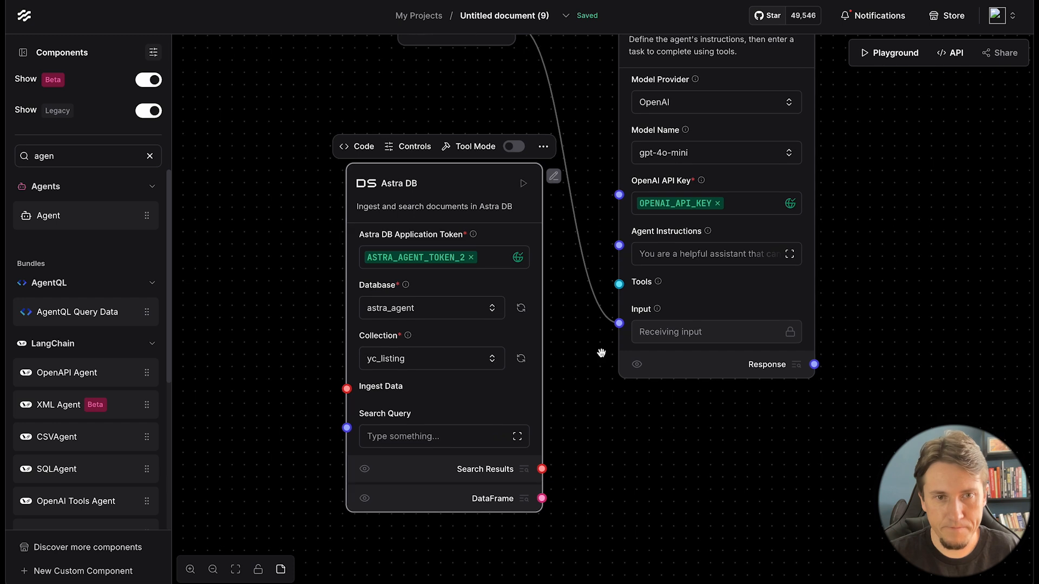
{"action": "left_click", "coordinate": [513, 147]}
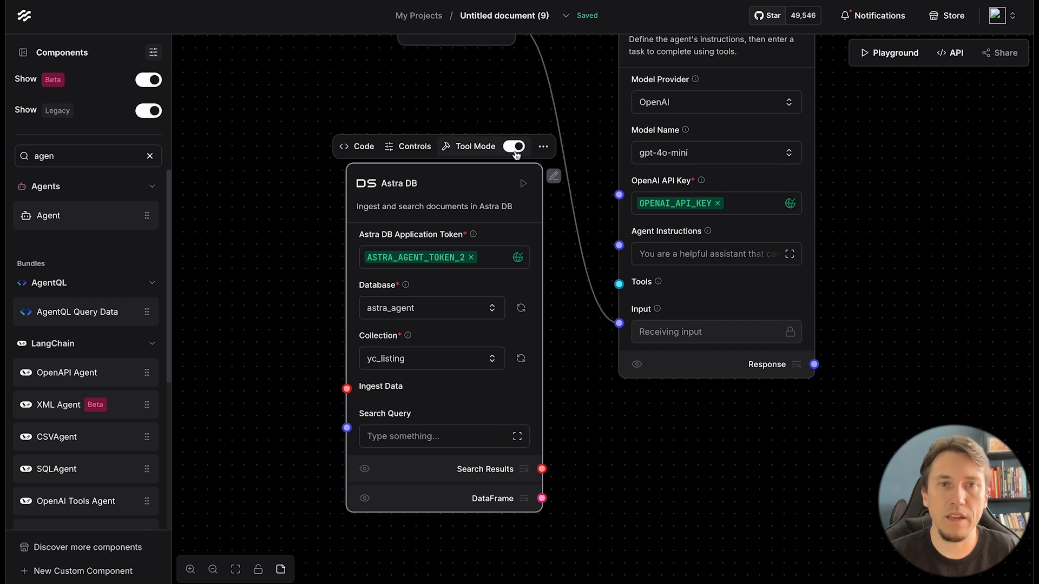
{"action": "mouse_move", "coordinate": [538, 521]}
{"action": "left_mouse_down"}
{"action": "mouse_move", "coordinate": [449, 453]}
{"action": "mouse_move", "coordinate": [620, 284]}
{"action": "left_mouse_up"}
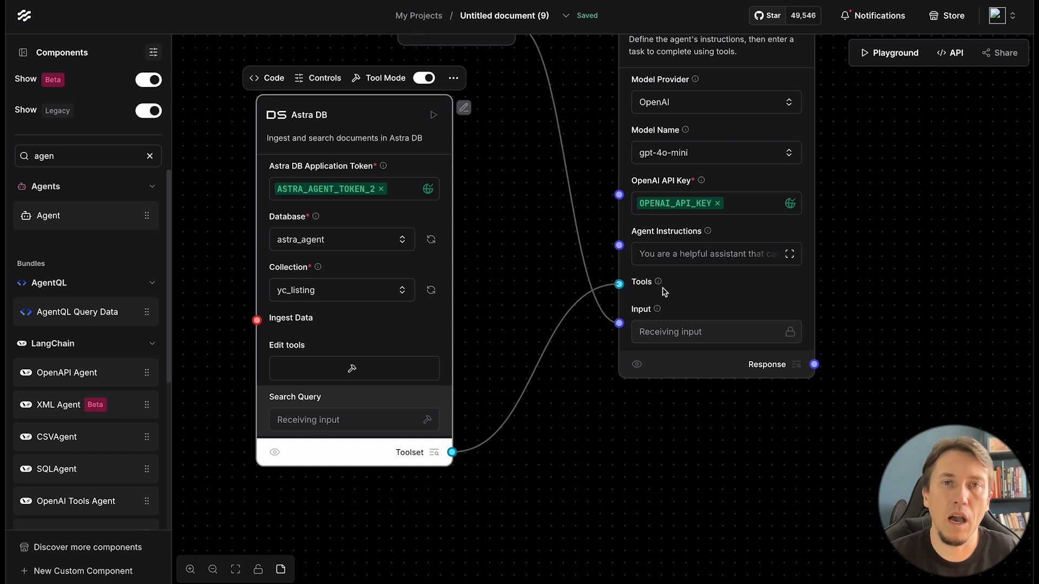
- In the Astra DB component's tool settings, replace the AstraDB-as_dataframe description with "do not use"
{"action": "left_click", "coordinate": [389, 372]}
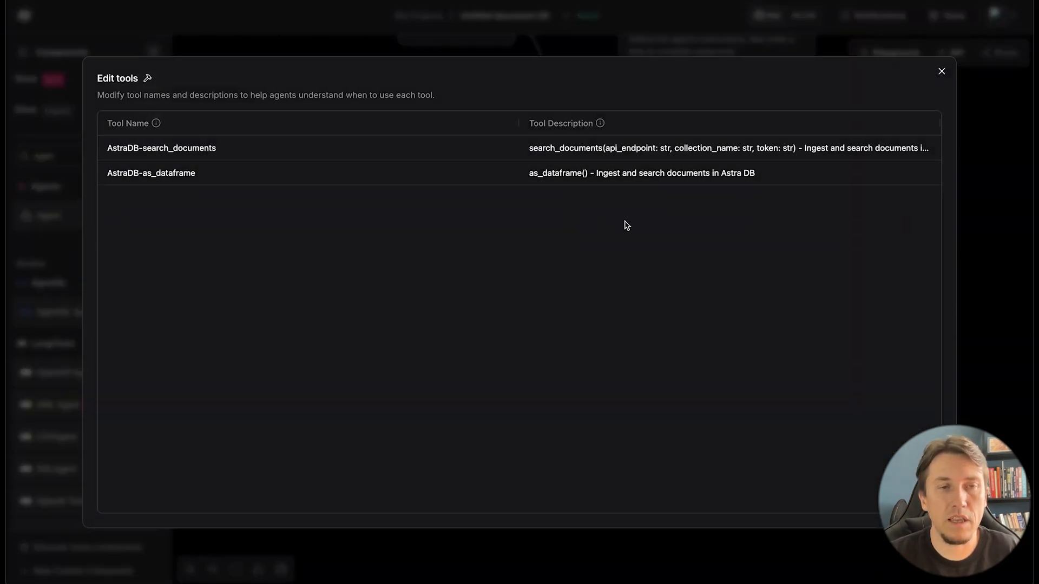
{"action": "left_click", "coordinate": [676, 175]}
{"action": "left_click_drag", "start_coordinate": [783, 178], "coordinate": [531, 173]}
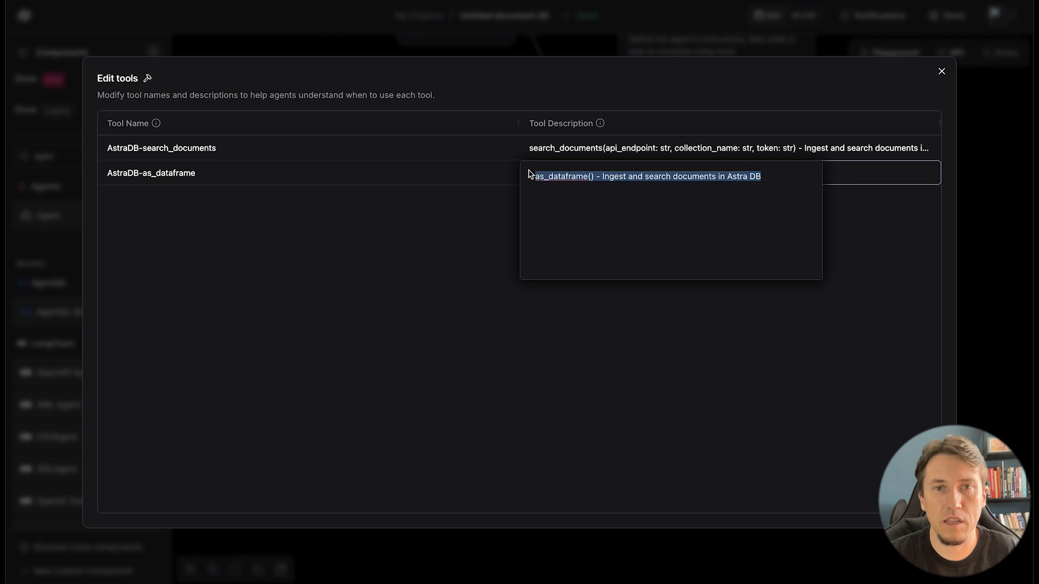
{"action": "type", "text": "do not us"}
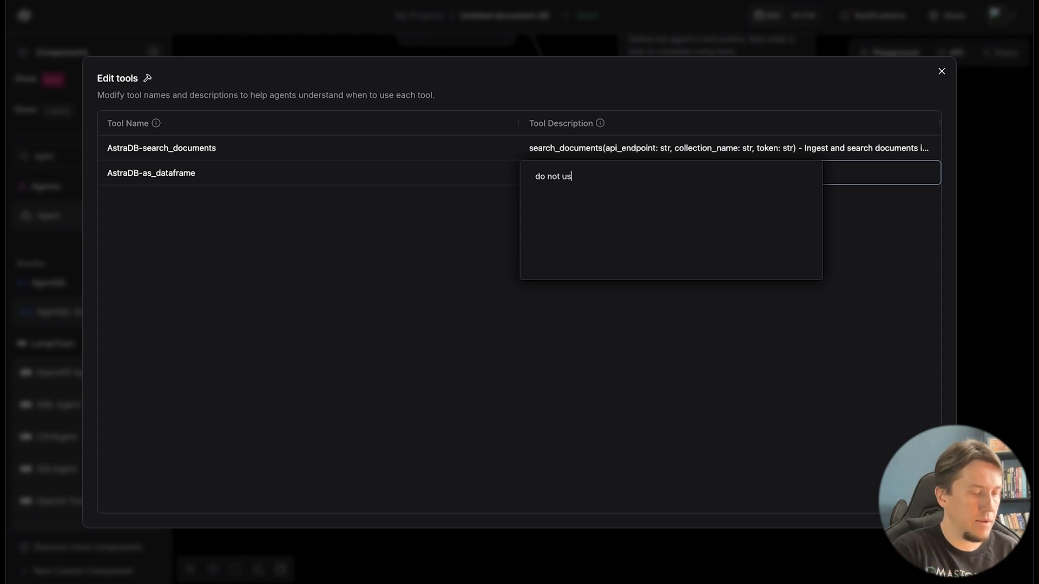
- Replace the AstraDB-search_documents tool description with "job posts" and close the tool editor
{"action": "left_click", "coordinate": [599, 156]}
{"action": "left_click", "coordinate": [598, 156]}
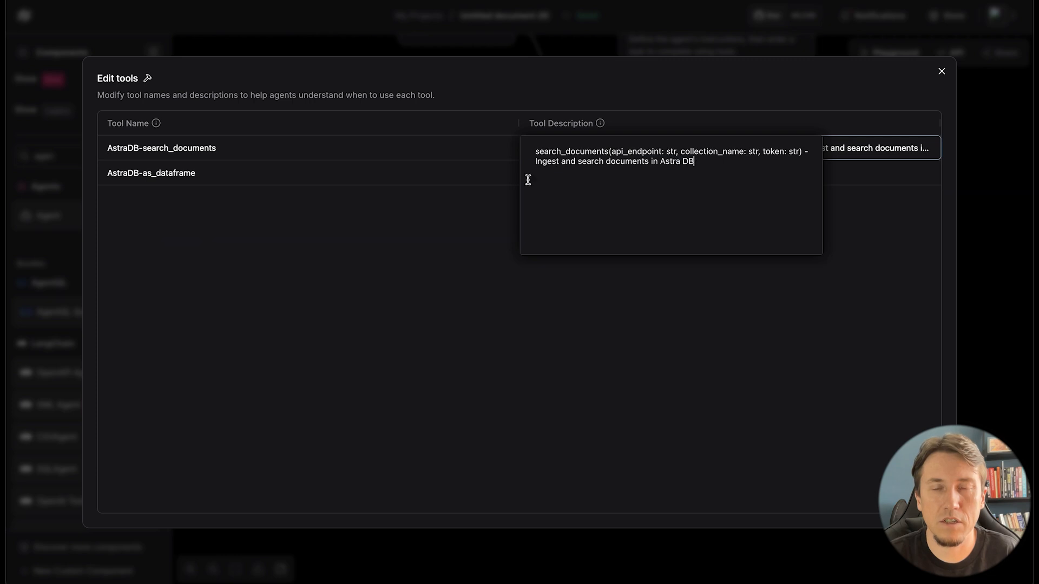
{"action": "left_click_drag", "start_coordinate": [560, 170], "coordinate": [515, 149]}
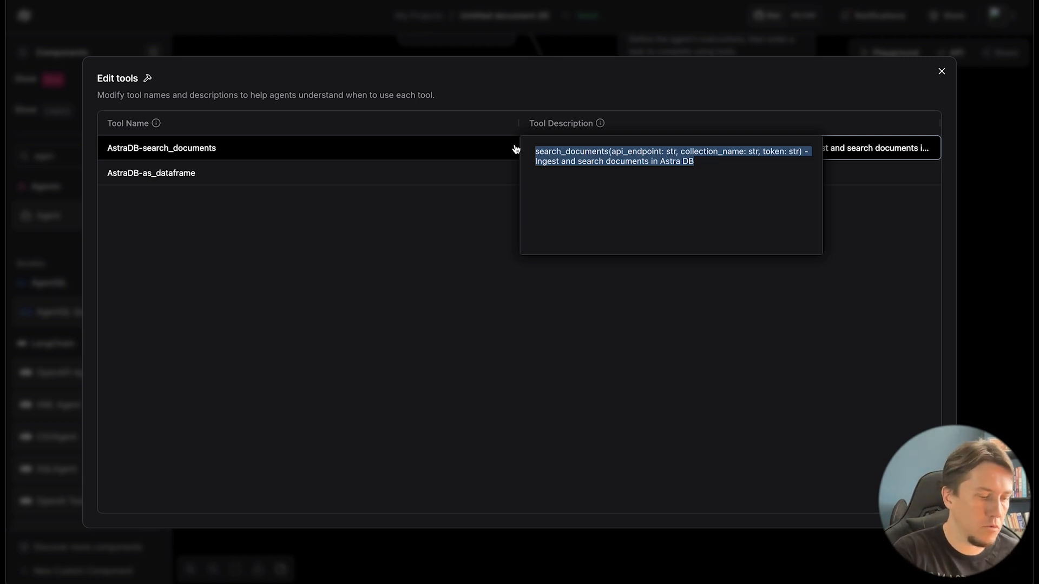
{"action": "type", "text": "job posts"}
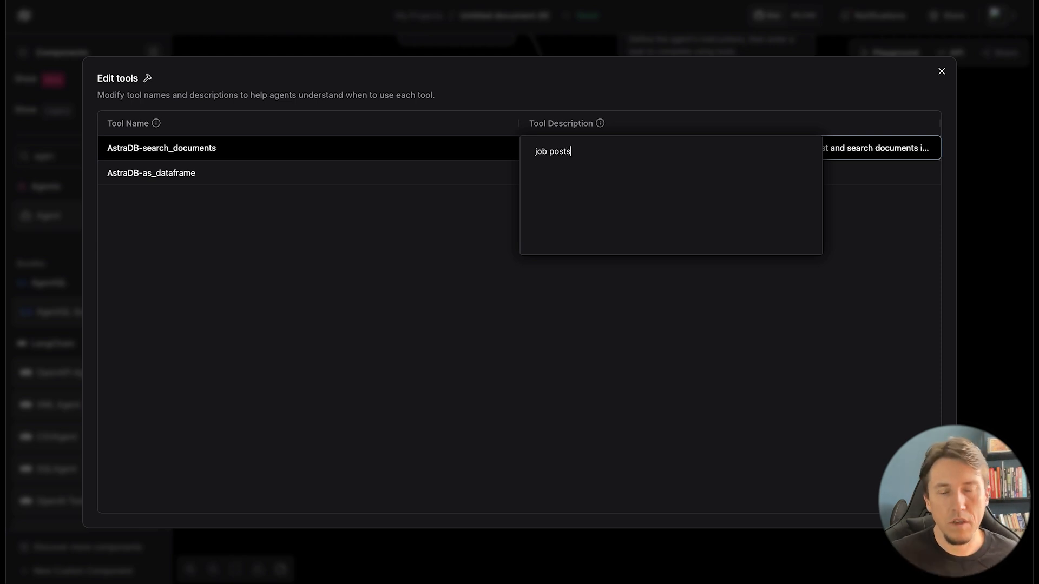
{"action": "left_click", "coordinate": [515, 148]}
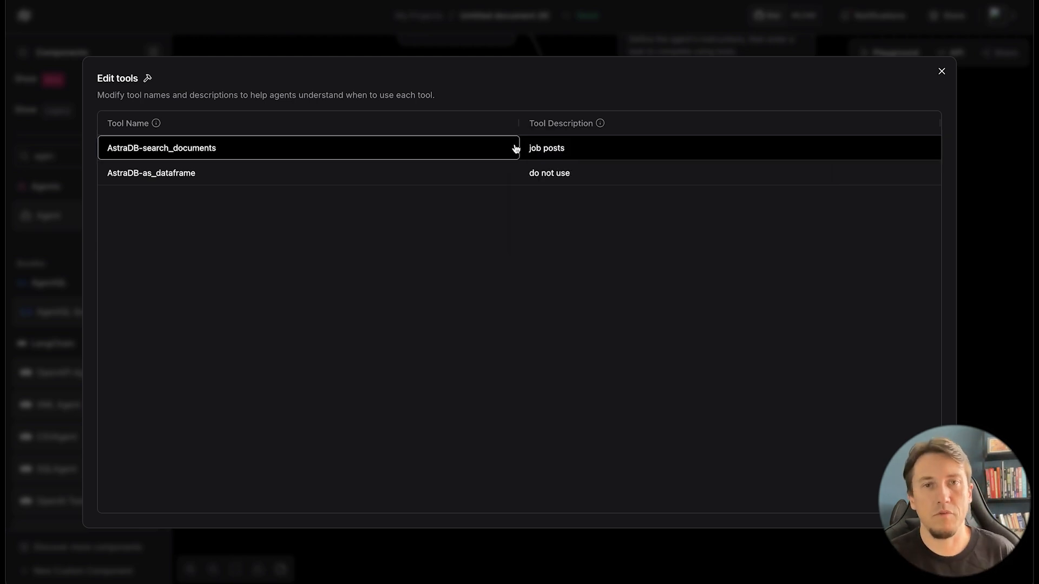
{"action": "left_click", "coordinate": [941, 71]}
- Add a Chat Output component beside the Agent and connect the Agent's Response to it
{"action": "left_click_drag", "start_coordinate": [919, 265], "coordinate": [875, 307]}
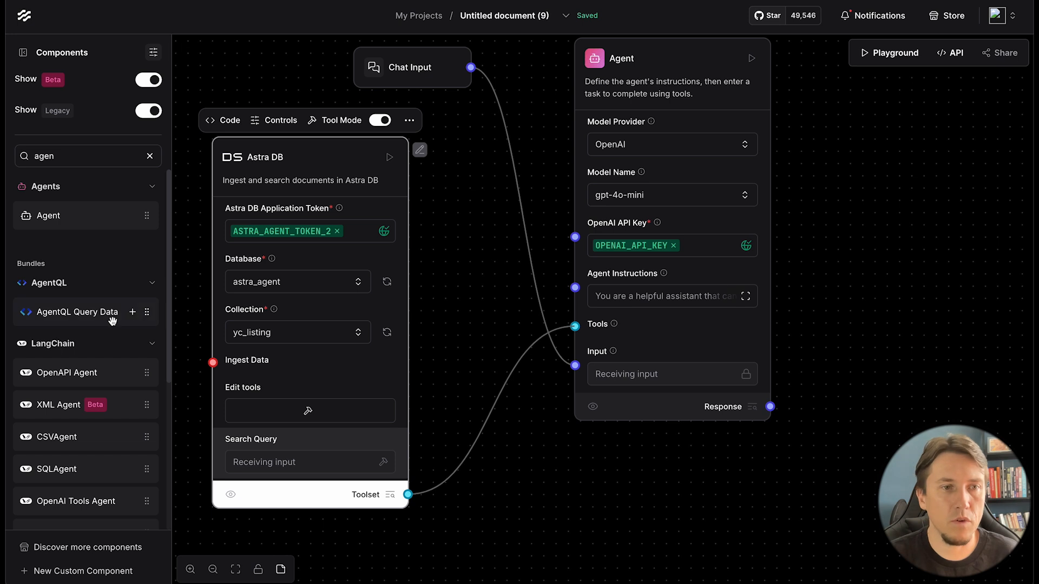
{"action": "scroll", "coordinate": [108, 322], "scroll_direction": "down", "scroll_amount": 1}
{"action": "left_click", "coordinate": [149, 156]}
{"action": "scroll", "coordinate": [88, 222], "scroll_direction": "up", "scroll_amount": 5}
{"action": "left_click", "coordinate": [88, 230]}
{"action": "left_click_drag", "start_coordinate": [81, 258], "coordinate": [850, 207]}
{"action": "left_click_drag", "start_coordinate": [855, 423], "coordinate": [719, 415]}
{"action": "left_click_drag", "start_coordinate": [634, 400], "coordinate": [784, 262]}
- Open the Playground and send the message "find technical jobs in SFO"
{"action": "left_click_drag", "start_coordinate": [245, 162], "coordinate": [316, 192]}
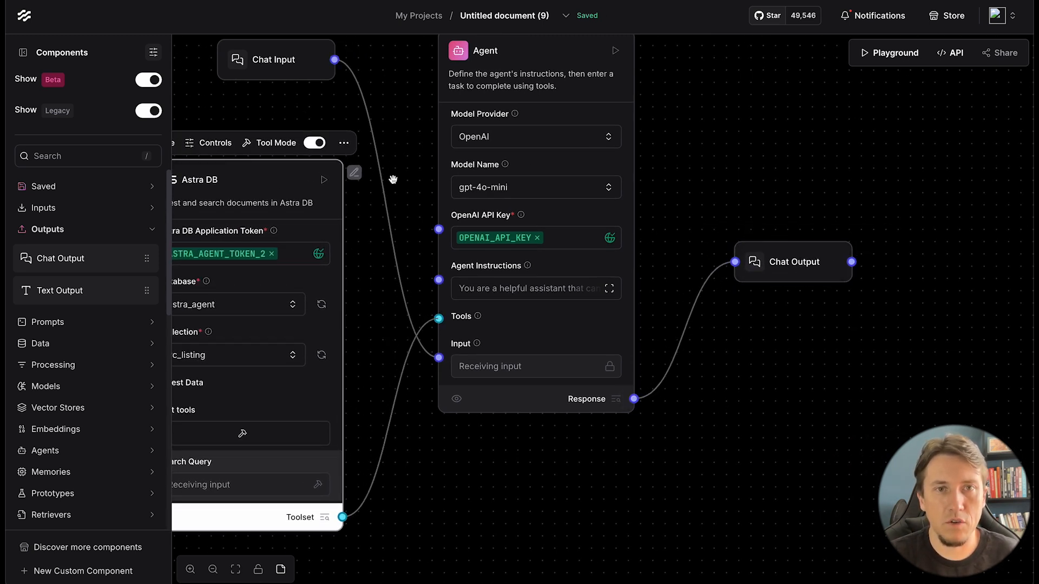
{"action": "left_click", "coordinate": [889, 54]}
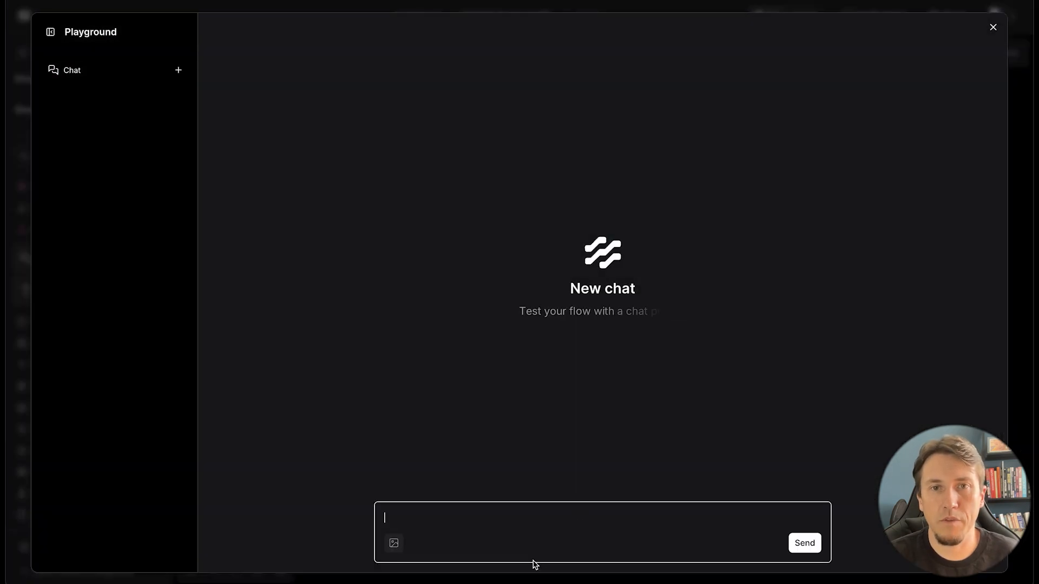
{"action": "left_click", "coordinate": [464, 515]}
{"action": "type", "text": "find technical jobs in"}
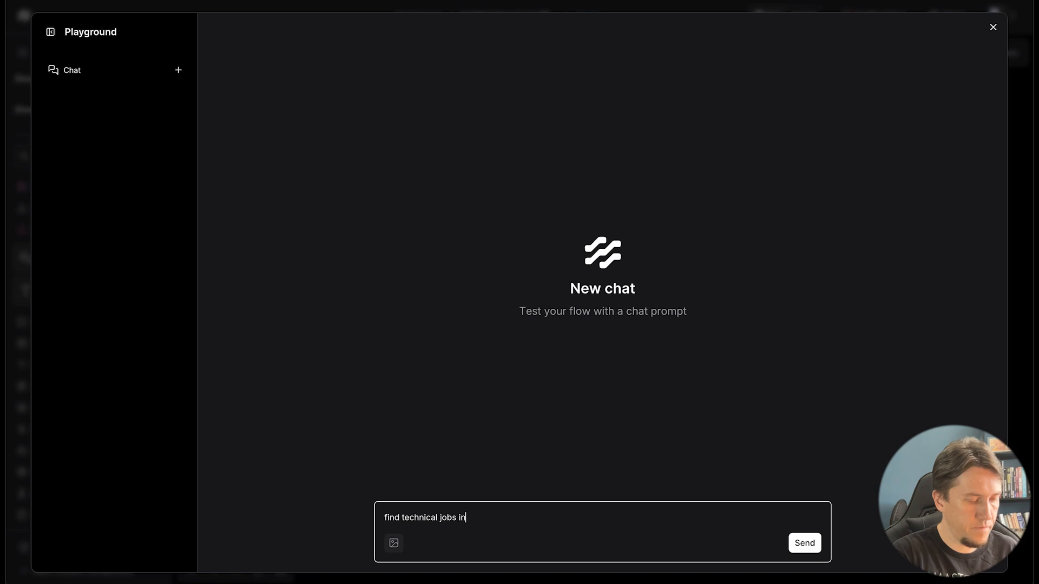
{"action": "key", "text": "Return"}
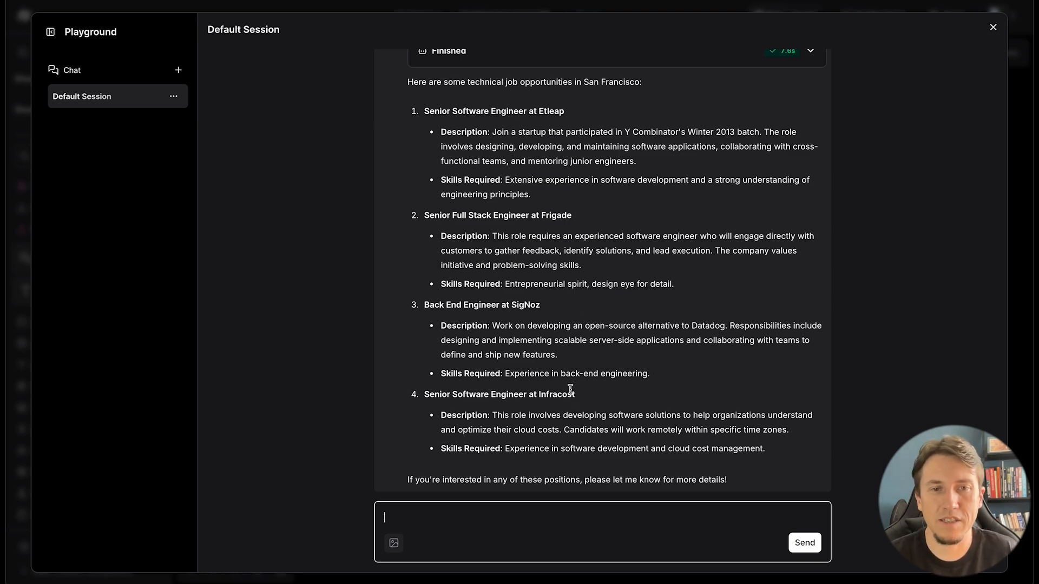
- Expand the agent's finished steps and examine the original input and the search query passed to AstraDB-search_documents
{"action": "scroll", "coordinate": [570, 388], "scroll_direction": "up", "scroll_amount": 5}
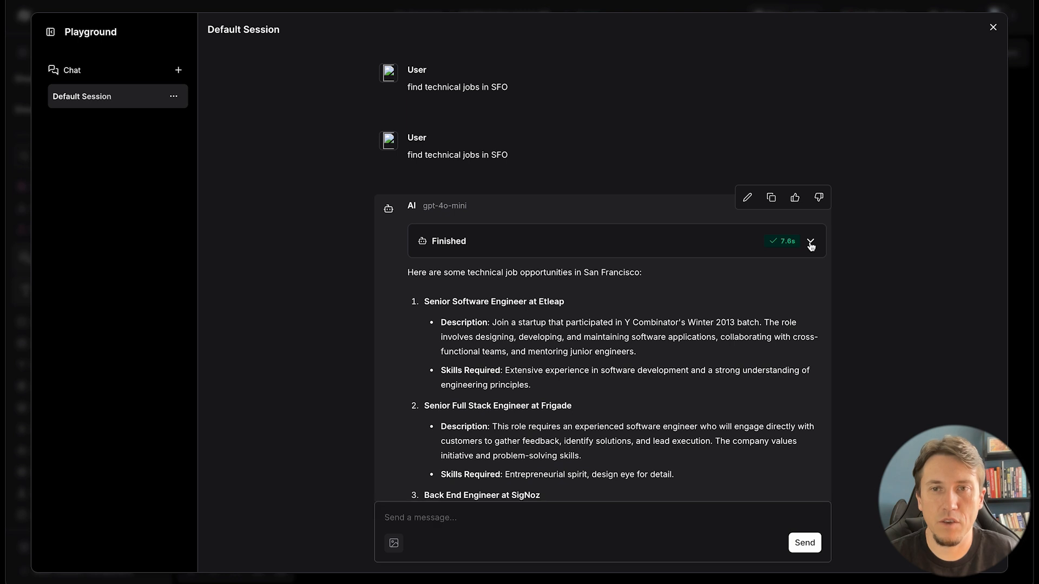
{"action": "left_click", "coordinate": [811, 243]}
{"action": "scroll", "coordinate": [574, 248], "scroll_direction": "down", "scroll_amount": 3}
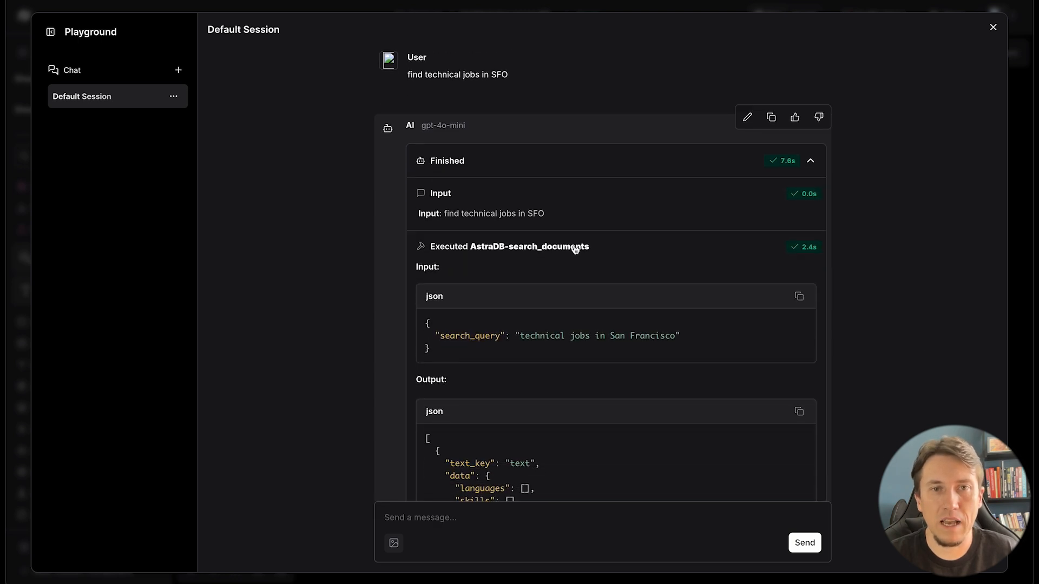
{"action": "left_click_drag", "start_coordinate": [445, 149], "coordinate": [546, 154]}
{"action": "scroll", "coordinate": [686, 178], "scroll_direction": "down", "scroll_amount": 1}
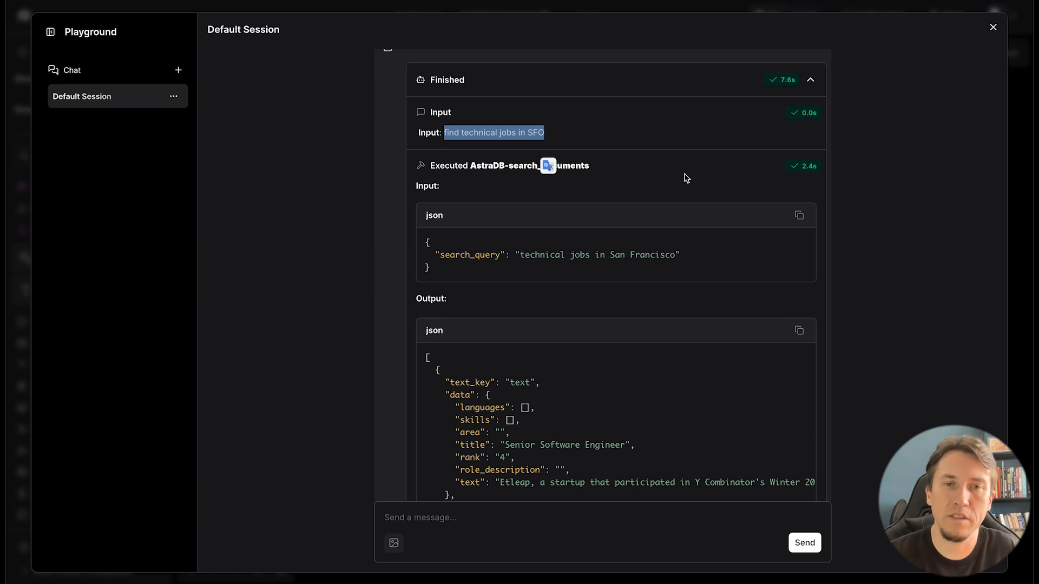
{"action": "left_click", "coordinate": [524, 252]}
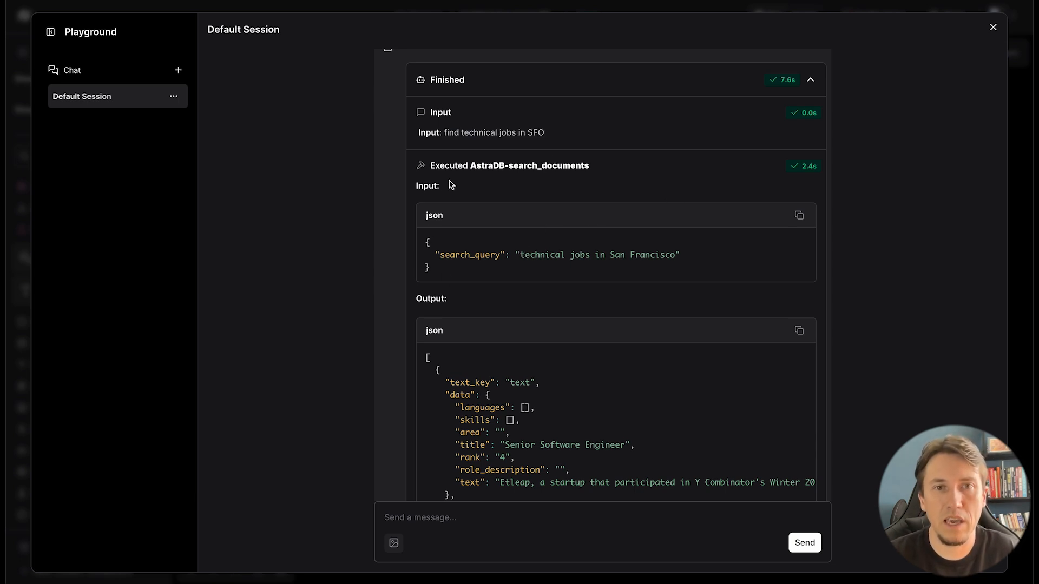
{"action": "left_click_drag", "start_coordinate": [471, 165], "coordinate": [595, 164]}
{"action": "left_click_drag", "start_coordinate": [522, 254], "coordinate": [534, 256]}
{"action": "left_click_drag", "start_coordinate": [647, 249], "coordinate": [675, 255]}
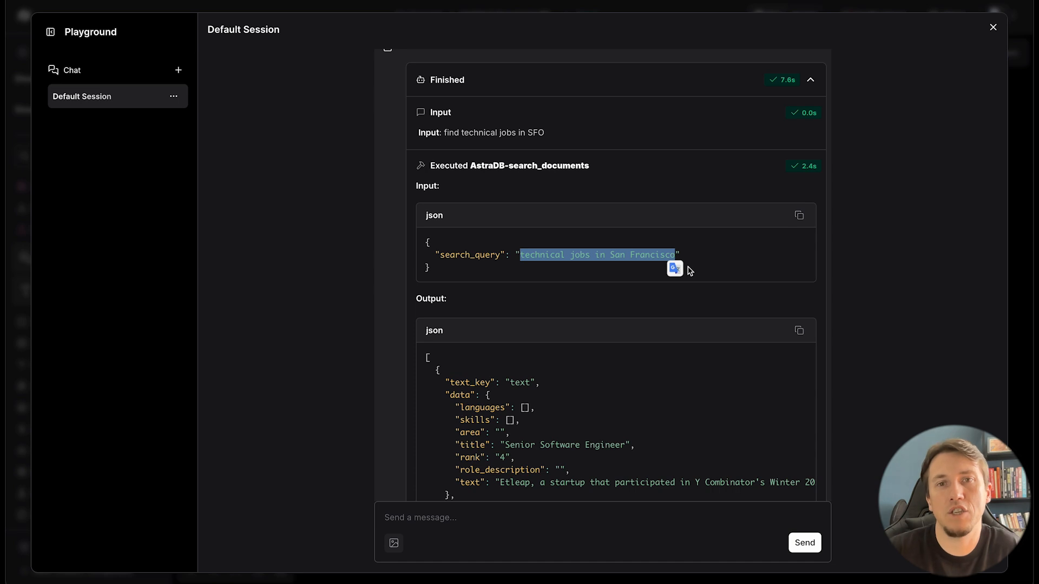
- Look through the job records returned by the search tool and the agent's output, and close the Playground
{"action": "scroll", "coordinate": [661, 306], "scroll_direction": "down", "scroll_amount": 4}
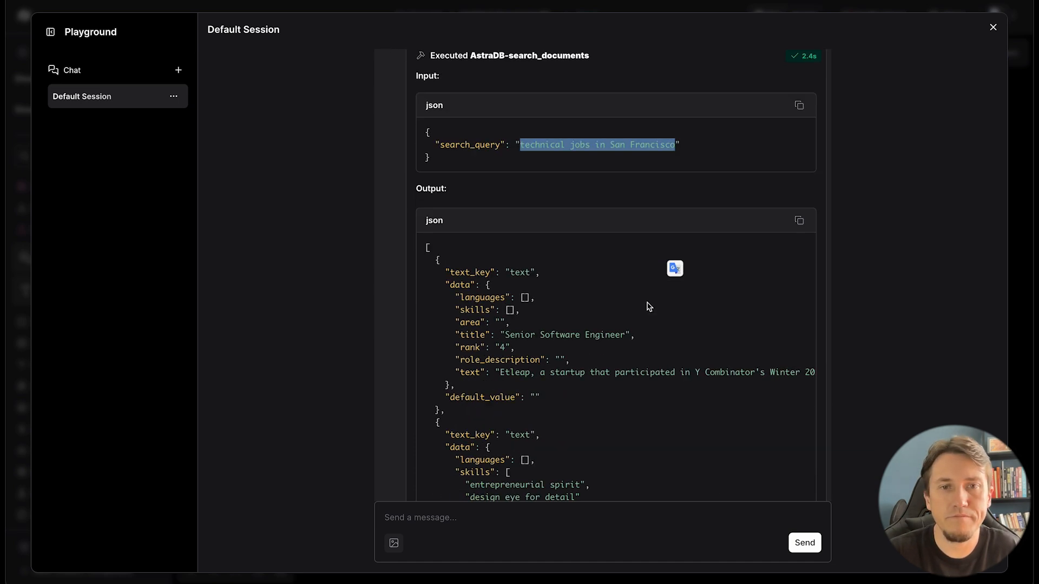
{"action": "scroll", "coordinate": [539, 357], "scroll_direction": "down", "scroll_amount": 1}
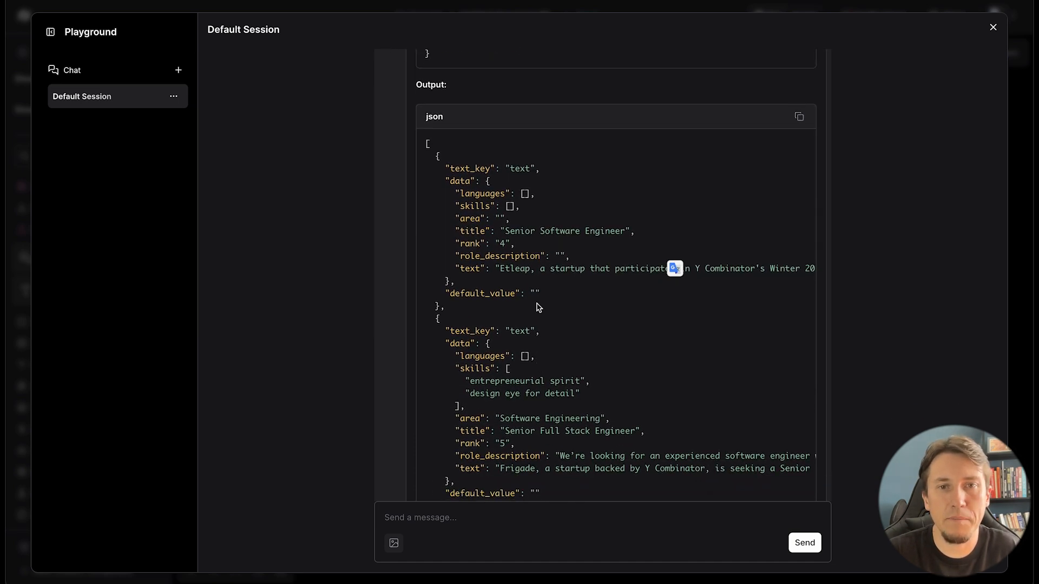
{"action": "left_click_drag", "start_coordinate": [530, 271], "coordinate": [515, 271]}
{"action": "scroll", "coordinate": [601, 301], "scroll_direction": "down", "scroll_amount": 1}
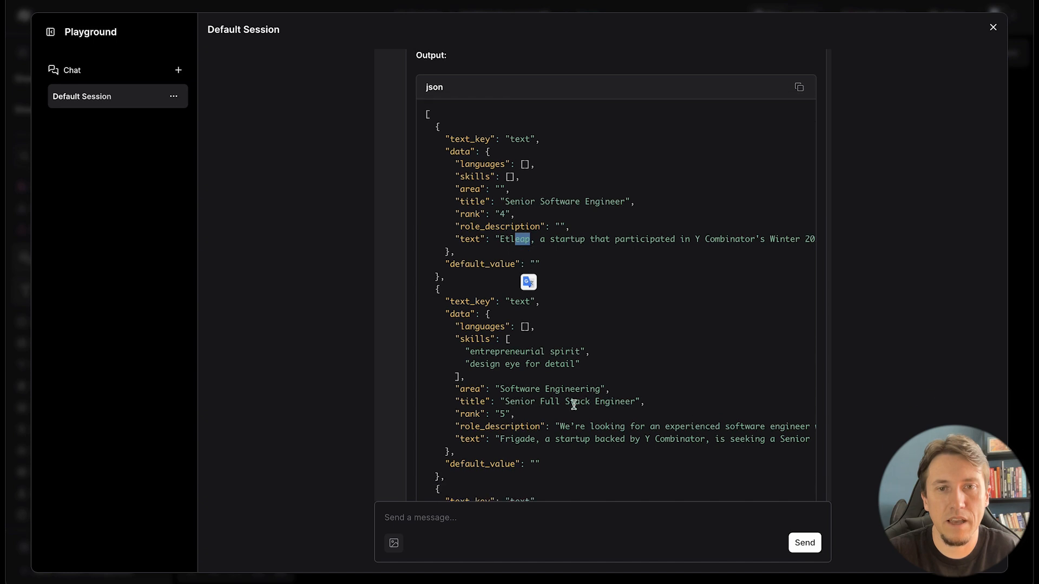
{"action": "scroll", "coordinate": [519, 392], "scroll_direction": "down", "scroll_amount": 1}
{"action": "left_click", "coordinate": [516, 407]}
{"action": "scroll", "coordinate": [555, 386], "scroll_direction": "down", "scroll_amount": 15}
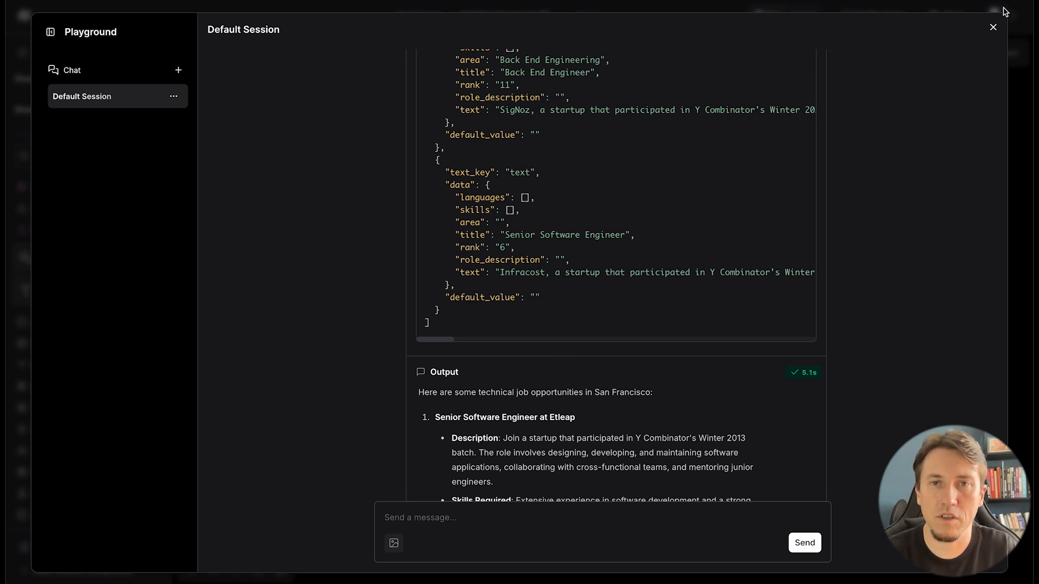
{"action": "left_click", "coordinate": [994, 27]}
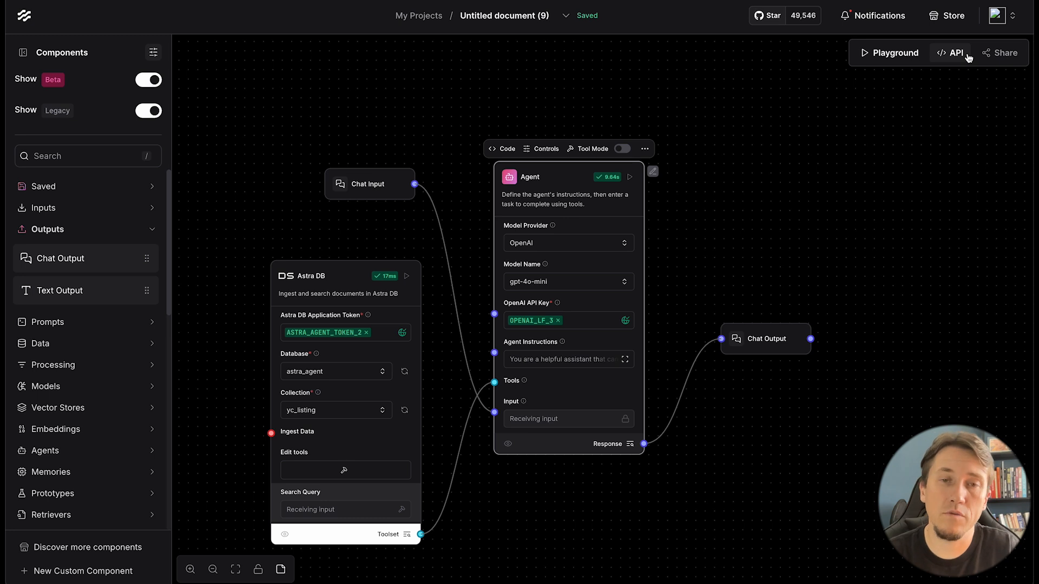